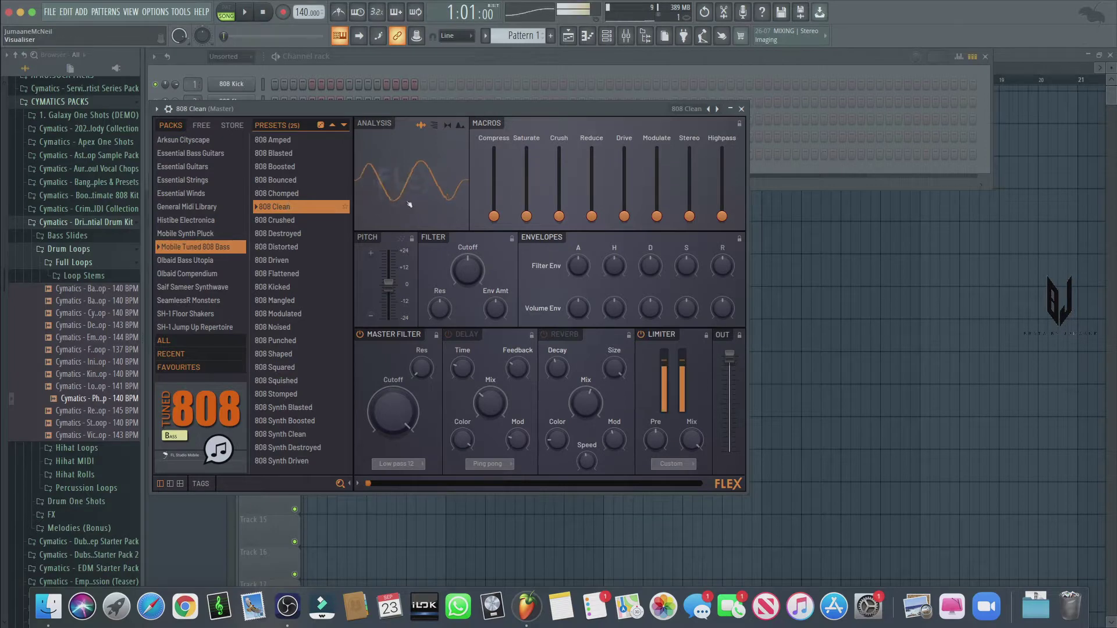
key(v)
Close the 808 Clean instrument window and the channel rack, and play the Phantom Drum Loop in the playlist
click(742, 109)
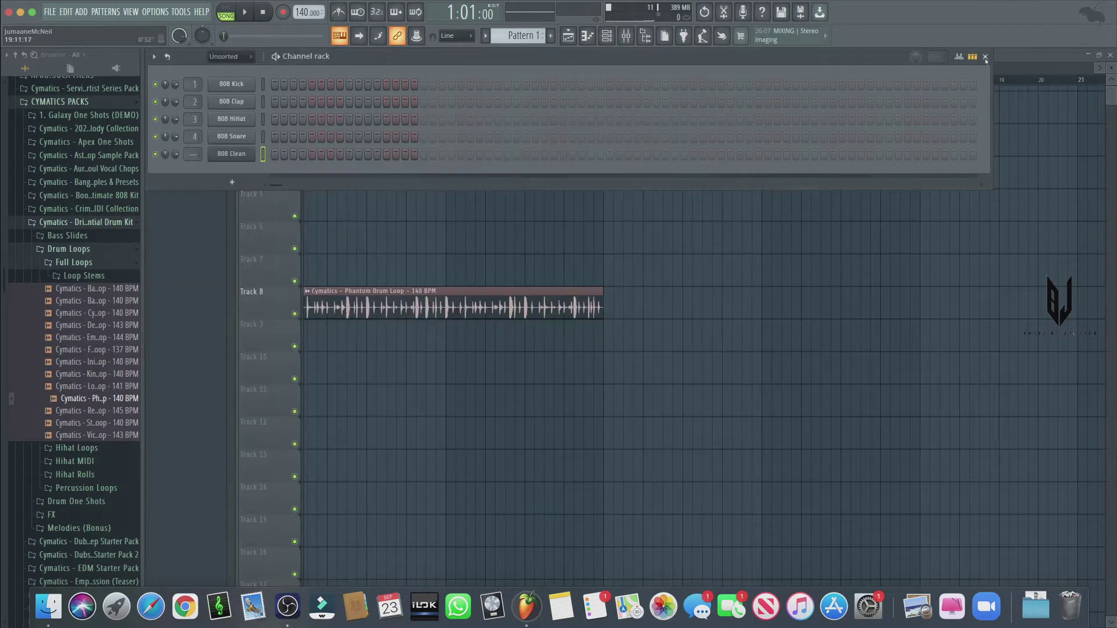
click(985, 56)
drag(365, 68, 314, 68)
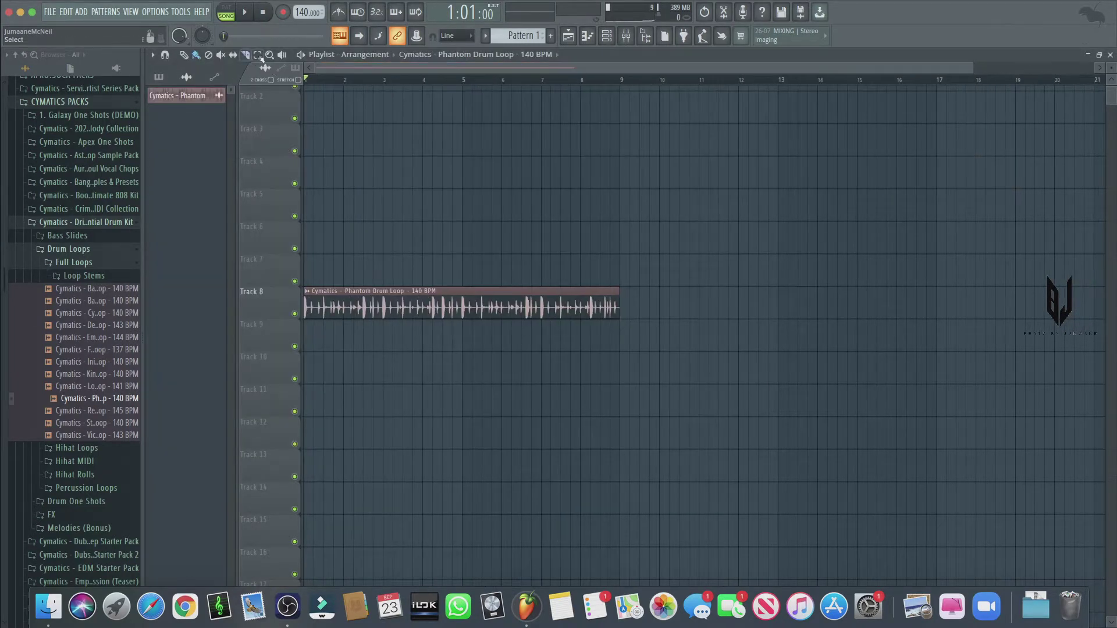
click(301, 55)
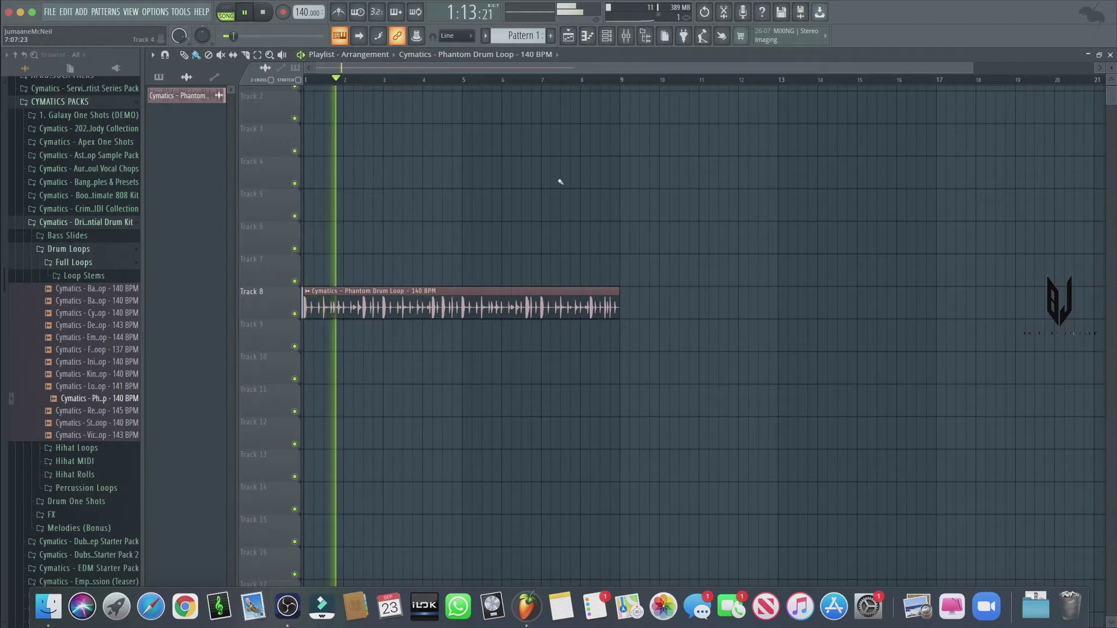
key(space)
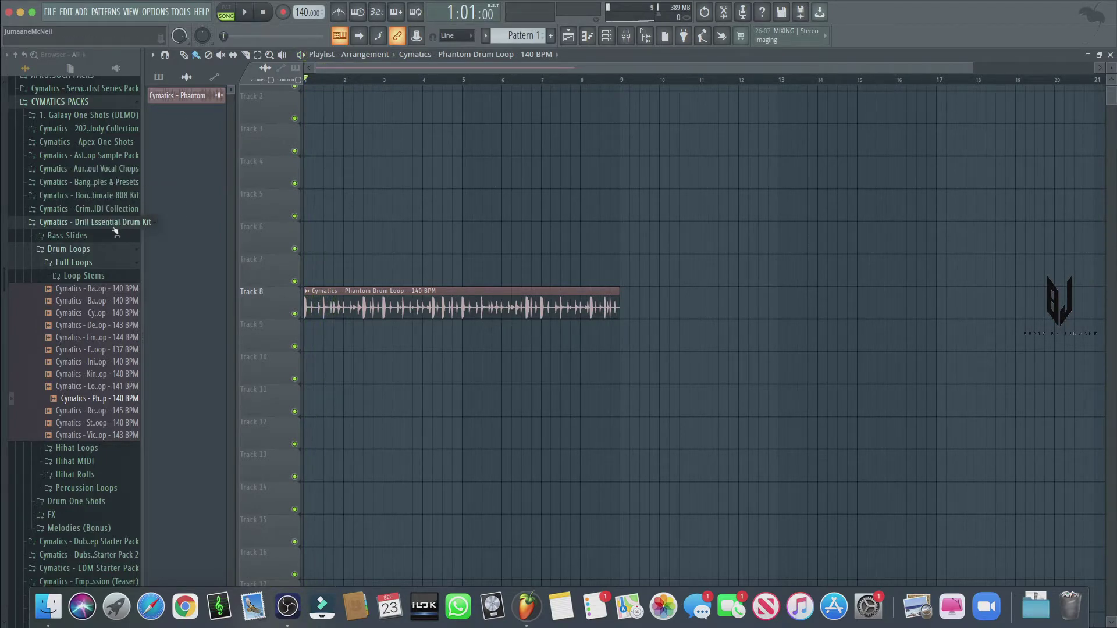
key(space)
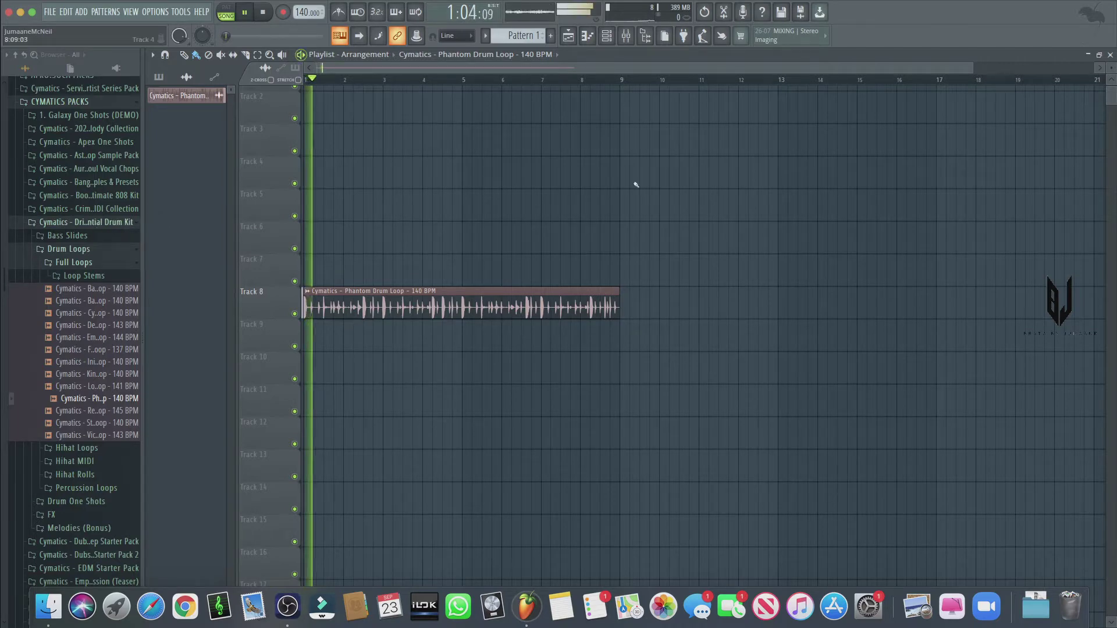
Open the piano roll of the 808 Clean channel and stop playback
click(606, 35)
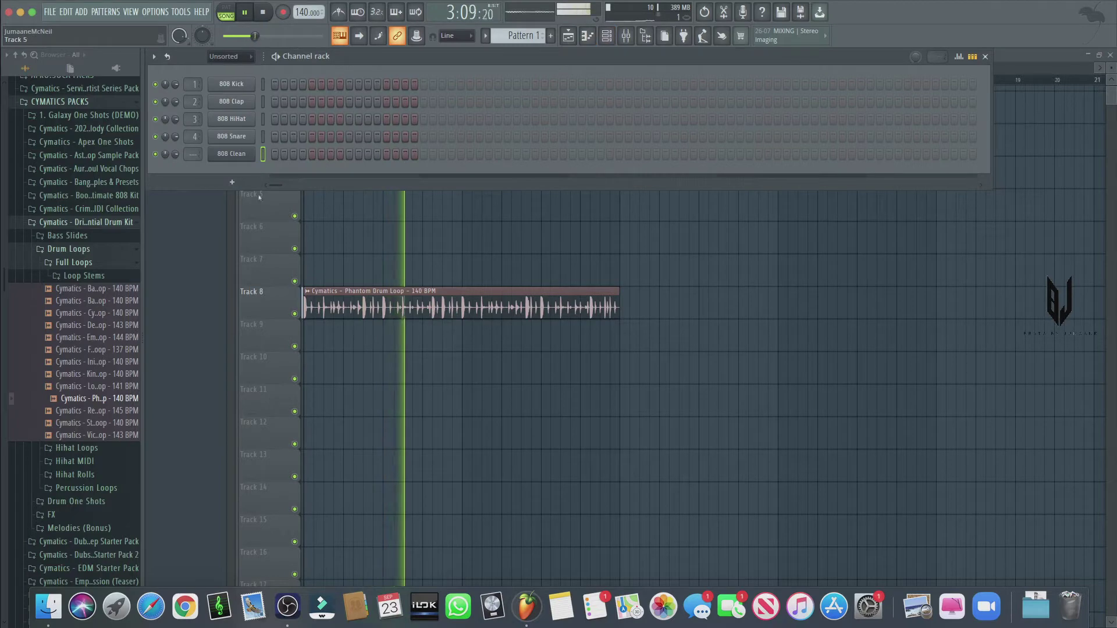
right_click(238, 157)
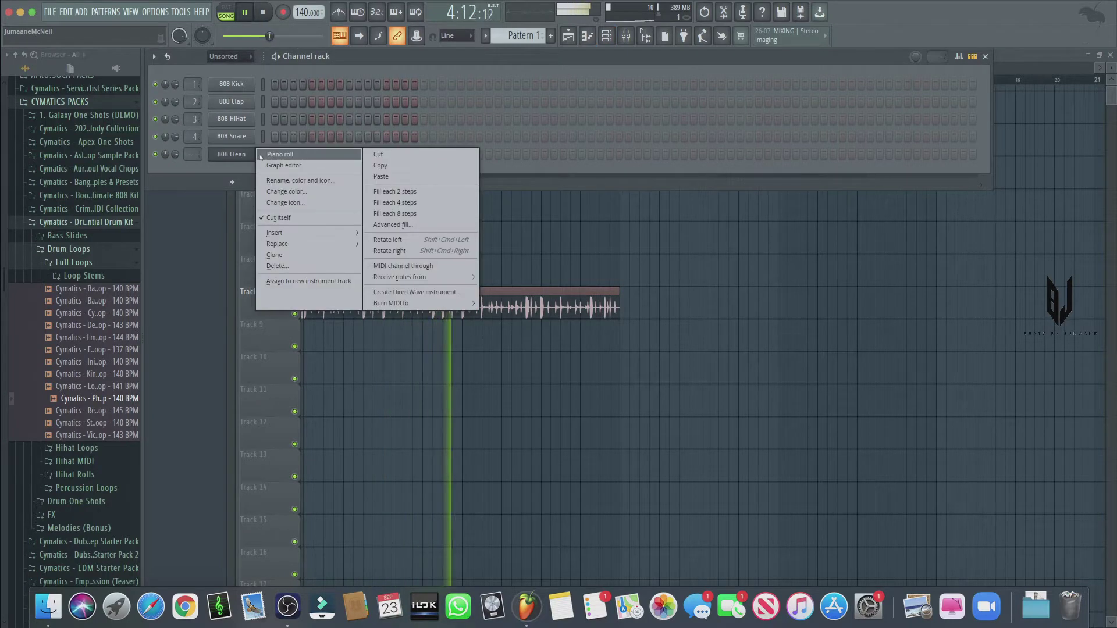
click(279, 154)
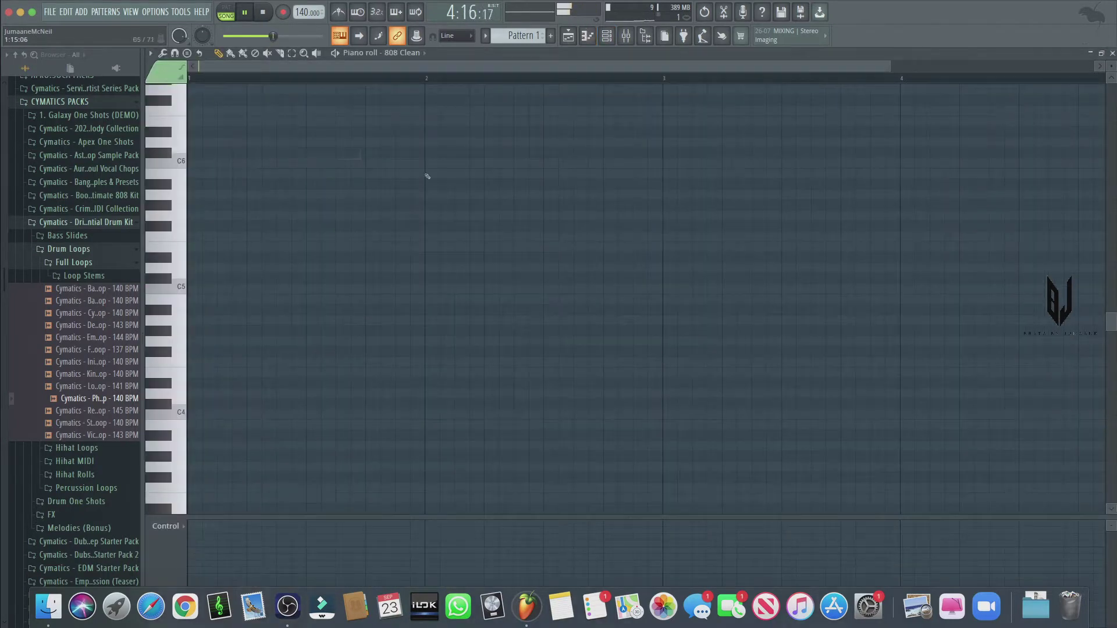
key(space)
click(178, 54)
click(178, 54)
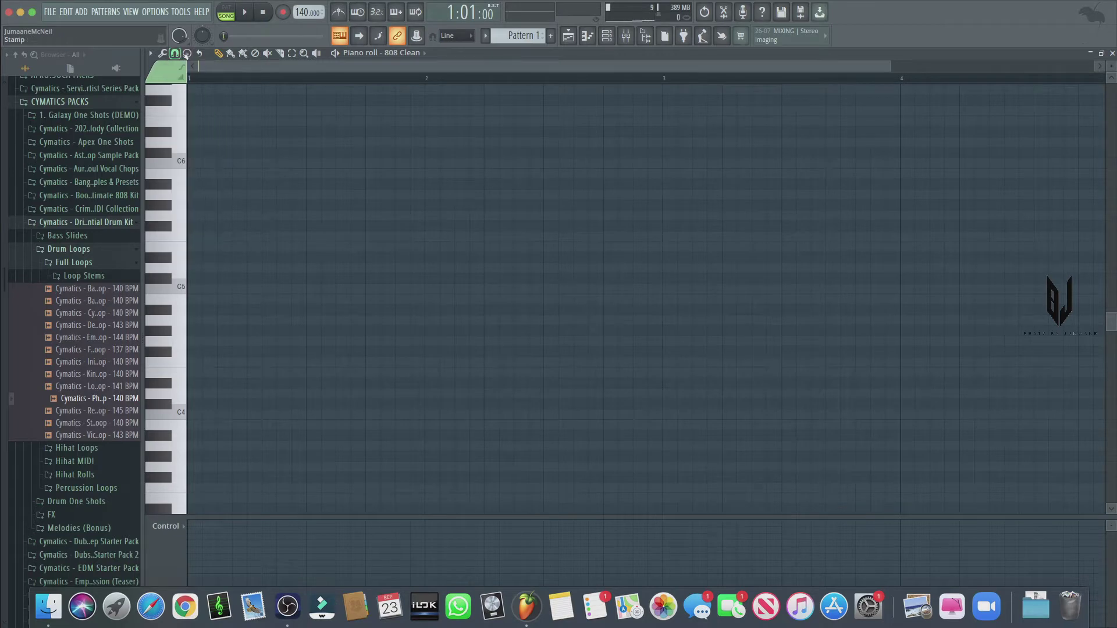
Set the piano roll's scale highlighting to Minor Harmonic
click(165, 54)
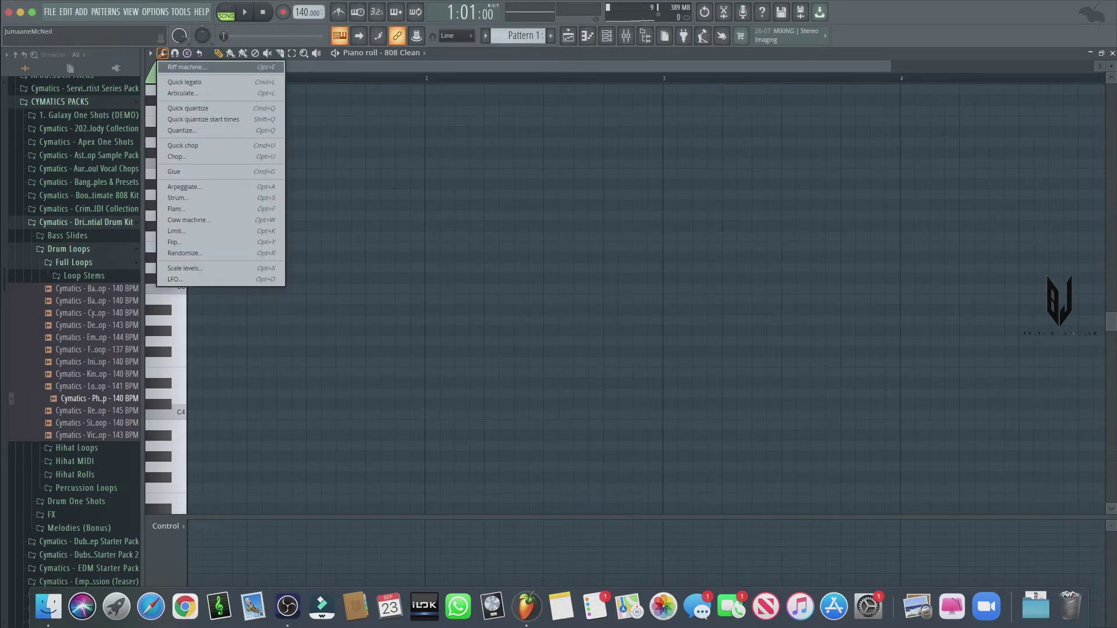
click(150, 53)
click(150, 53)
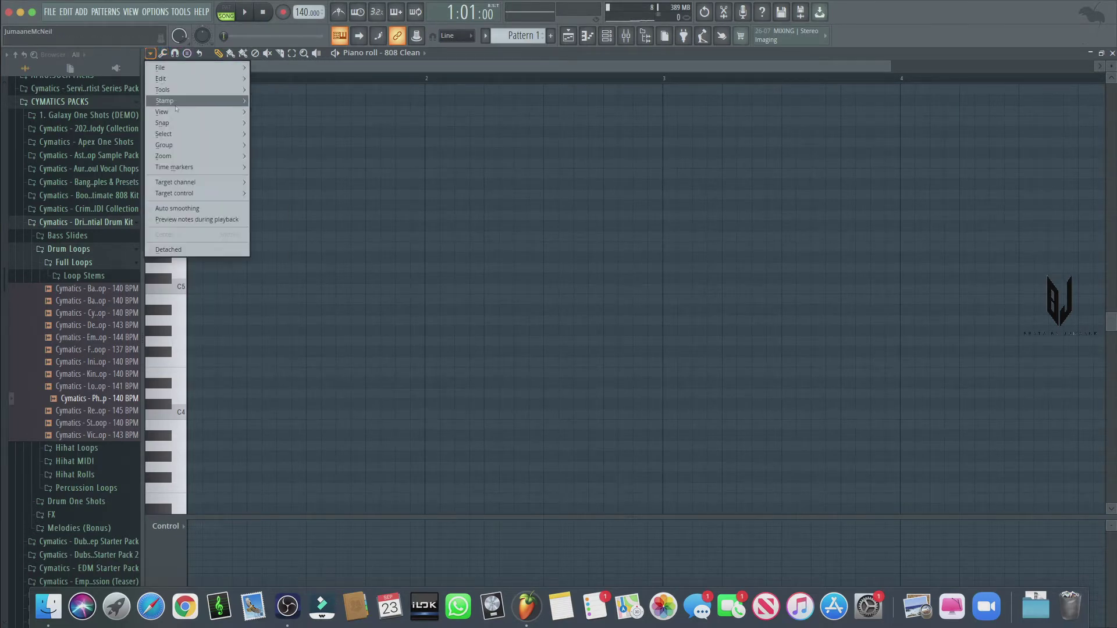
mouse_move(177, 111)
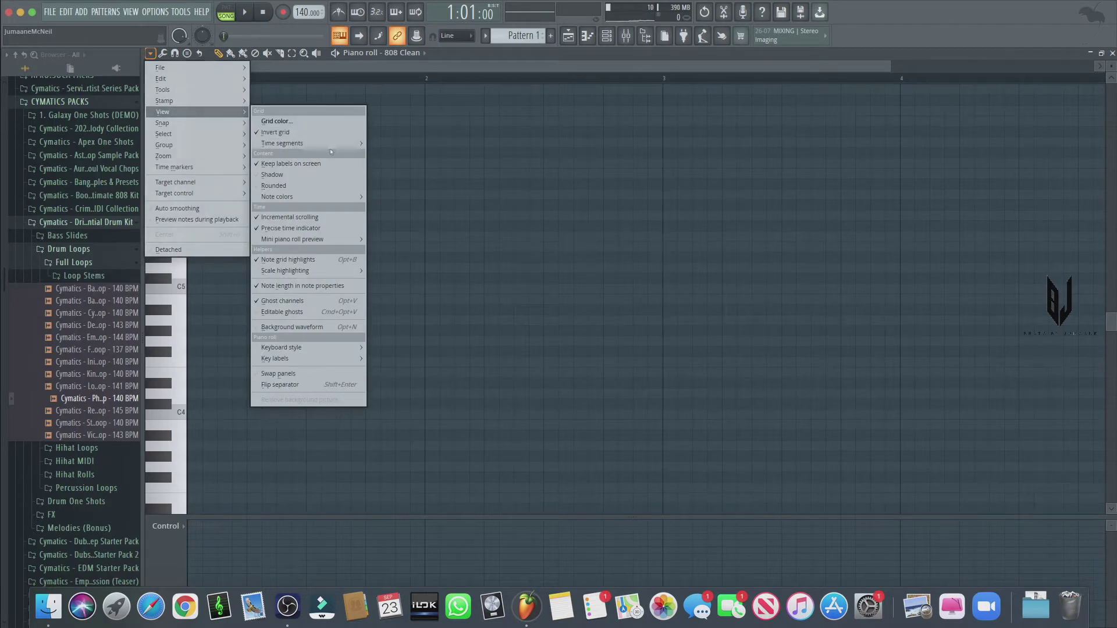
mouse_move(330, 276)
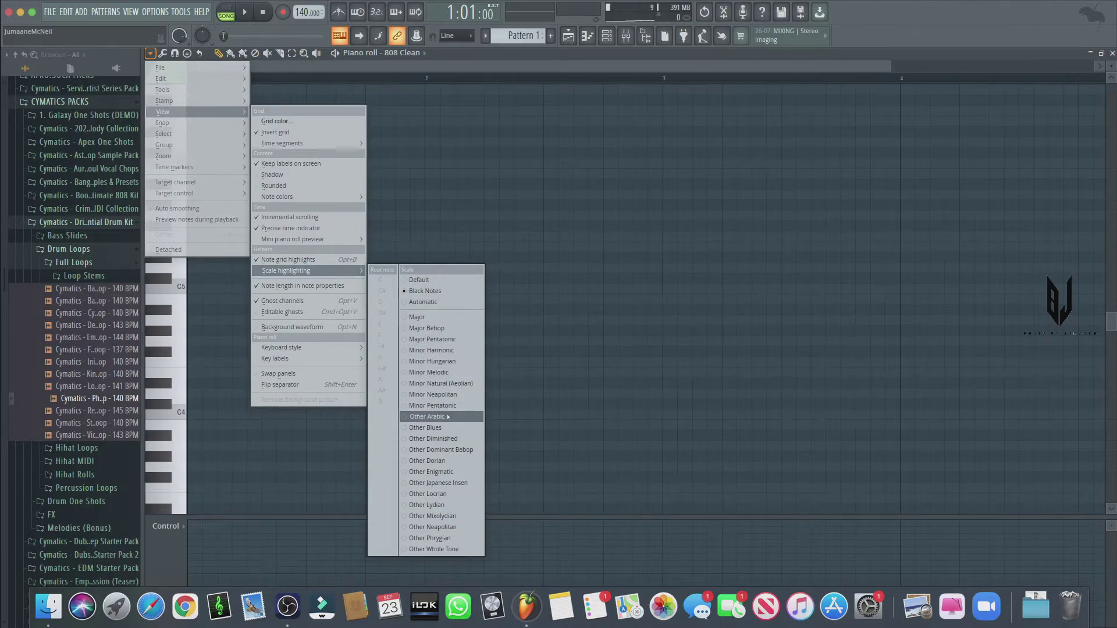
click(451, 352)
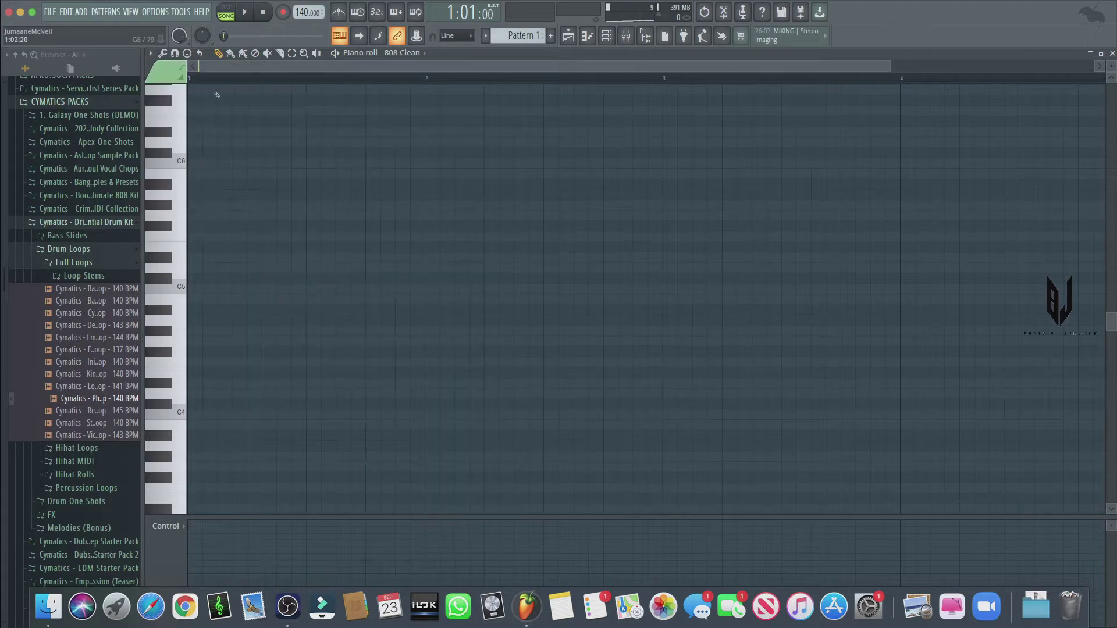
click(150, 53)
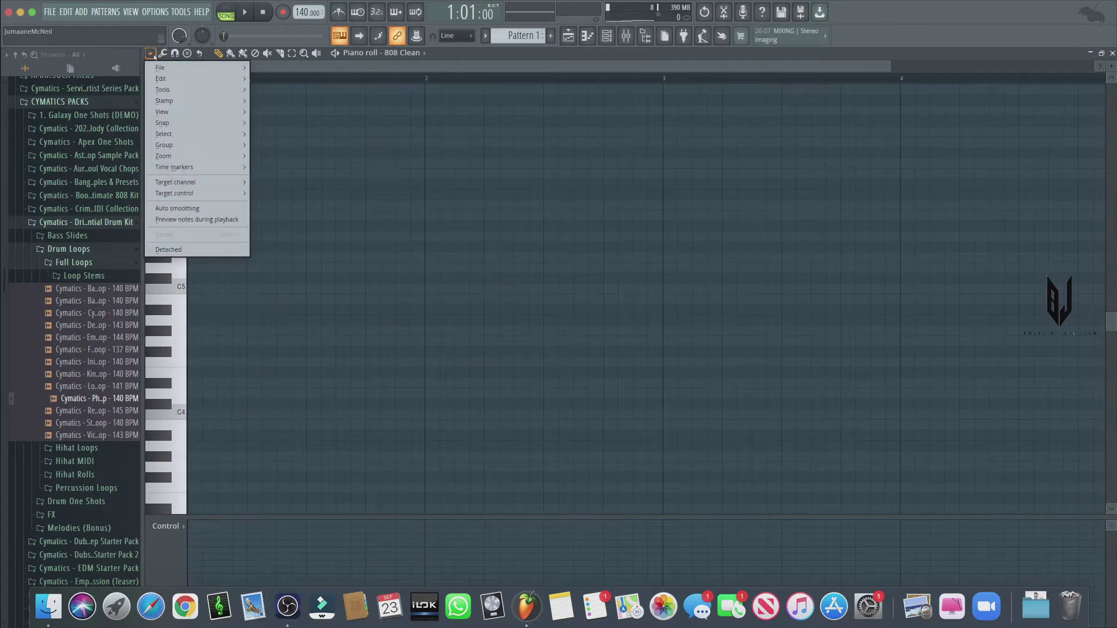
click(155, 57)
Add a two-step C5 note at the start of bar 1 and transpose it down an octave to C4
click(207, 289)
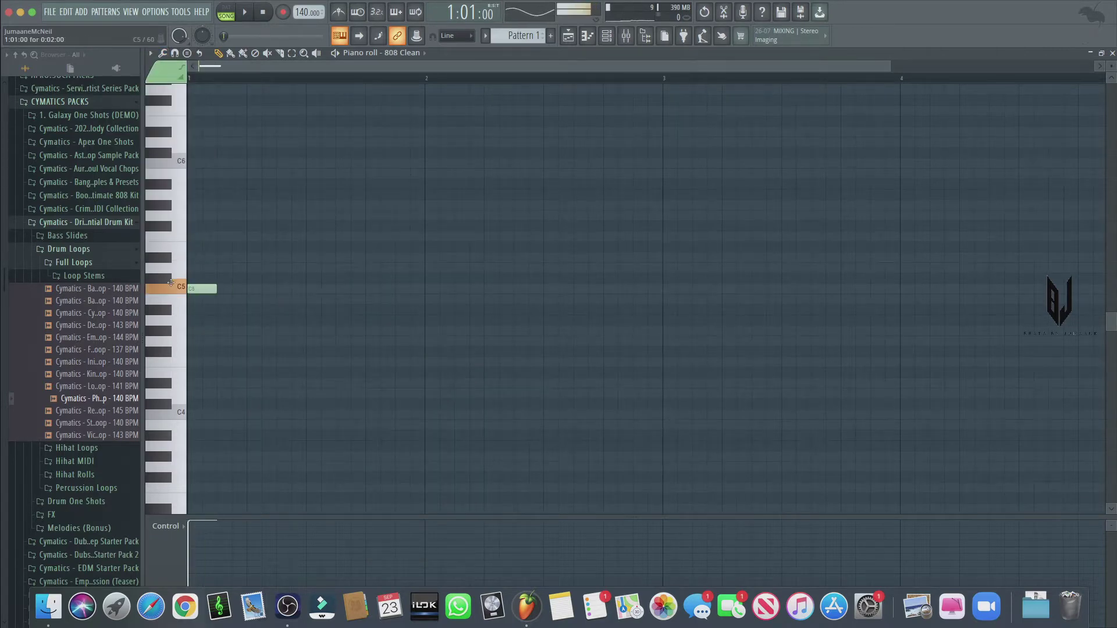
drag(348, 231, 187, 337)
key(ctrl+Down)
key(space)
key(space)
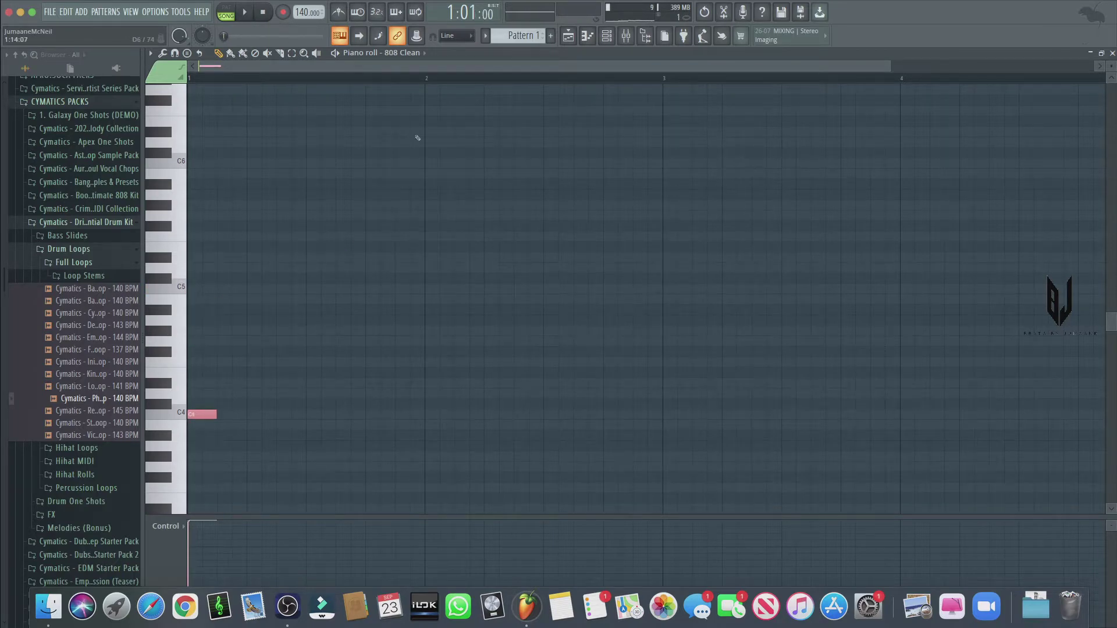
Place Pattern 1 on Track 5 of the playlist, starting at bar 1
click(569, 35)
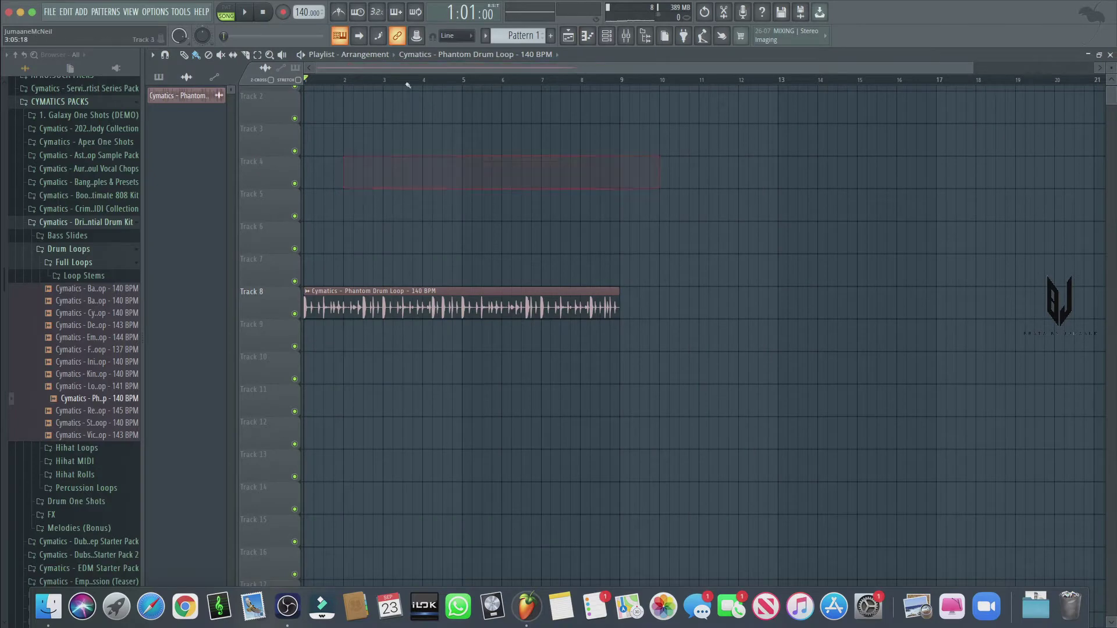
click(525, 32)
click(408, 203)
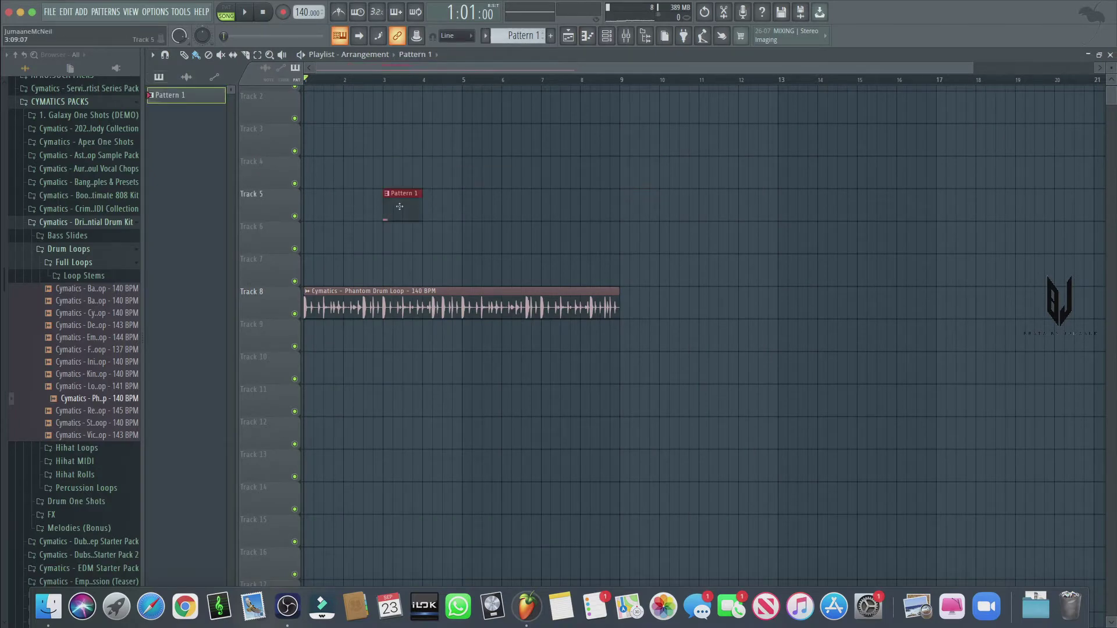
drag(399, 207, 321, 206)
Reopen the 808 Clean piano roll, lengthen the C4 note to eight steps and play it with the drum loop
click(606, 36)
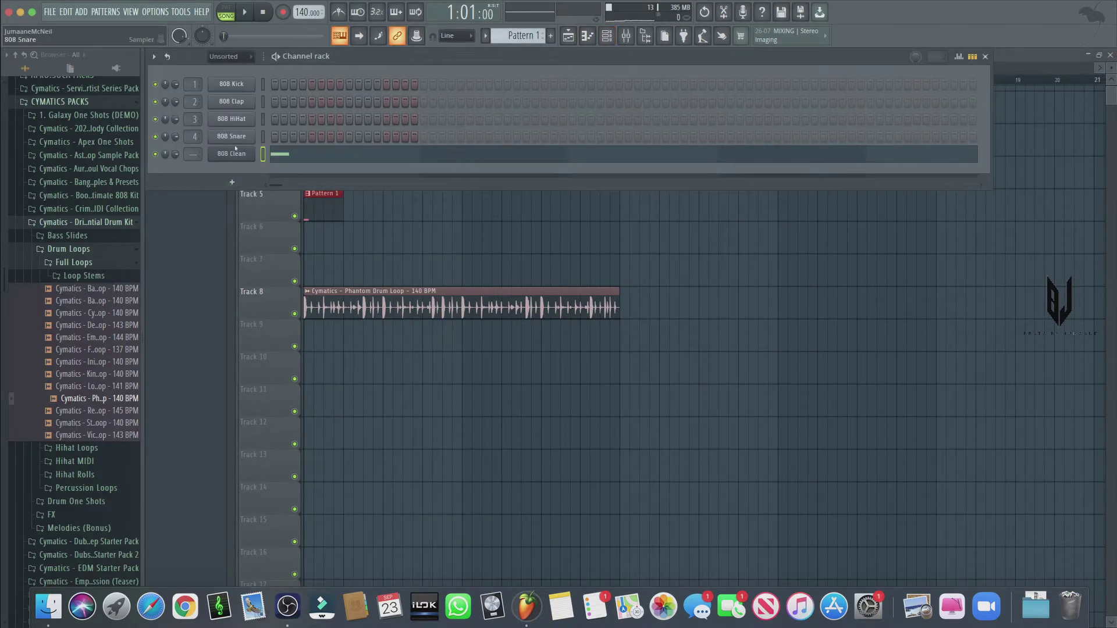
click(282, 156)
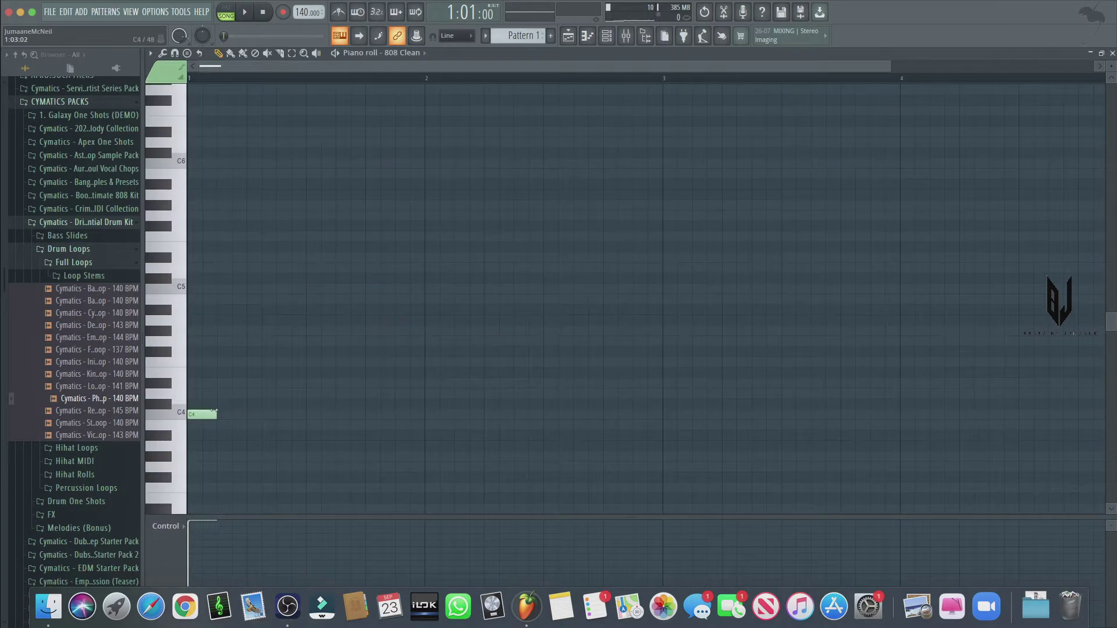
drag(213, 411, 305, 413)
key(space)
key(space)
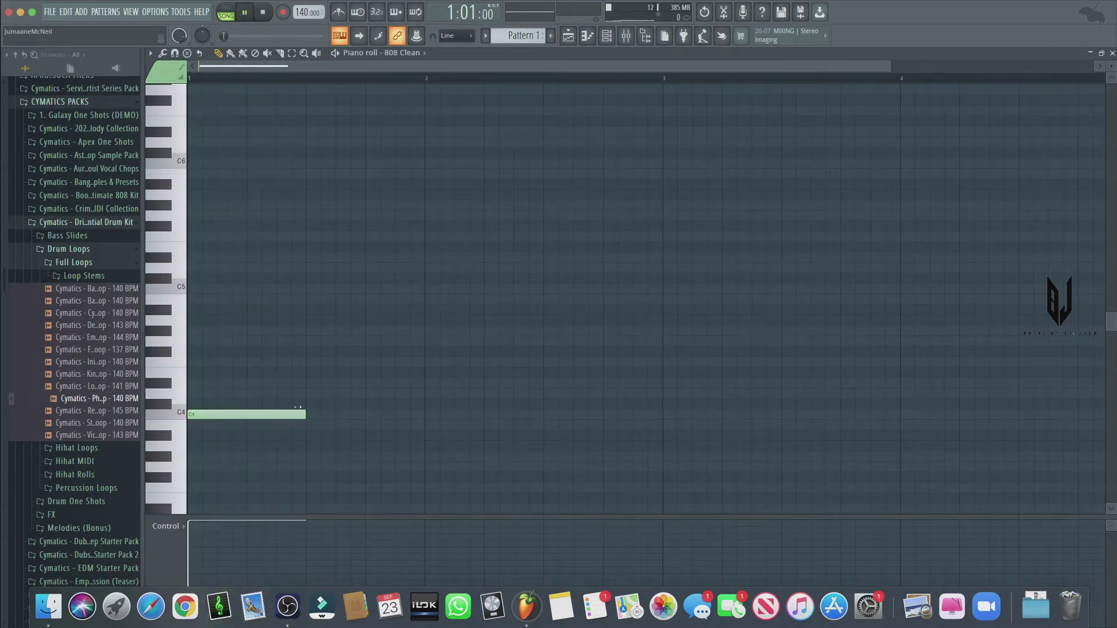
key(space)
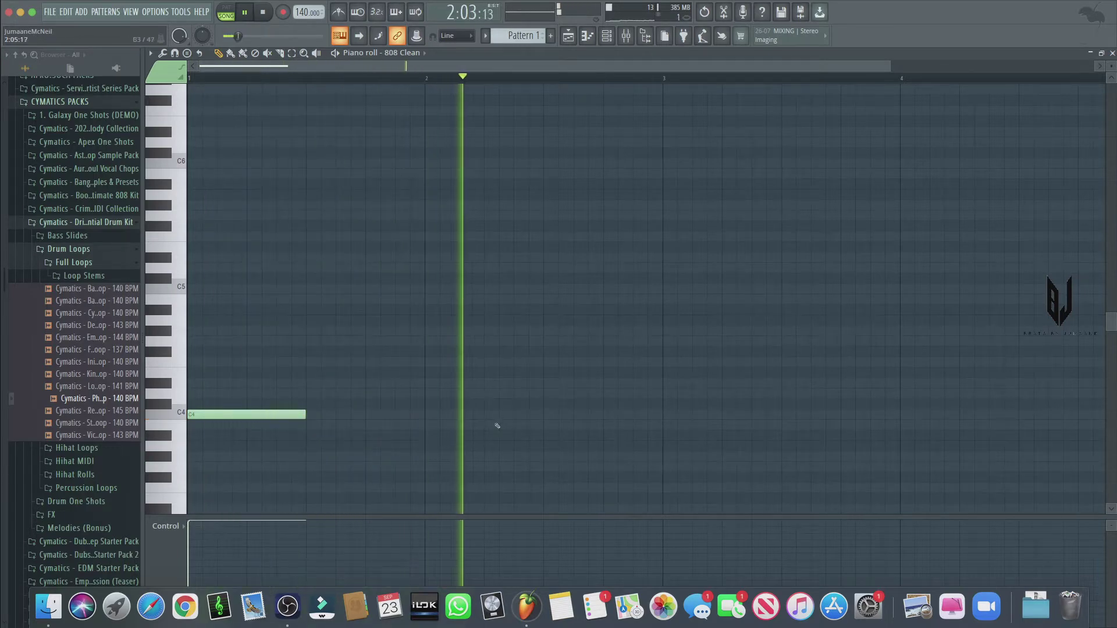
key(space)
Fill the second half of bar 2, from 2:09:00, with four consecutive two-step C4 notes
click(540, 415)
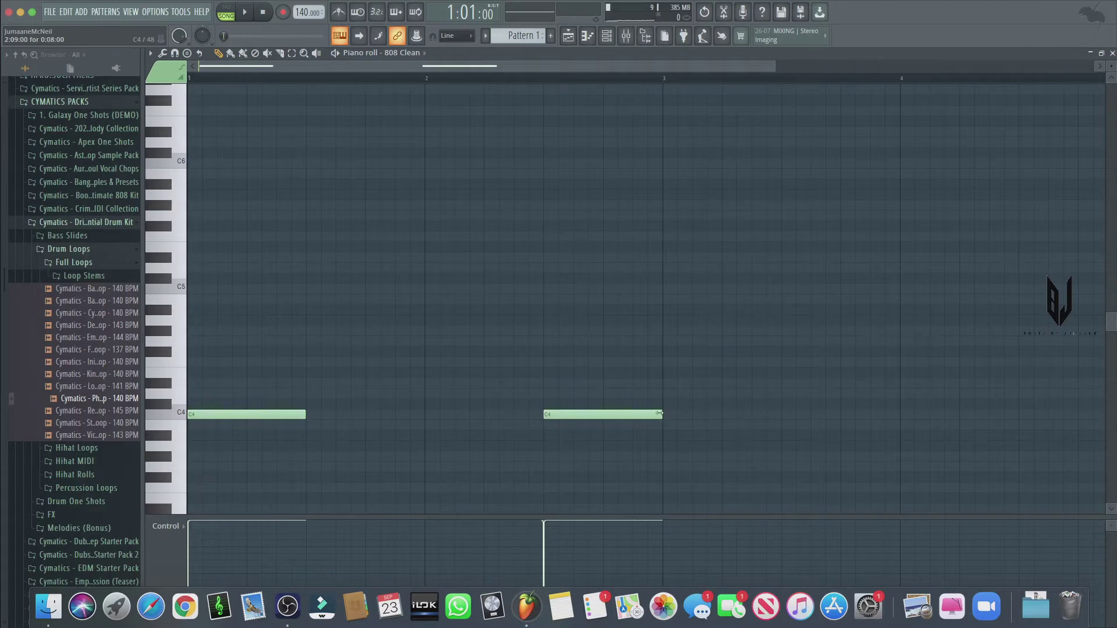
drag(659, 413, 536, 434)
key(ctrl+b)
key(ctrl+b)
key(ctrl+b)
key(ctrl+d)
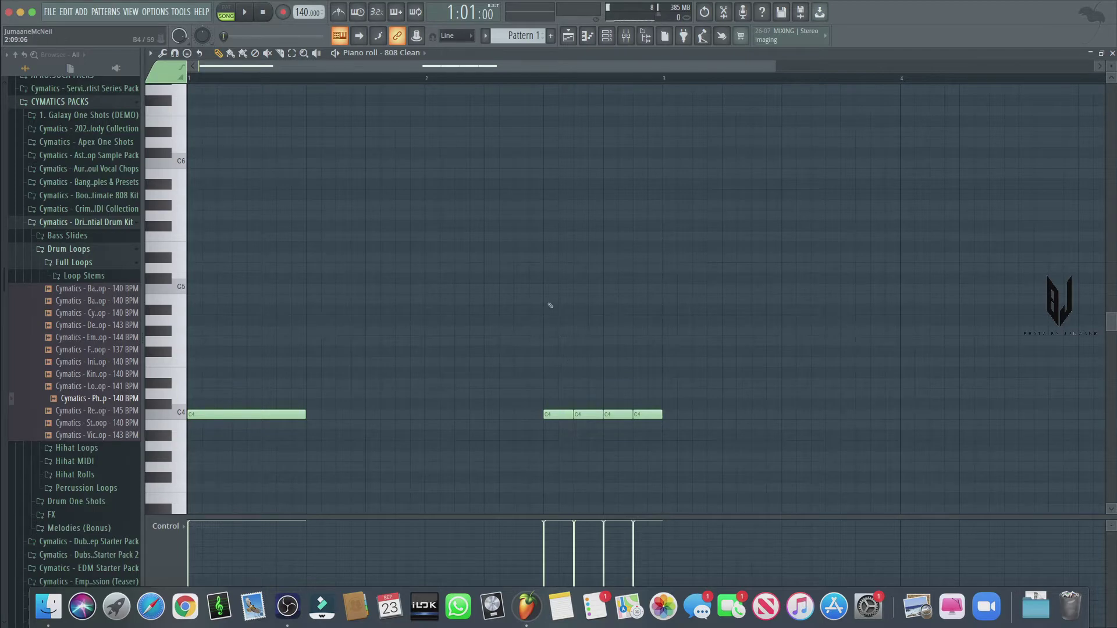
Add a two-step C5 note at 2:09:00, turn it into a slide note and play the result
drag(550, 305, 559, 289)
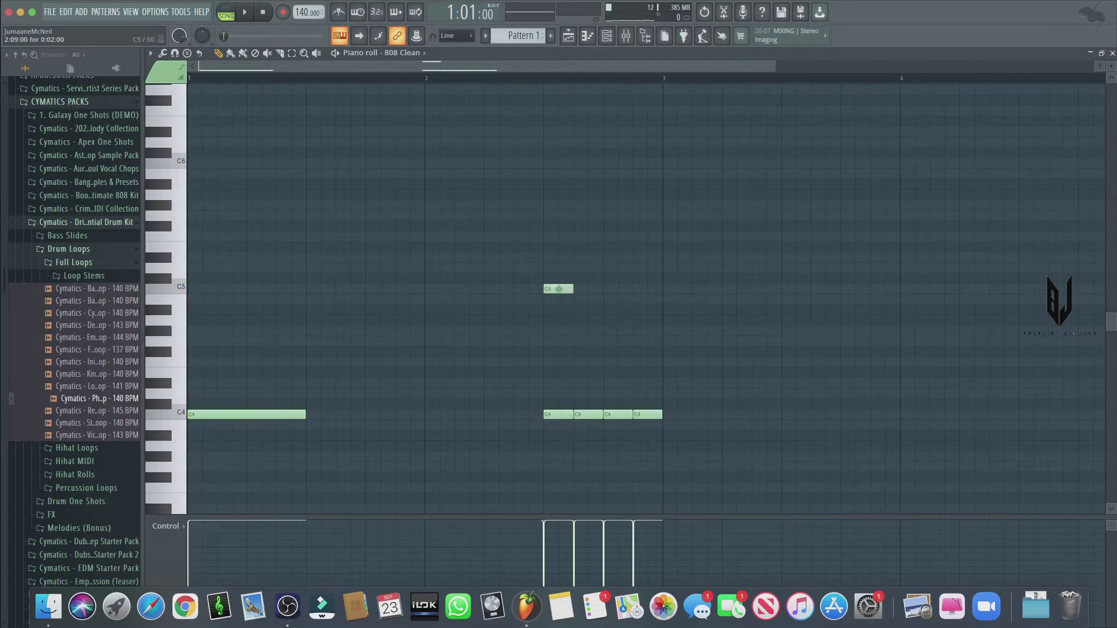
double_click(559, 288)
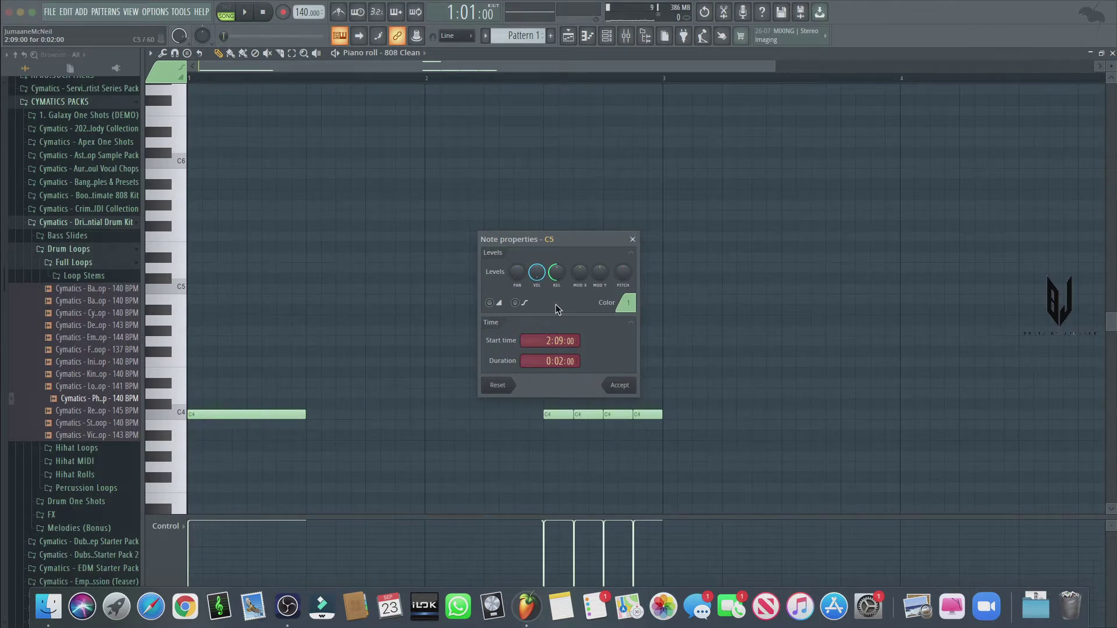
click(490, 303)
click(619, 386)
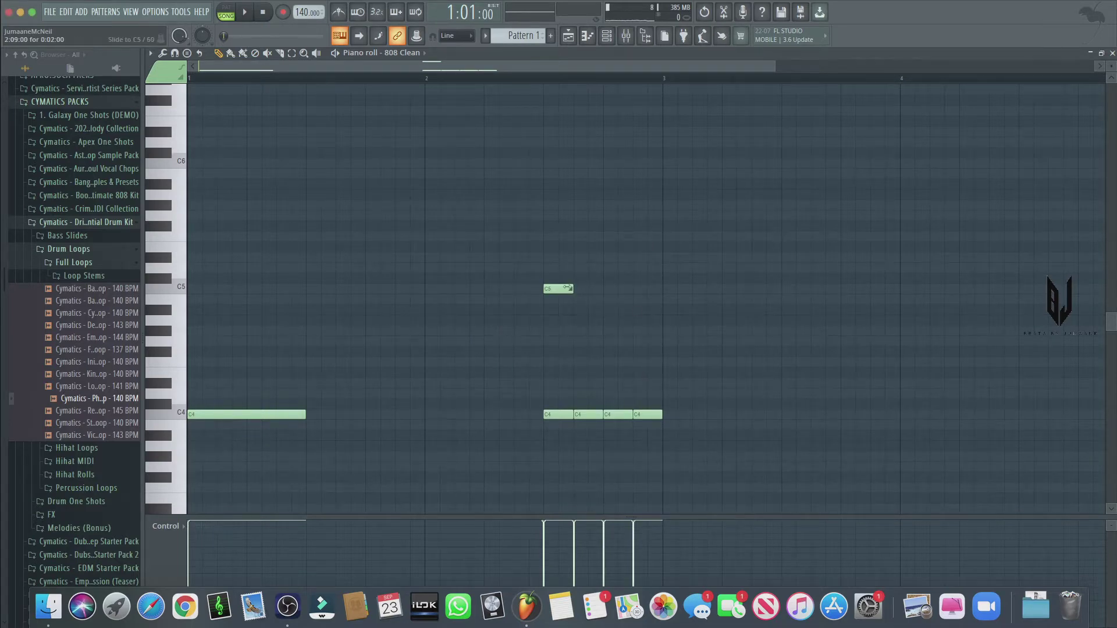
key(space)
key(space)
Delete the last three short C4 notes in bar 2 and extend the remaining C4 and C5 slide notes to bar 3
right_click(595, 414)
right_click(617, 414)
right_click(645, 414)
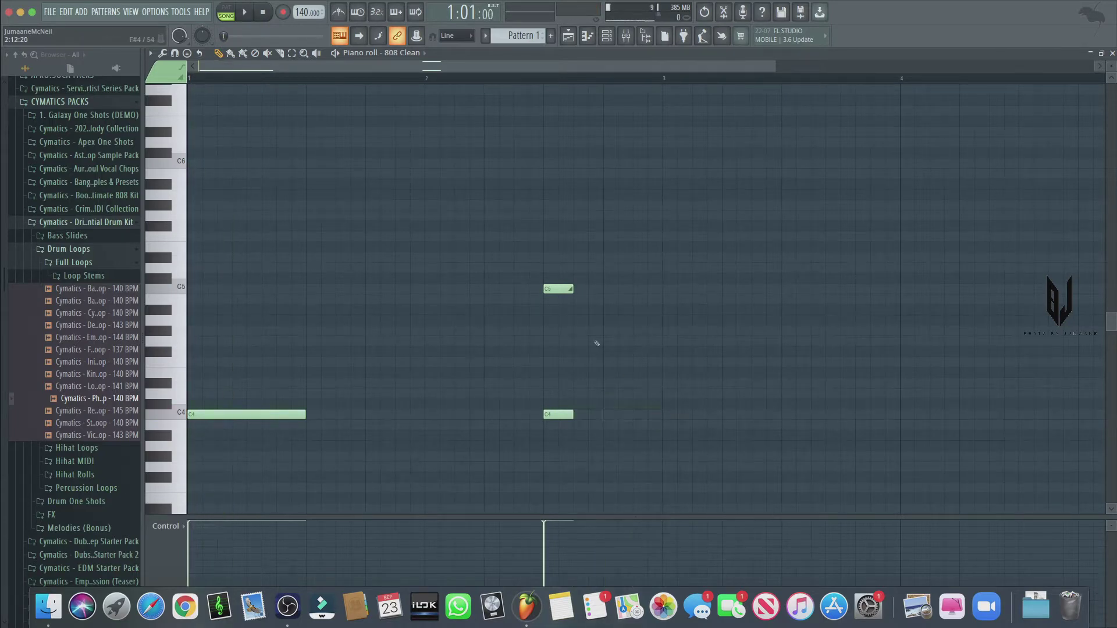
drag(593, 233, 530, 446)
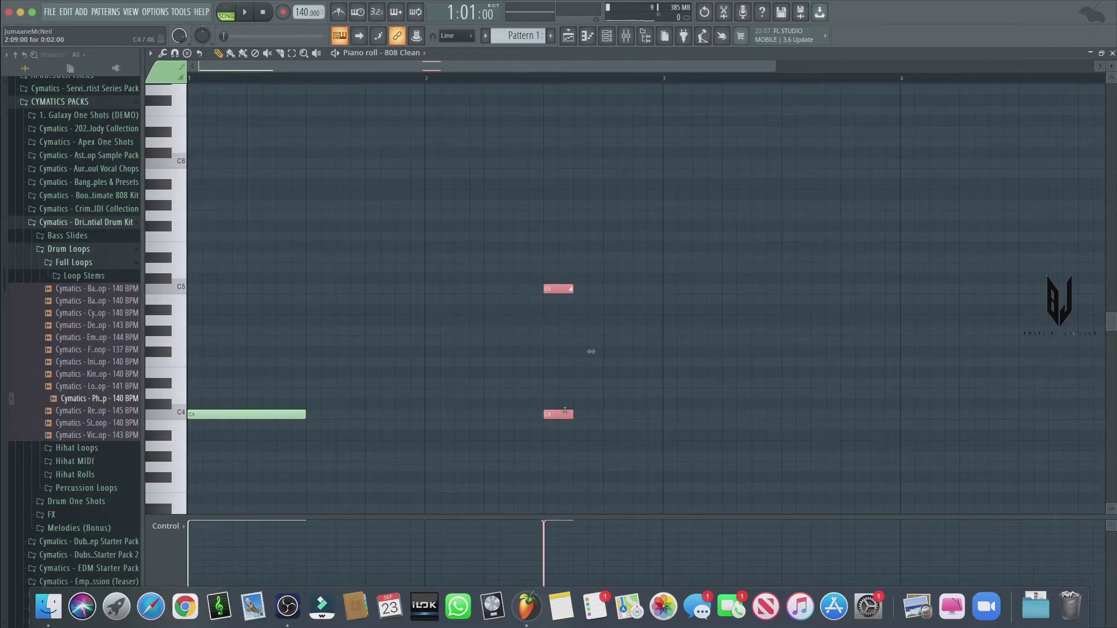
drag(591, 351, 679, 349)
click(569, 194)
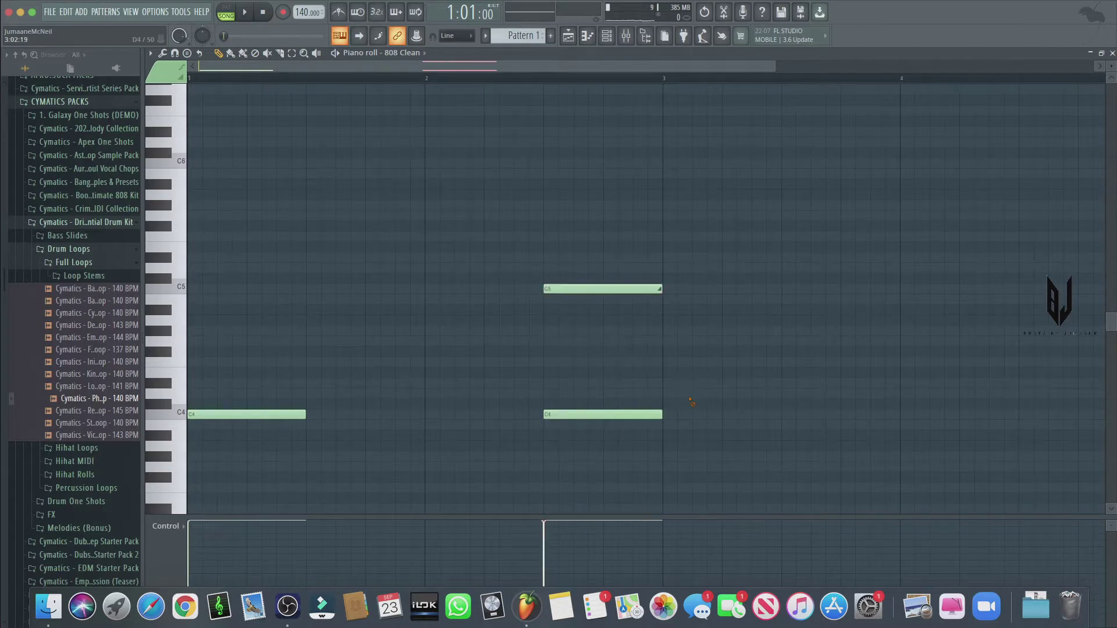
Switch playback to pattern mode and play the slide from 2:09:00
click(547, 84)
click(226, 12)
key(space)
key(space)
click(545, 81)
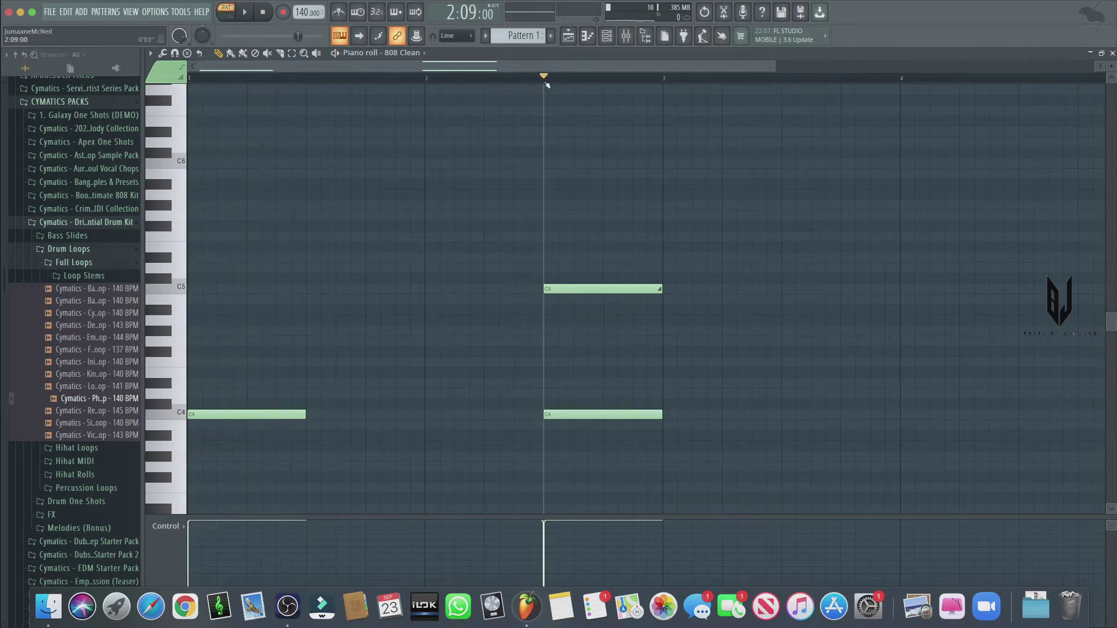
Shorten the C5 slide note in bar 2 to one step and play the faster slide
key(space)
key(space)
drag(659, 288, 569, 291)
key(space)
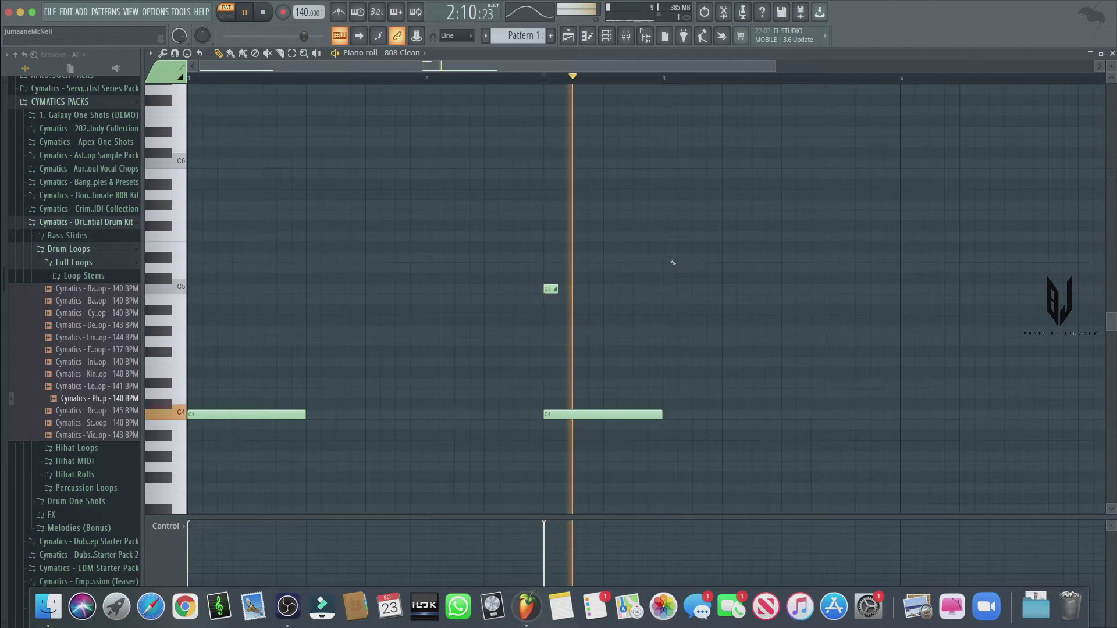
key(space)
Lengthen the C5 slide note in bar 2 to four steps and play the slide again
drag(572, 288, 602, 289)
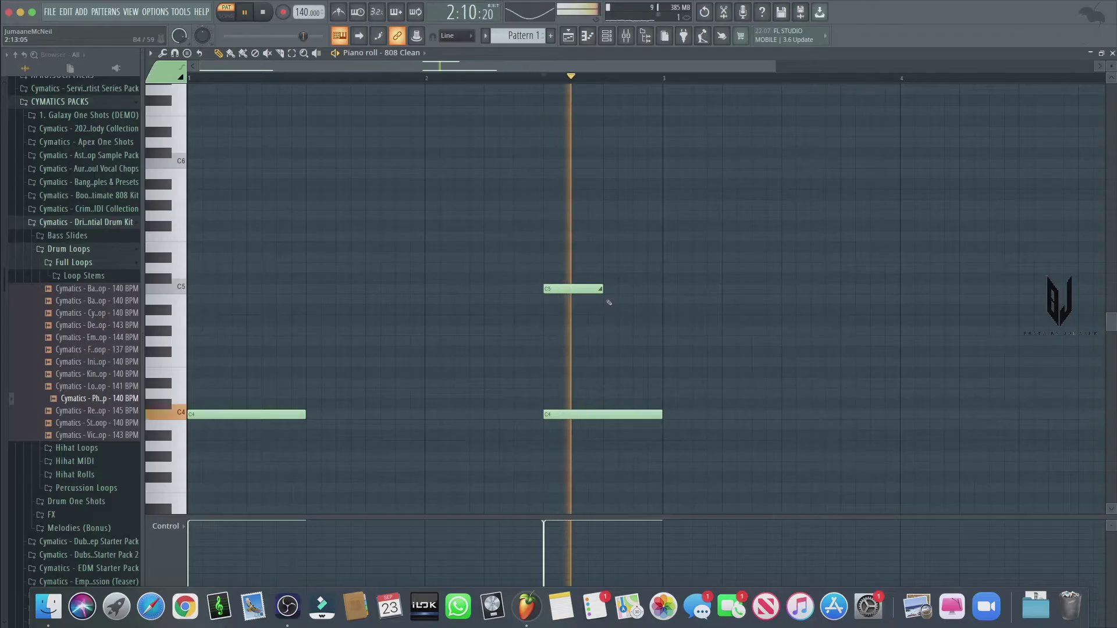
key(space)
Lengthen the C4 note in bar 2 to the start of bar 4 and play the slide with it
key(space)
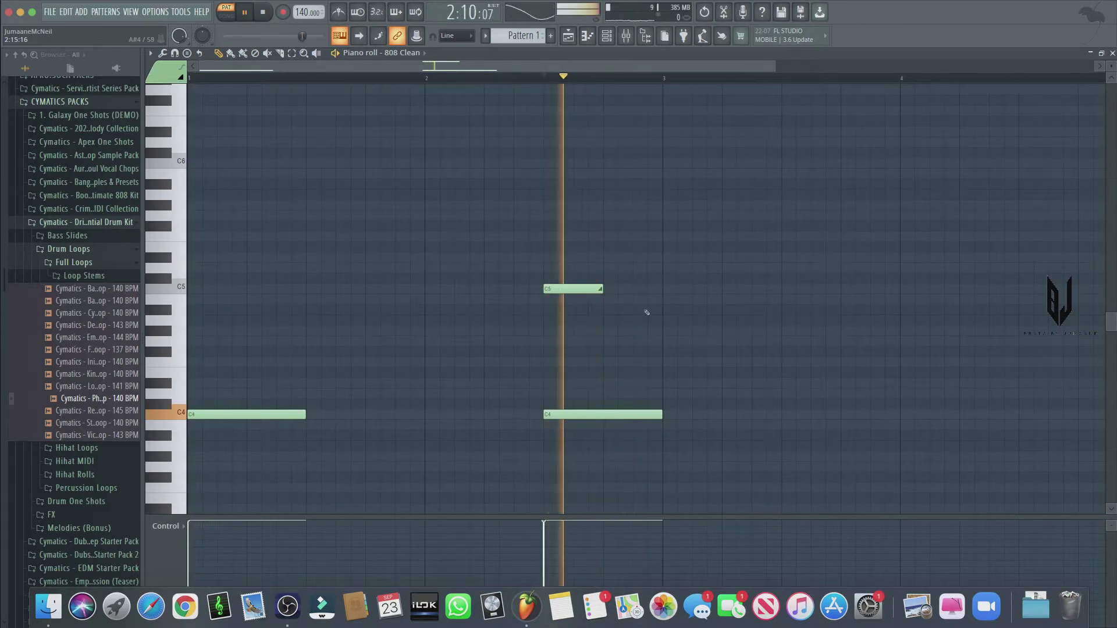
key(space)
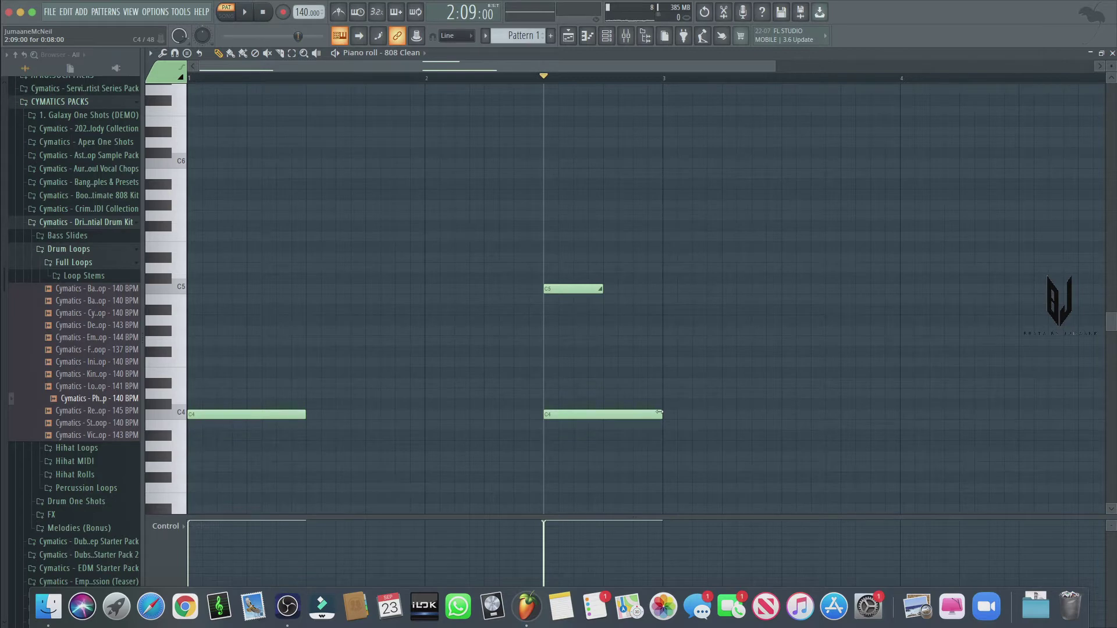
drag(649, 411, 917, 411)
key(space)
key(space)
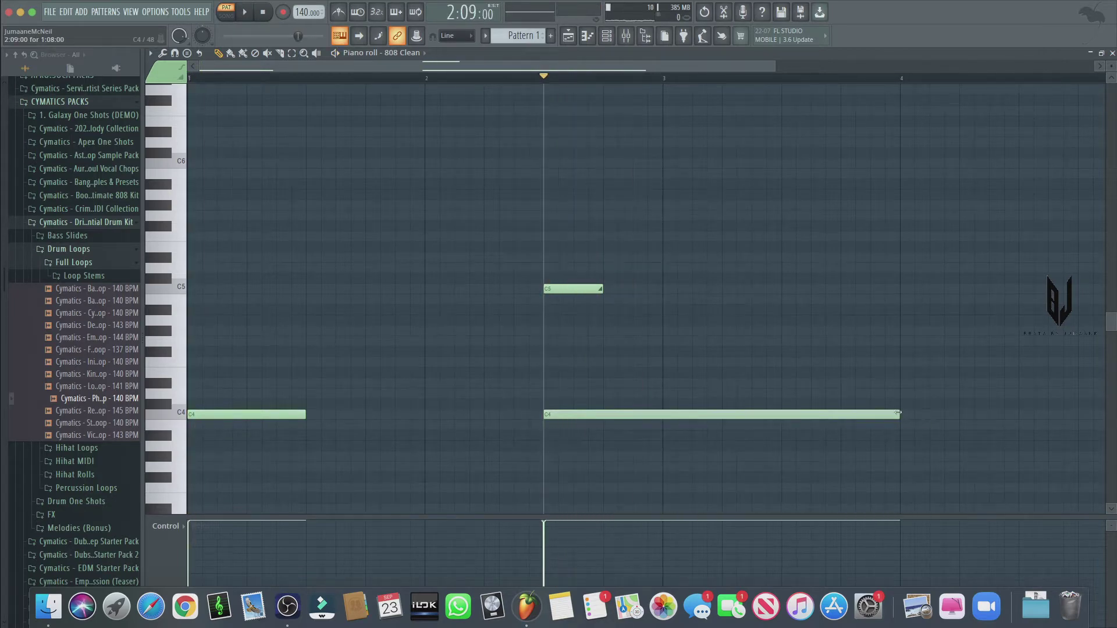
key(space)
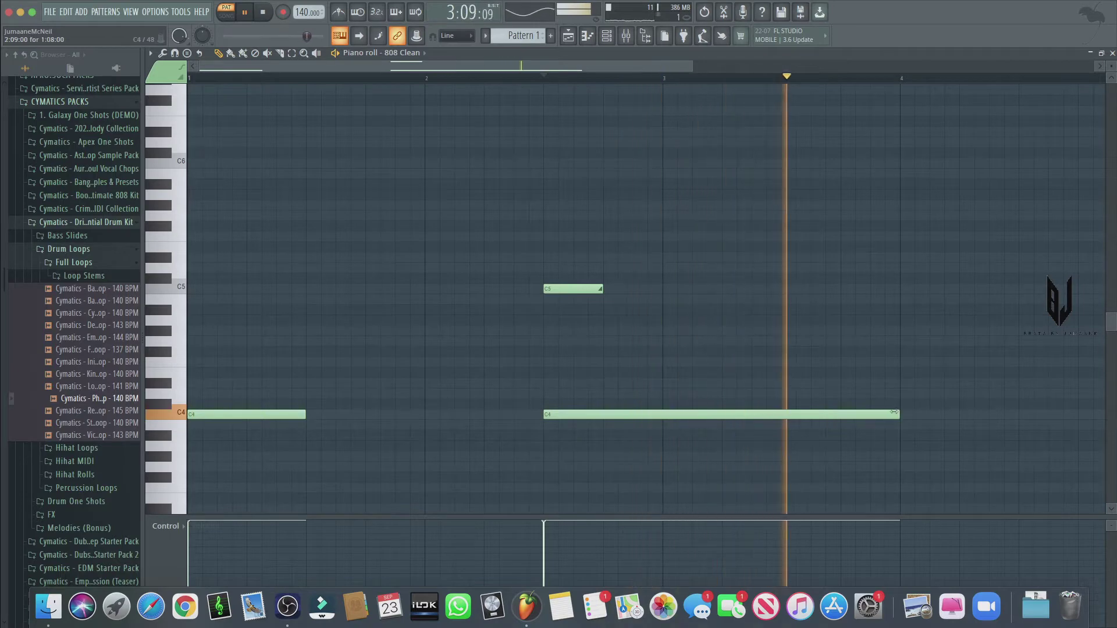
key(space)
Shorten the C5 slide note to one step and the C4 note below it to two steps, repeating the C4 note up to bar 3
drag(894, 412, 572, 425)
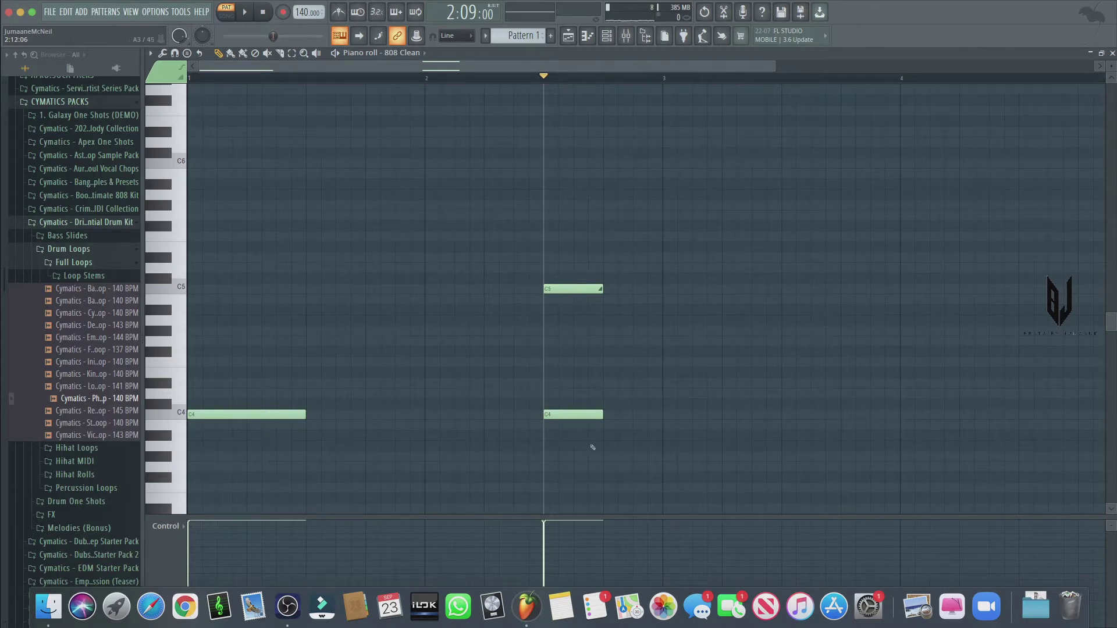
drag(602, 274, 565, 311)
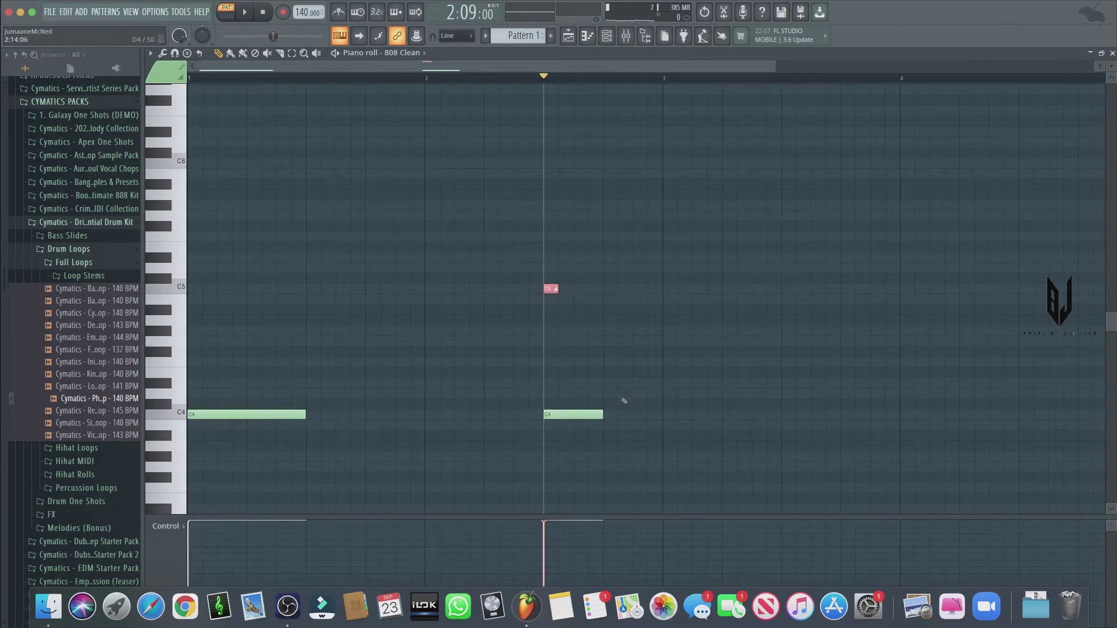
drag(624, 388, 576, 428)
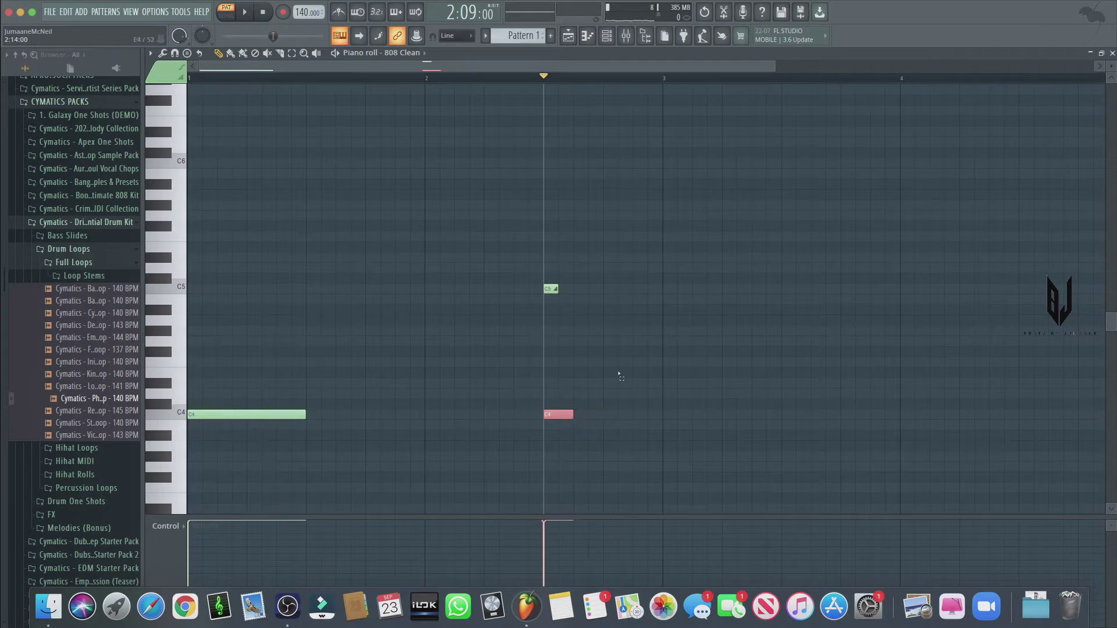
key(ctrl+b)
key(ctrl+b)
key(ctrl+b)
key(ctrl+d)
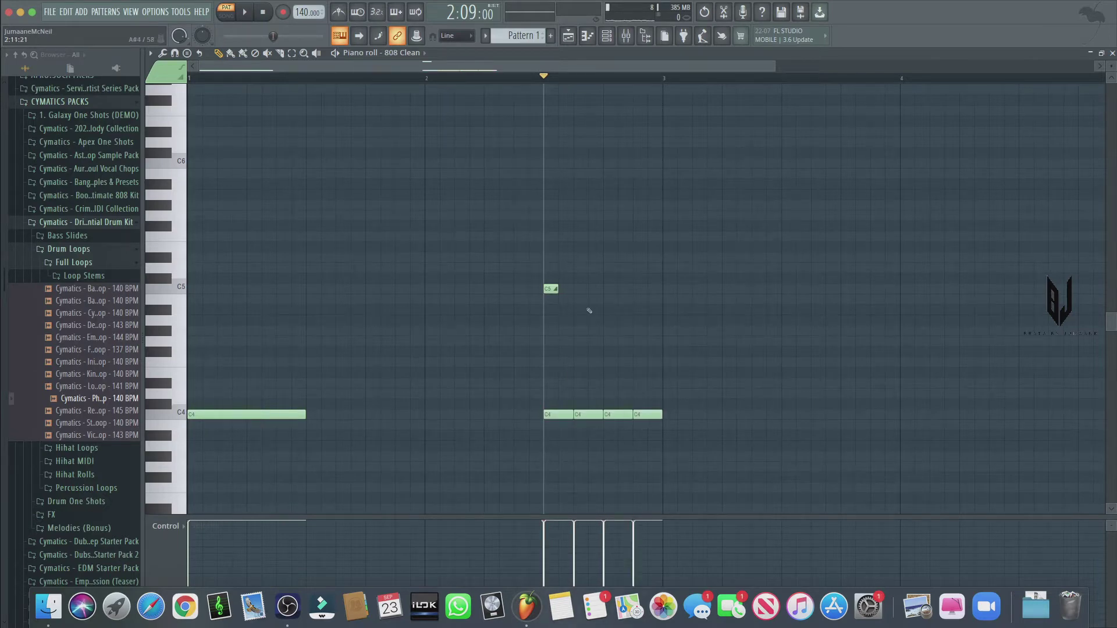
Add one-step slide notes at F5, D5 and G4 above the other three short C4 notes and play them
click(548, 289)
mouse_move(591, 288)
mouse_down()
mouse_move(577, 233)
mouse_move(610, 248)
mouse_move(610, 269)
mouse_move(640, 290)
mouse_move(640, 341)
mouse_up()
key(space)
Transpose the four slide notes up one octave and play the result
key(space)
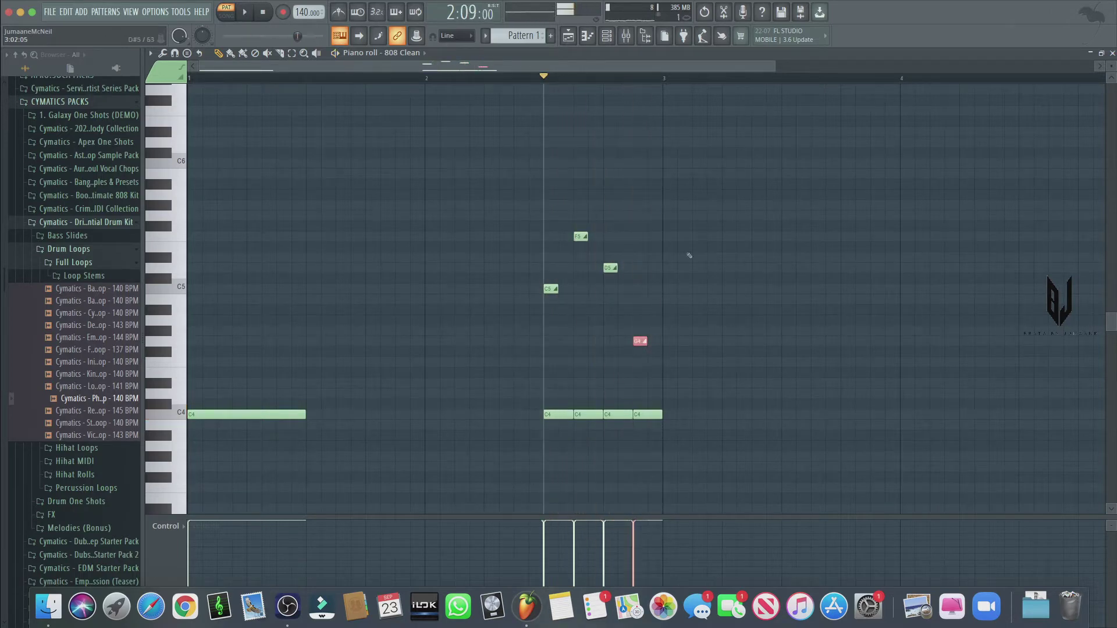
drag(748, 167, 513, 370)
key(ctrl+Up)
key(space)
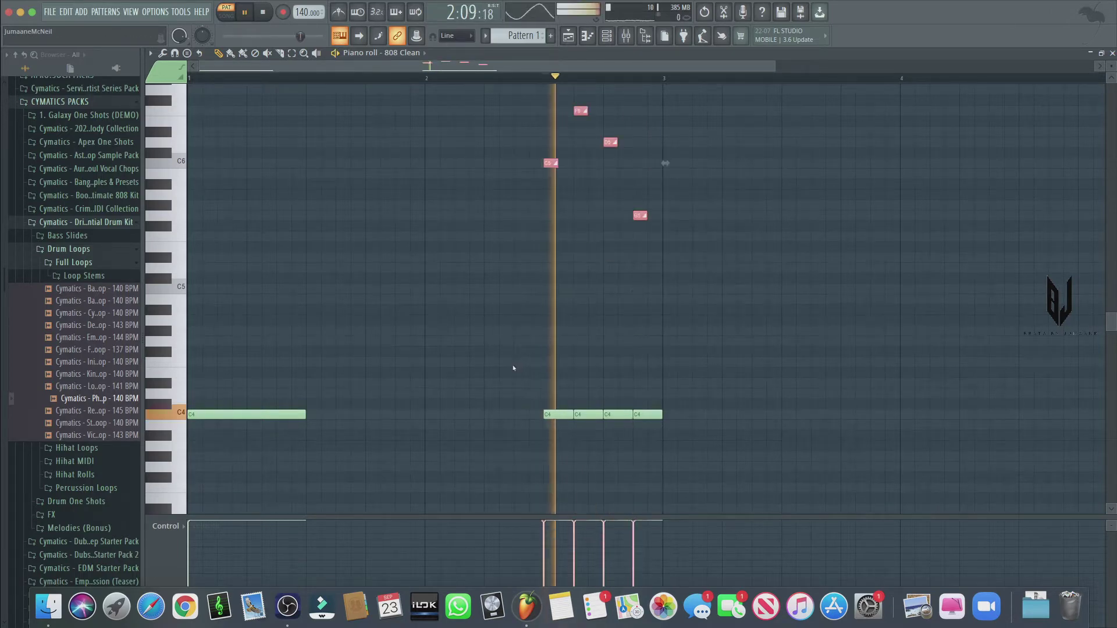
key(space)
right_click(612, 309)
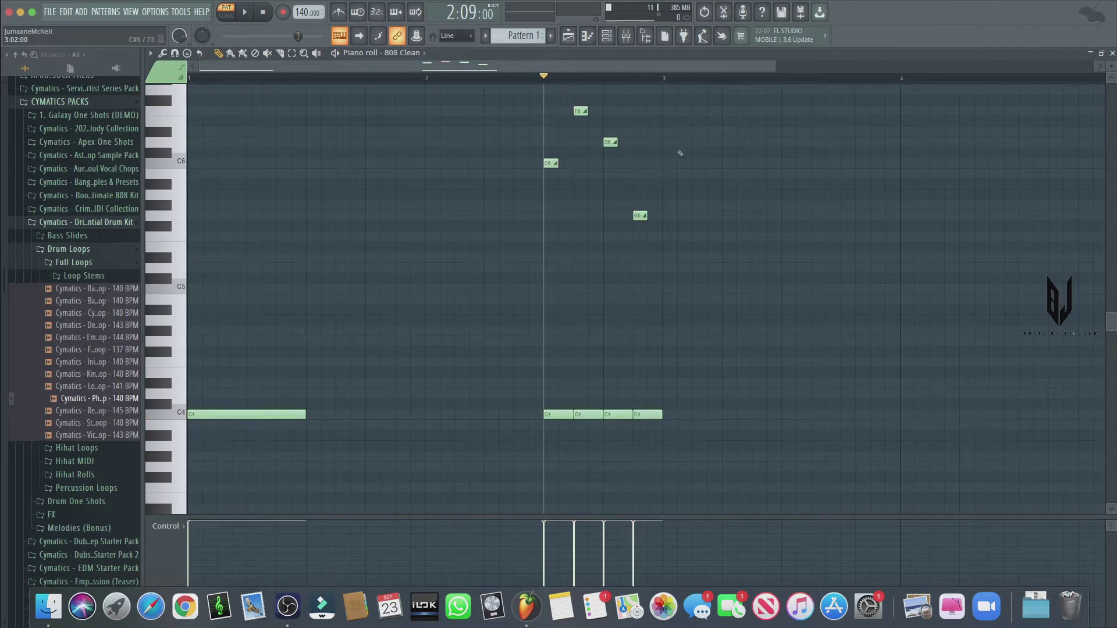
Move the third slide note to G#5 and the fourth to C6, and play the pattern from 2:09 several times
drag(613, 150, 638, 163)
key(space)
key(space)
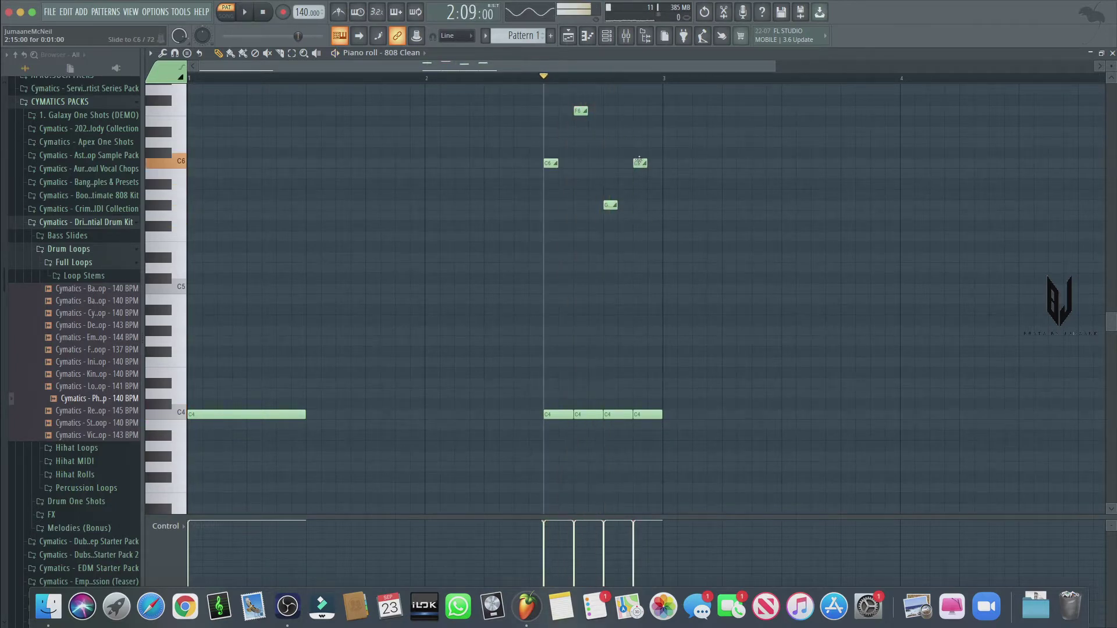
key(space)
key(space)
key(space)
key(space)
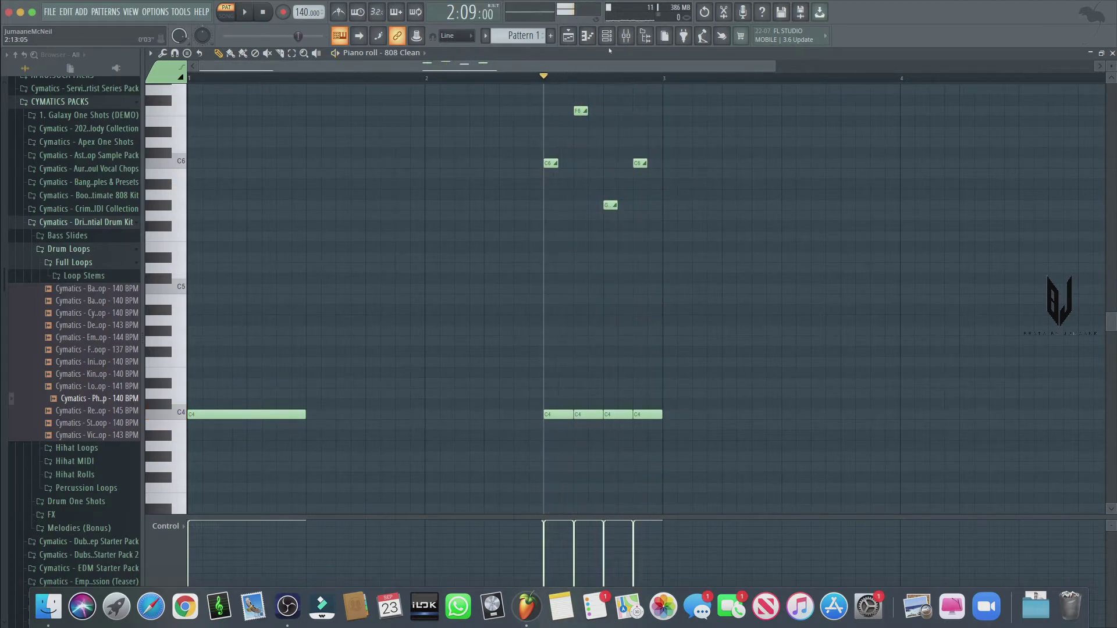
key(space)
key(space)
Set the snap to 1/4 step, shorten all four slide notes to half a step and play them
drag(675, 95, 536, 232)
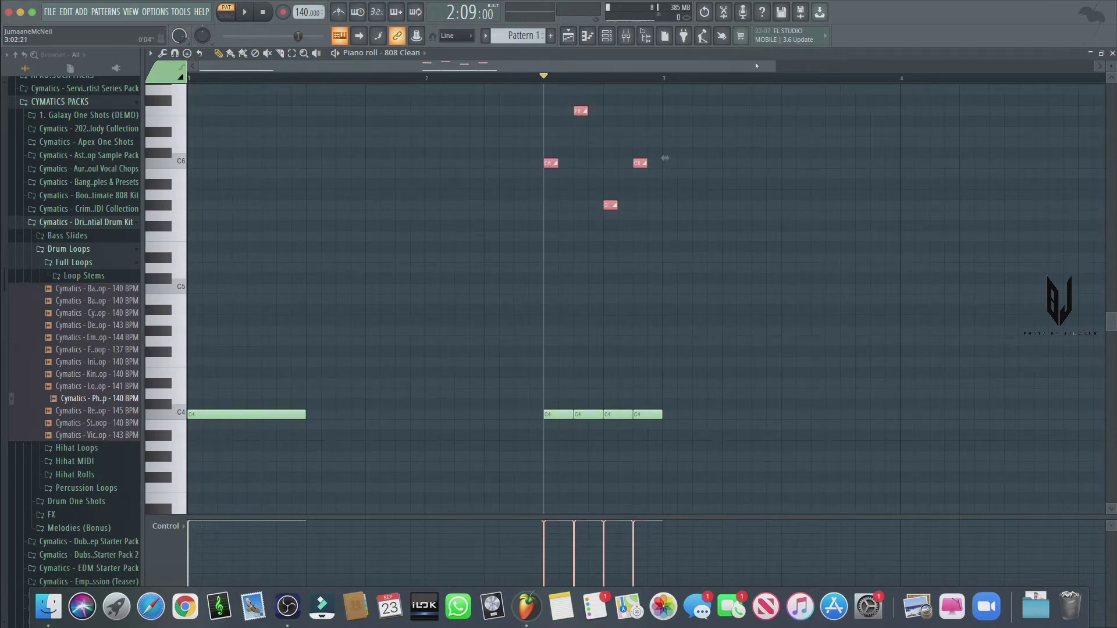
scroll(660, 174, up, 3)
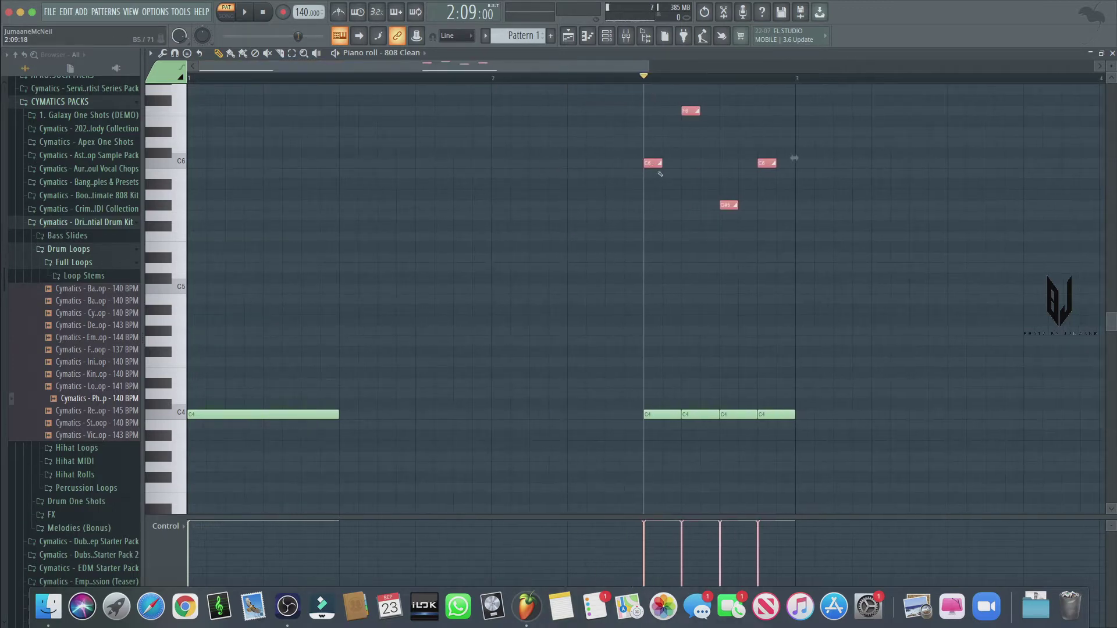
click(175, 53)
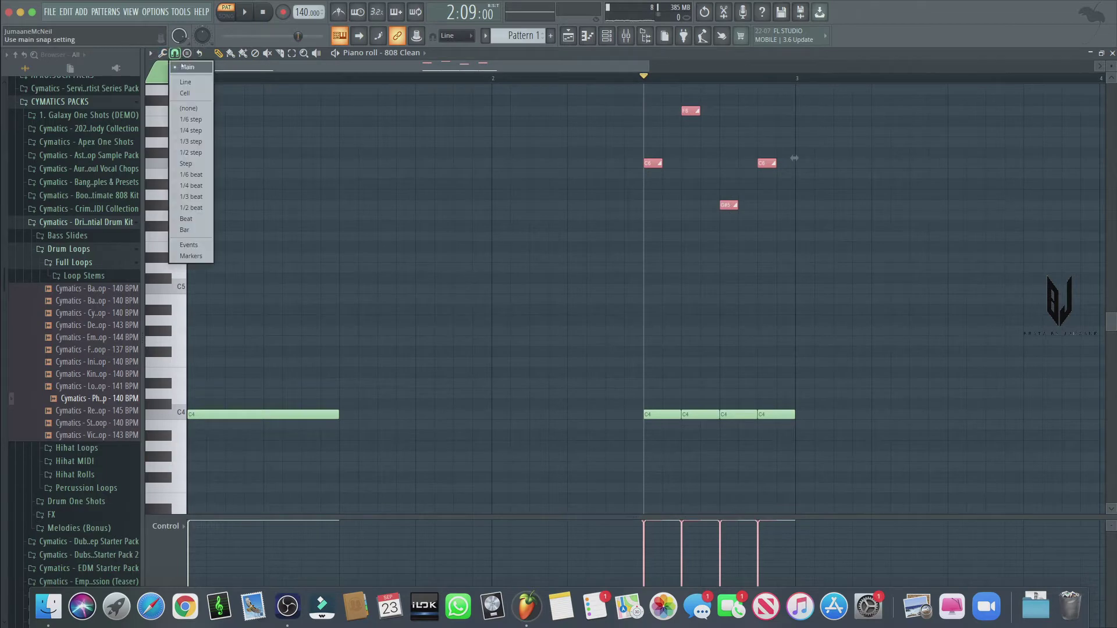
click(193, 131)
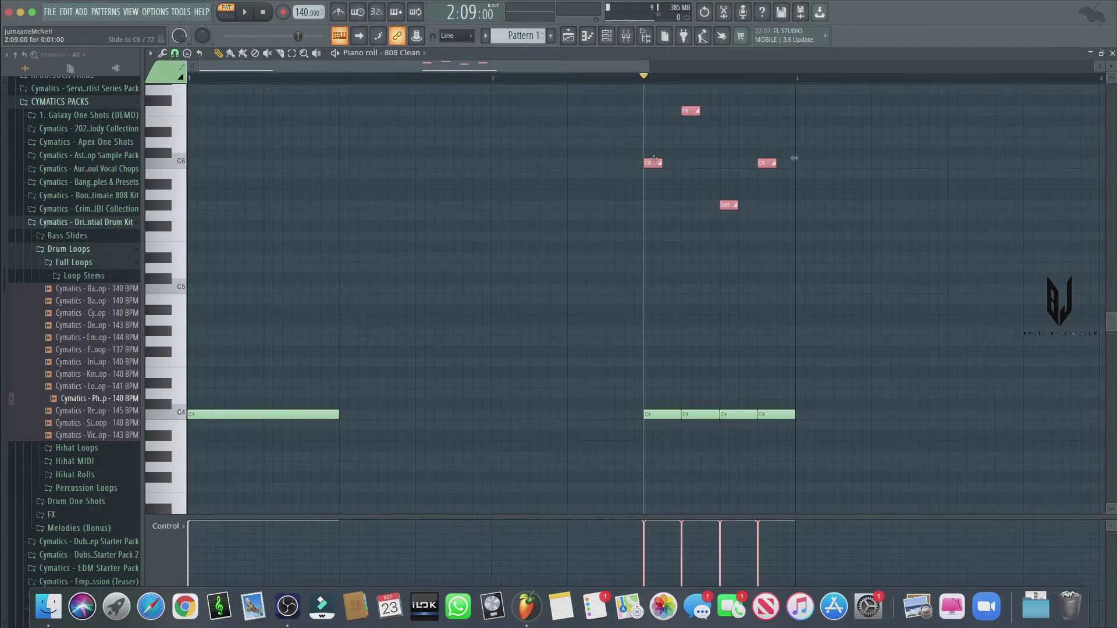
drag(655, 162, 648, 162)
key(space)
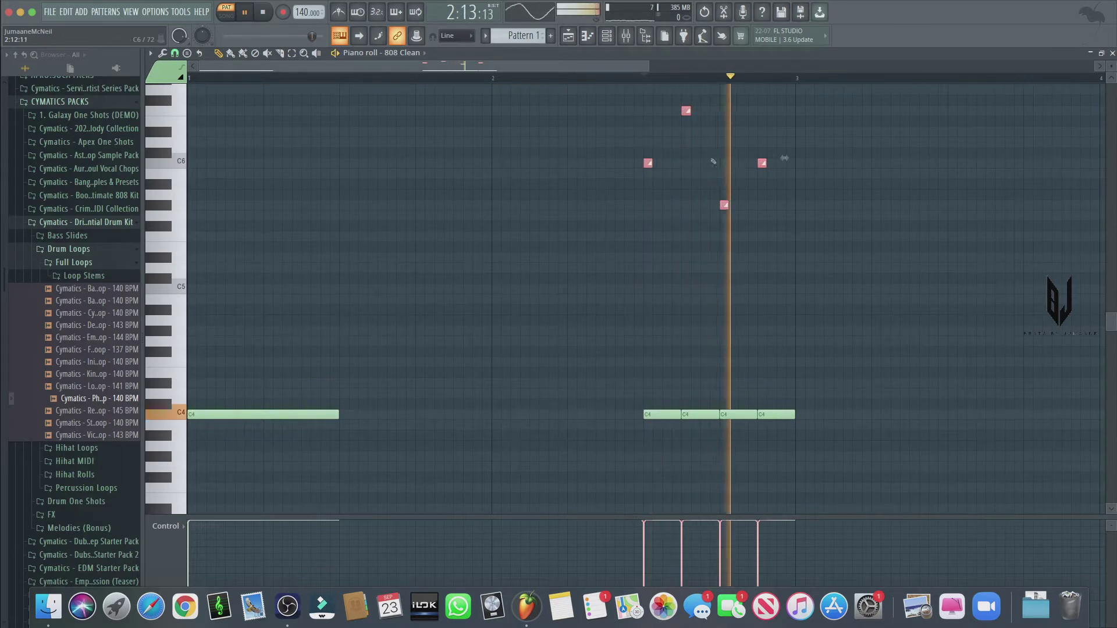
key(space)
Add an eight-step note at the start of bar 3, try it at G4 and move it to C4
click(802, 184)
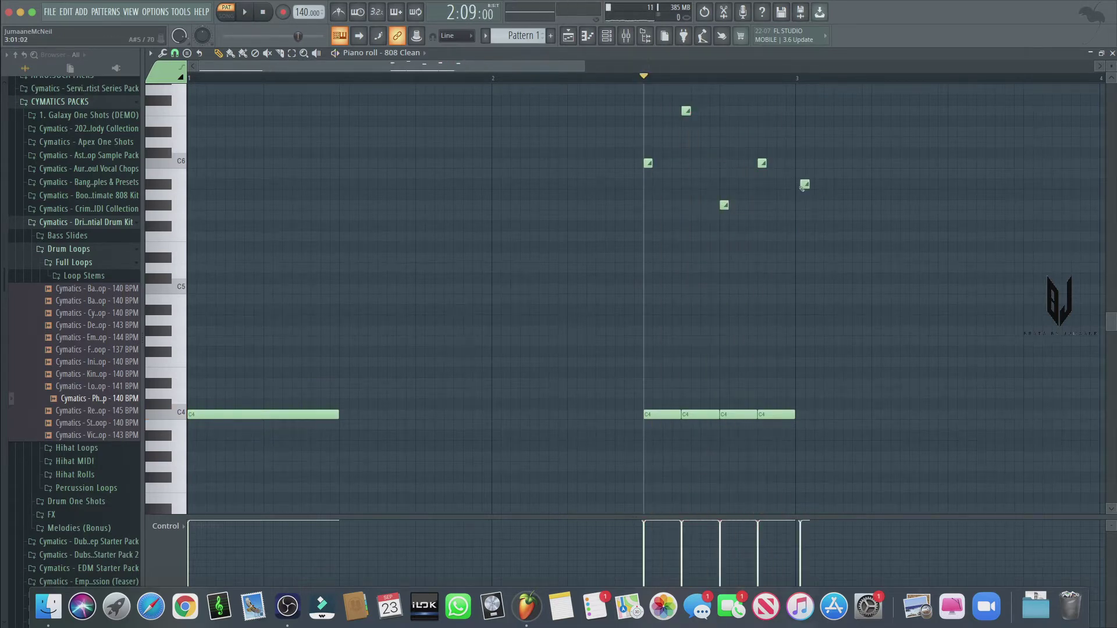
right_click(804, 185)
click(290, 415)
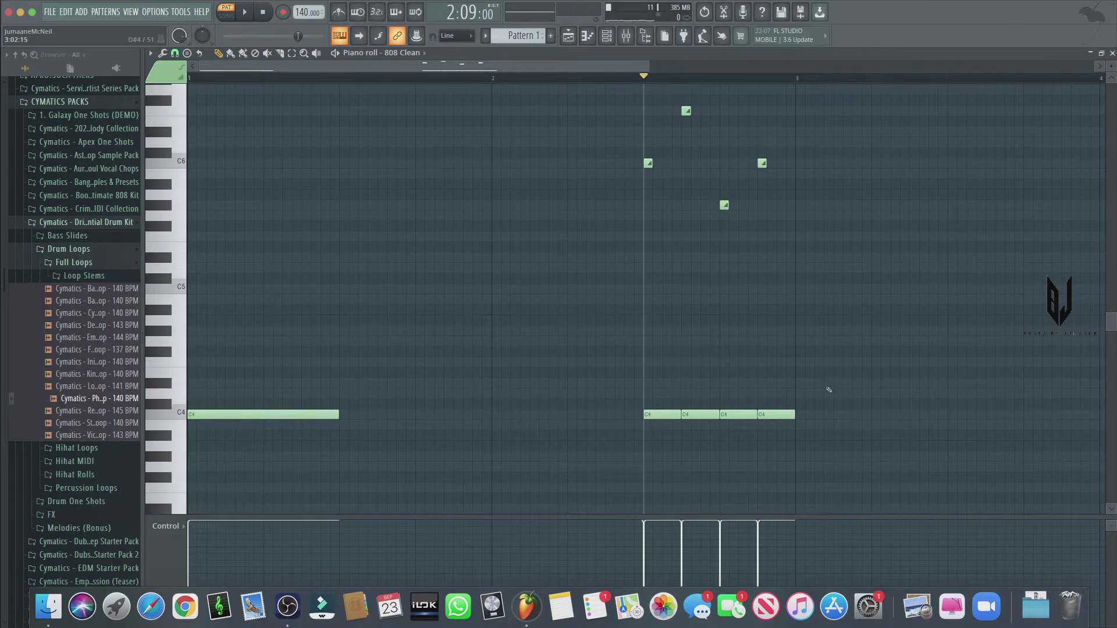
mouse_move(827, 385)
mouse_down()
mouse_move(774, 384)
mouse_move(793, 318)
mouse_move(792, 333)
mouse_up()
key(space)
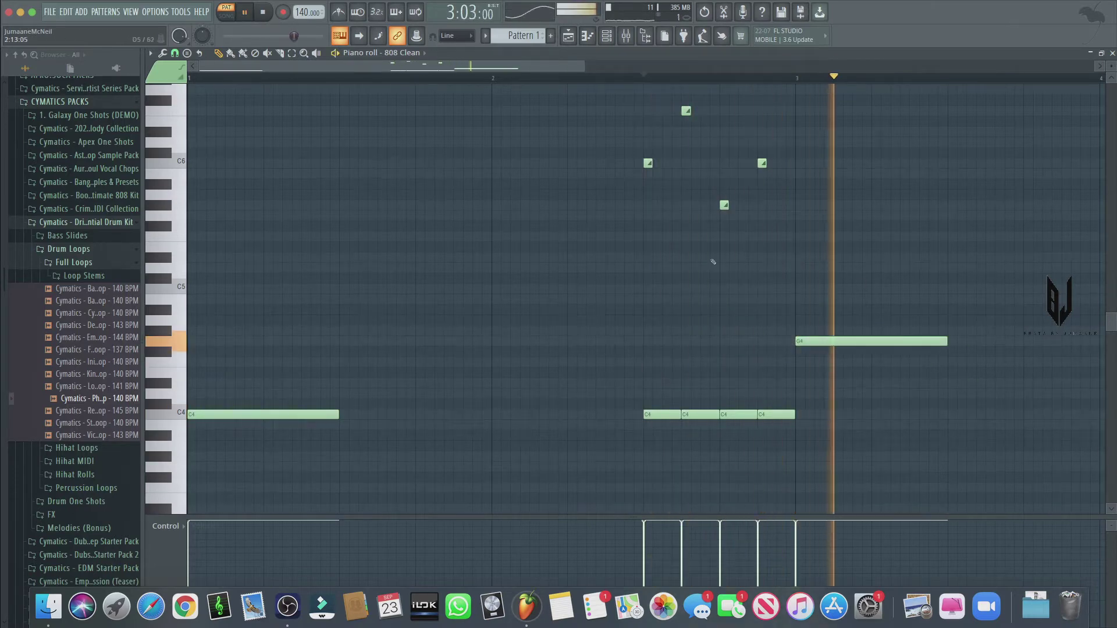
key(space)
key(space)
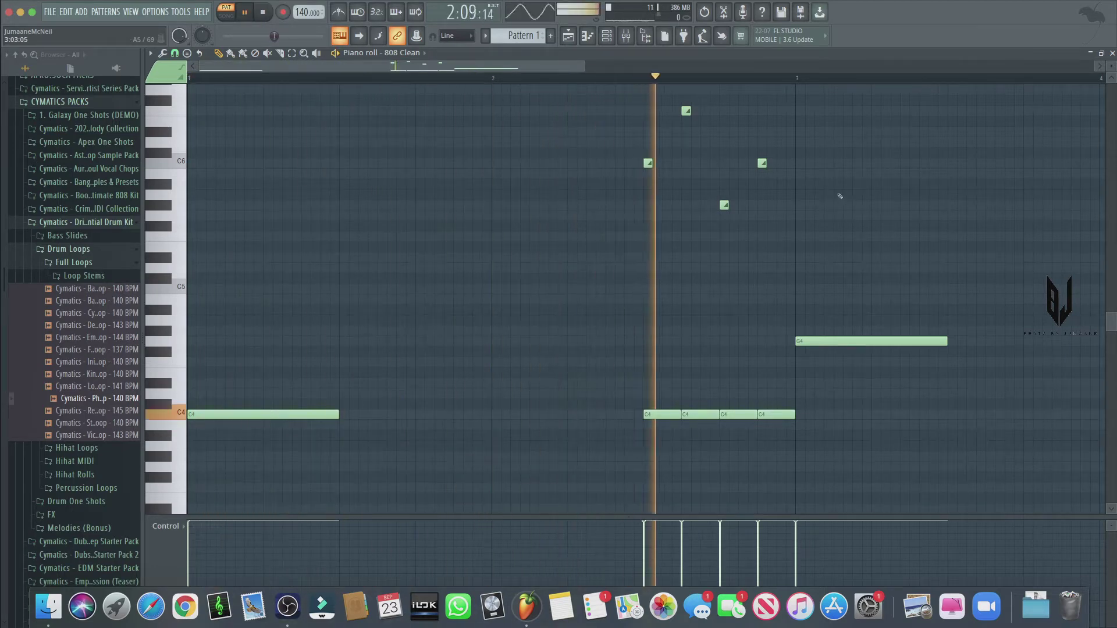
key(space)
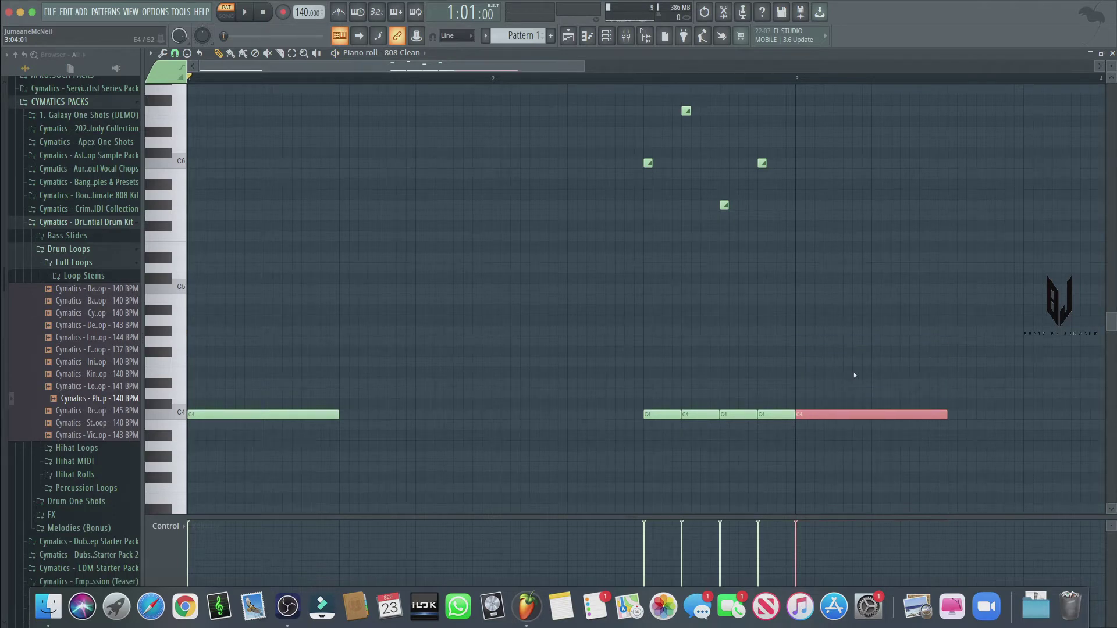
Play the pattern with the drum loop in song mode and extend the Pattern 1 clip in the playlist to bar 5
key(space)
key(space)
click(573, 33)
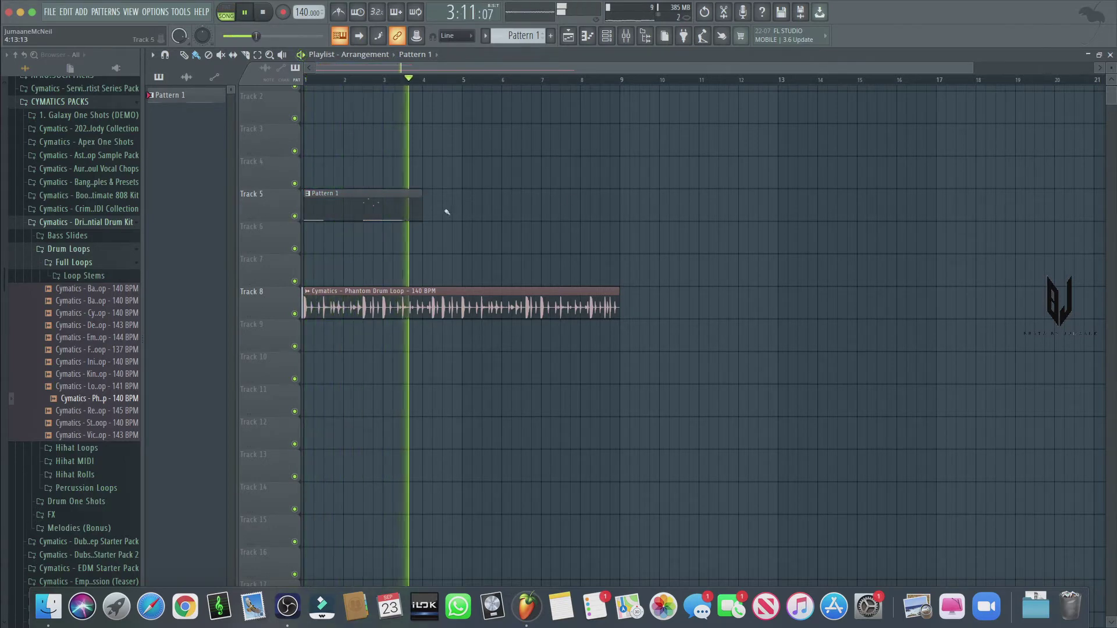
key(space)
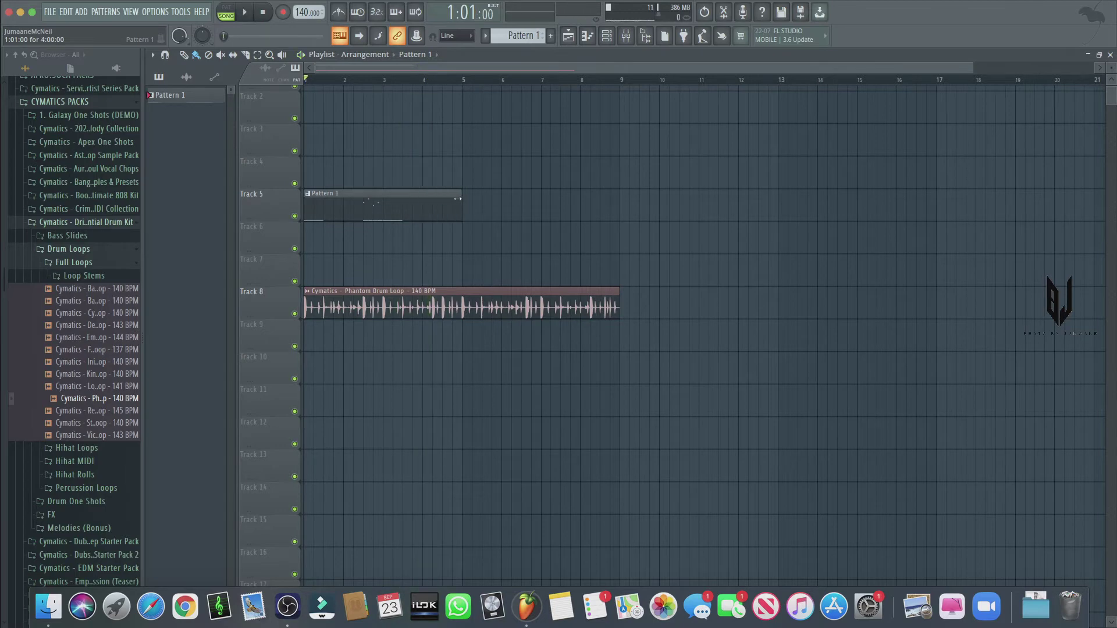
Reopen the 808 Clean piano roll, play the song and add a two-step C4 note at 4:09
double_click(392, 200)
key(space)
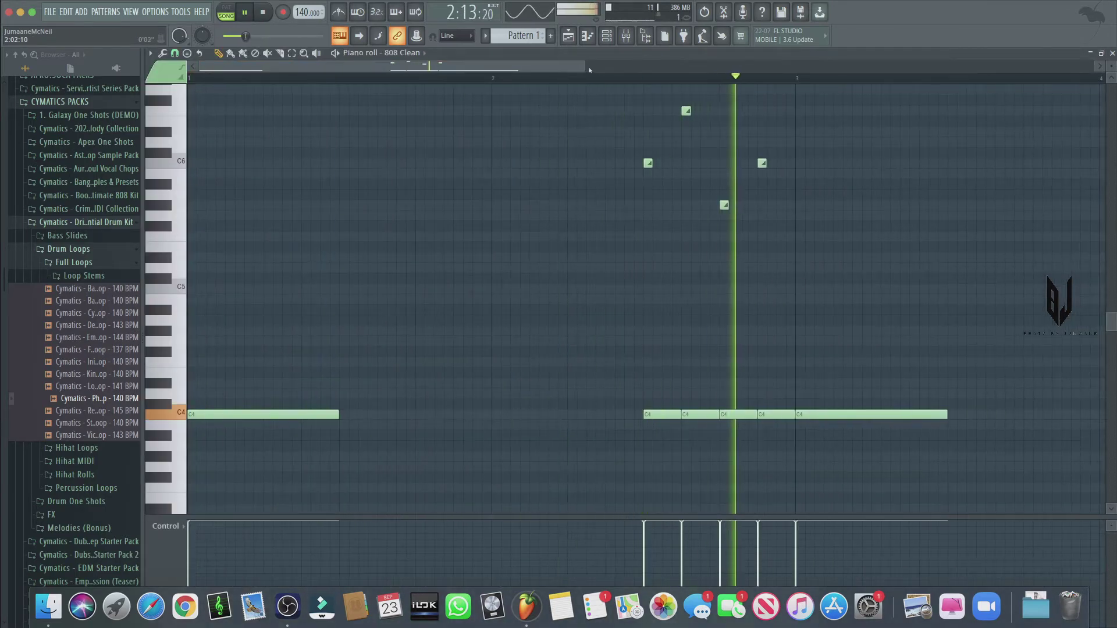
drag(582, 65, 864, 65)
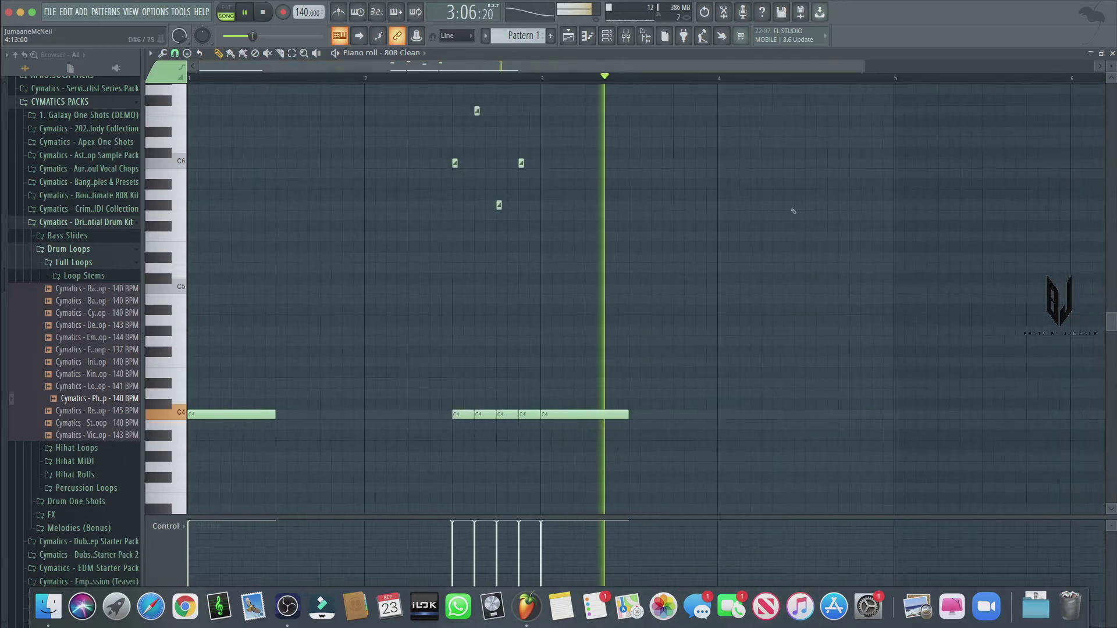
click(807, 418)
key(space)
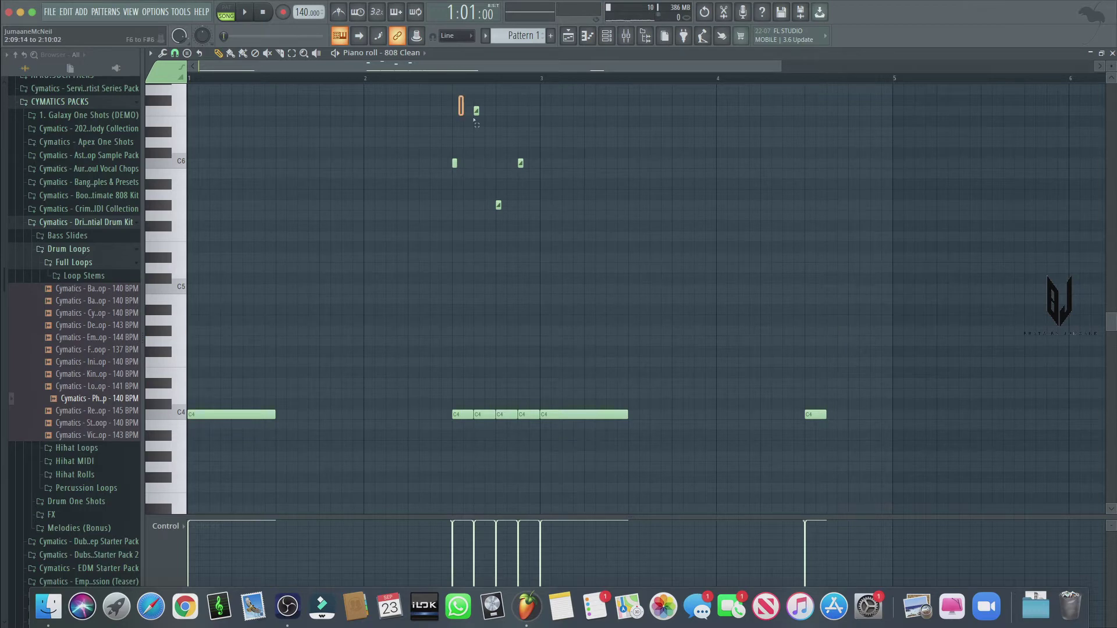
Repeat bar 2's last three slide notes in bar 4 with C4 notes at 4:13 and 4:15, and lengthen the 4:09 note to four steps
drag(474, 121, 531, 223)
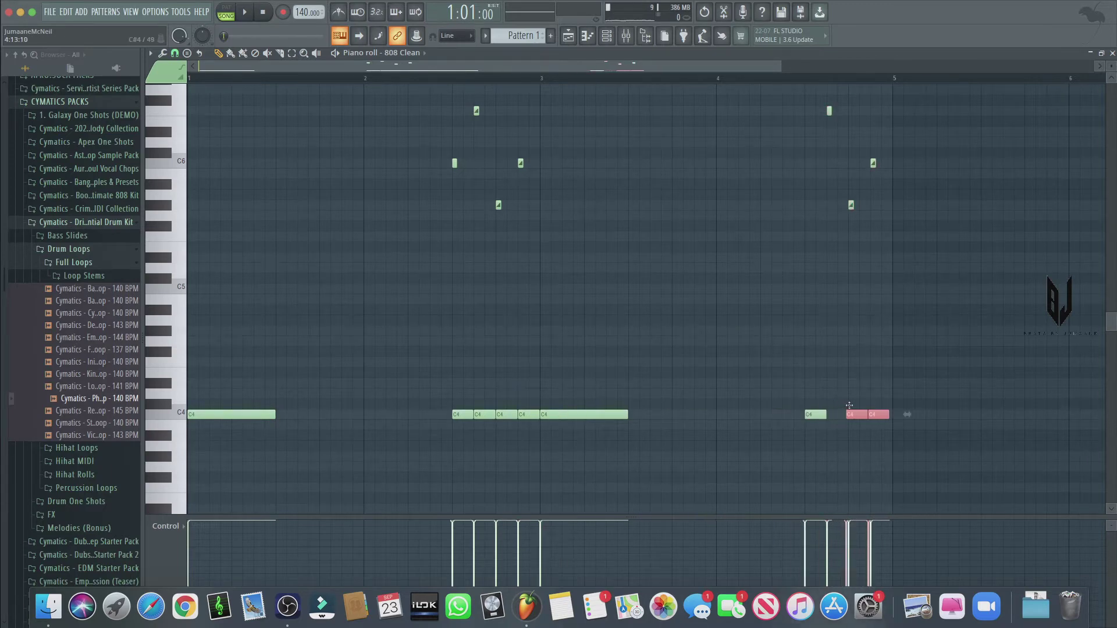
key(space)
click(822, 413)
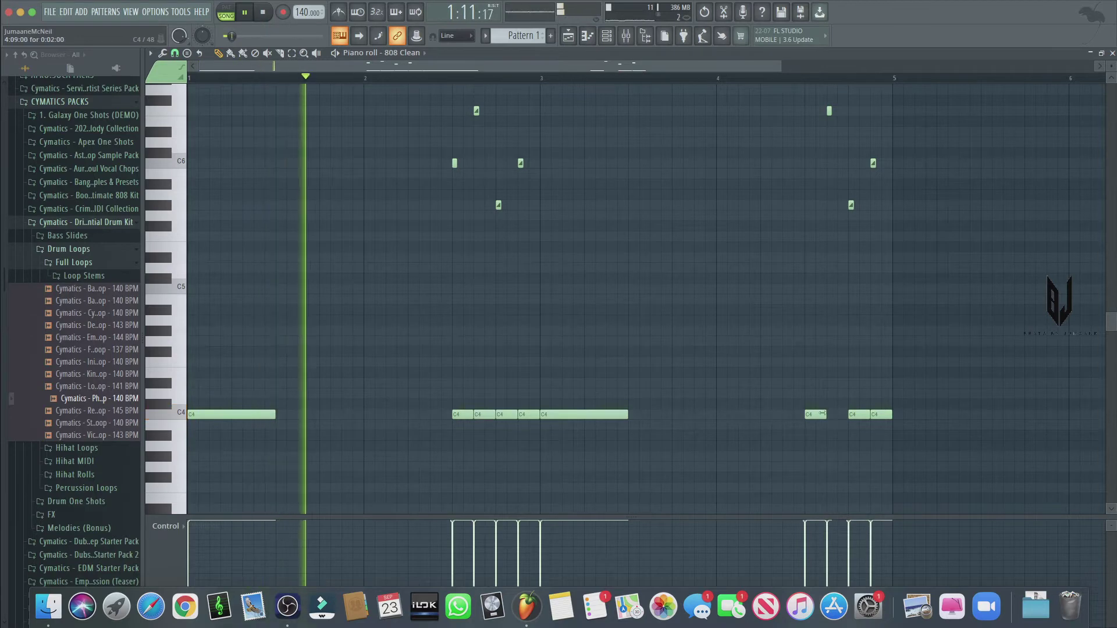
drag(823, 413, 842, 408)
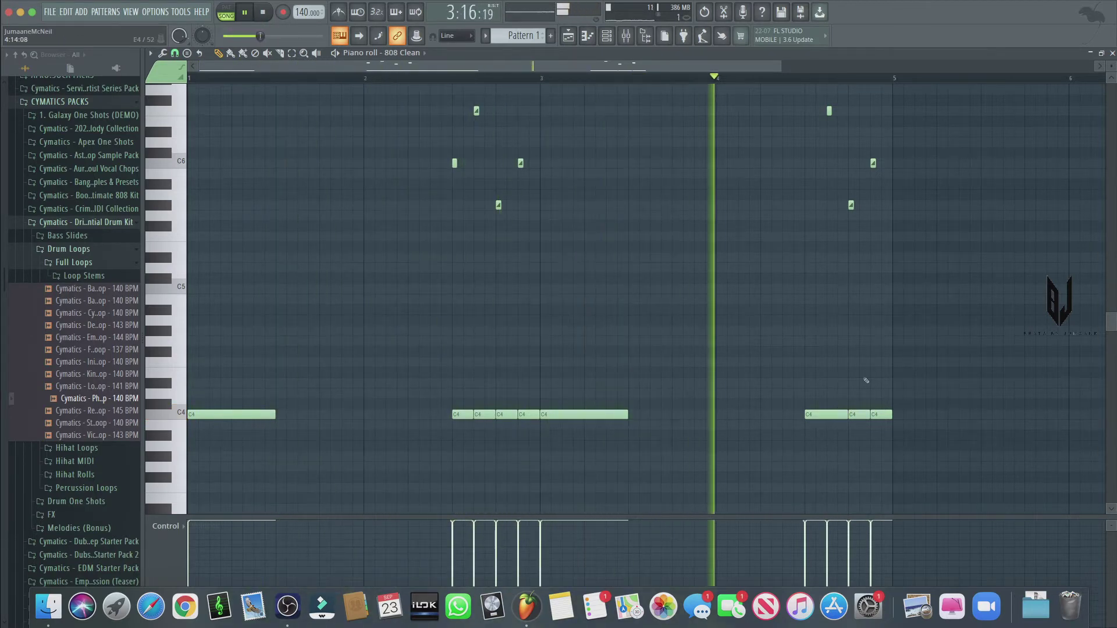
key(space)
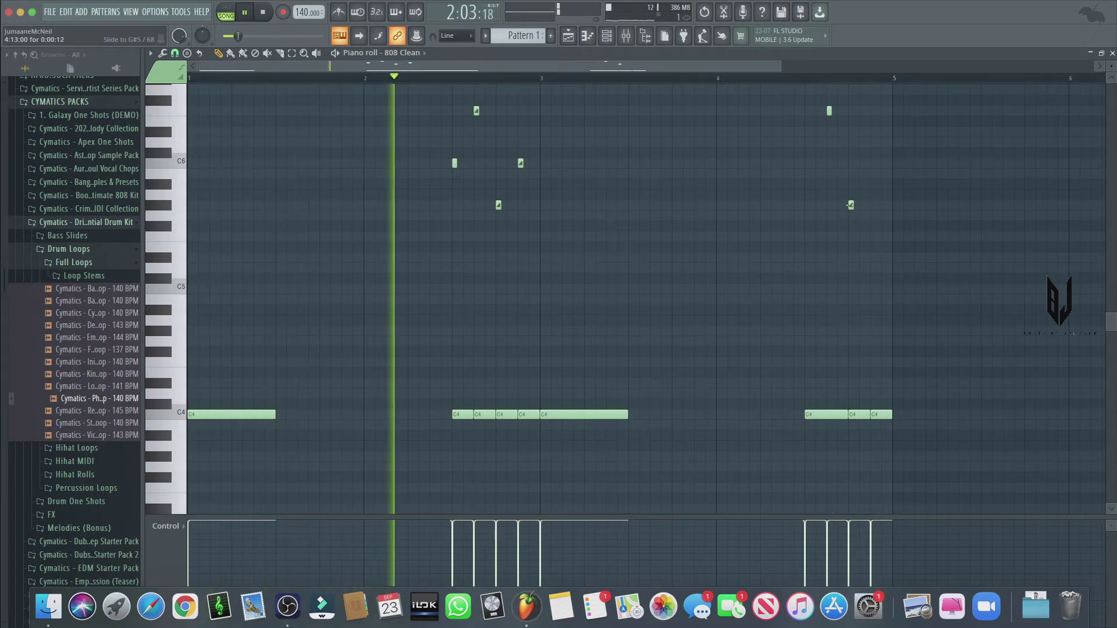
In bar 4, lengthen the G#5 slide to two steps, make the last slide a one-step C5, and put a C4 note back at 4:15
drag(851, 205, 870, 205)
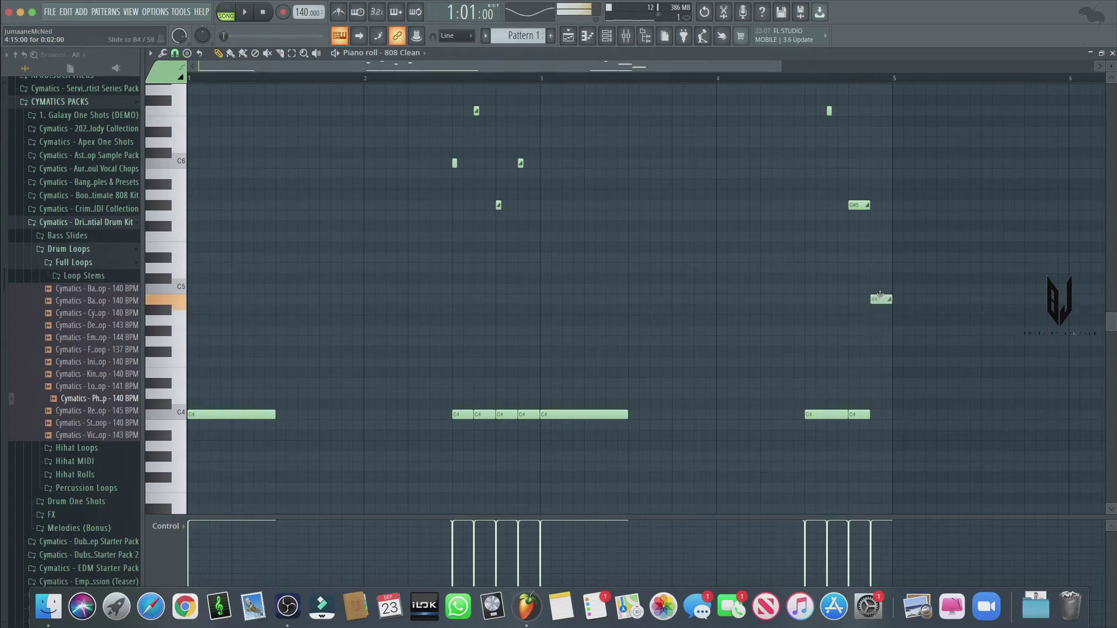
drag(878, 289, 876, 289)
key(space)
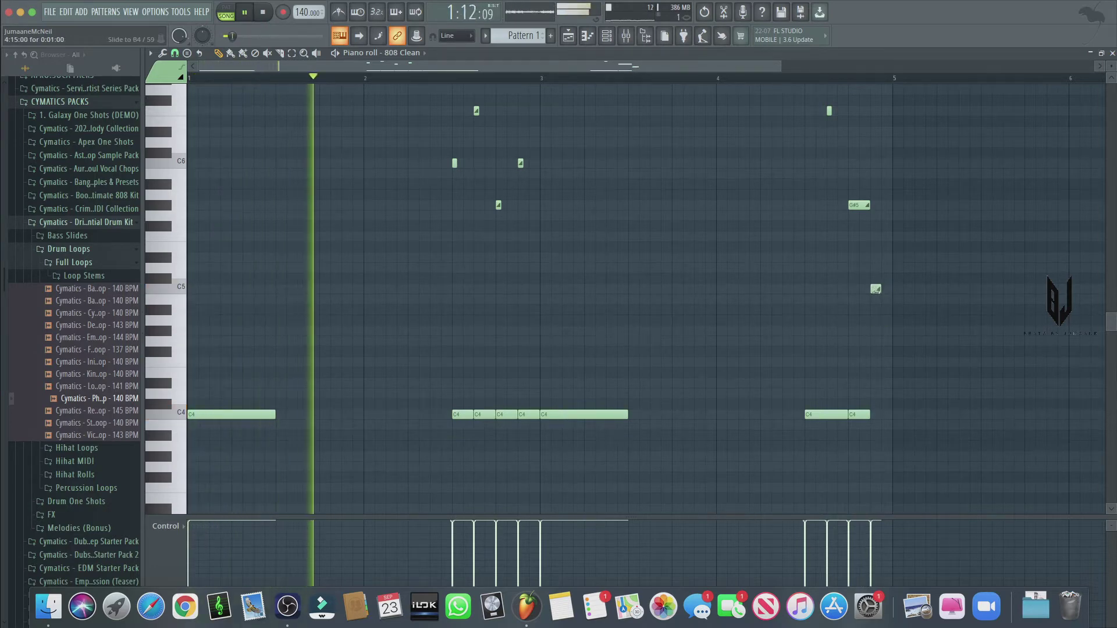
click(879, 415)
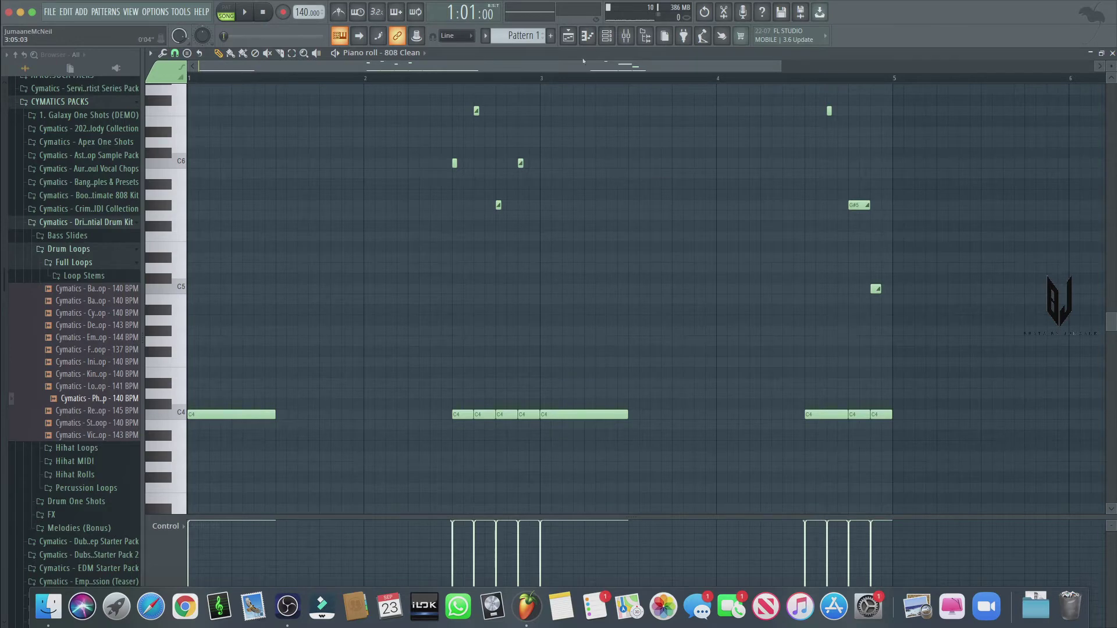
Duplicate the Pattern 1 clip in the playlist to cover bars 5 to 8 above the drum loop
click(573, 41)
super+drag(564, 189, 368, 203)
key(super+b)
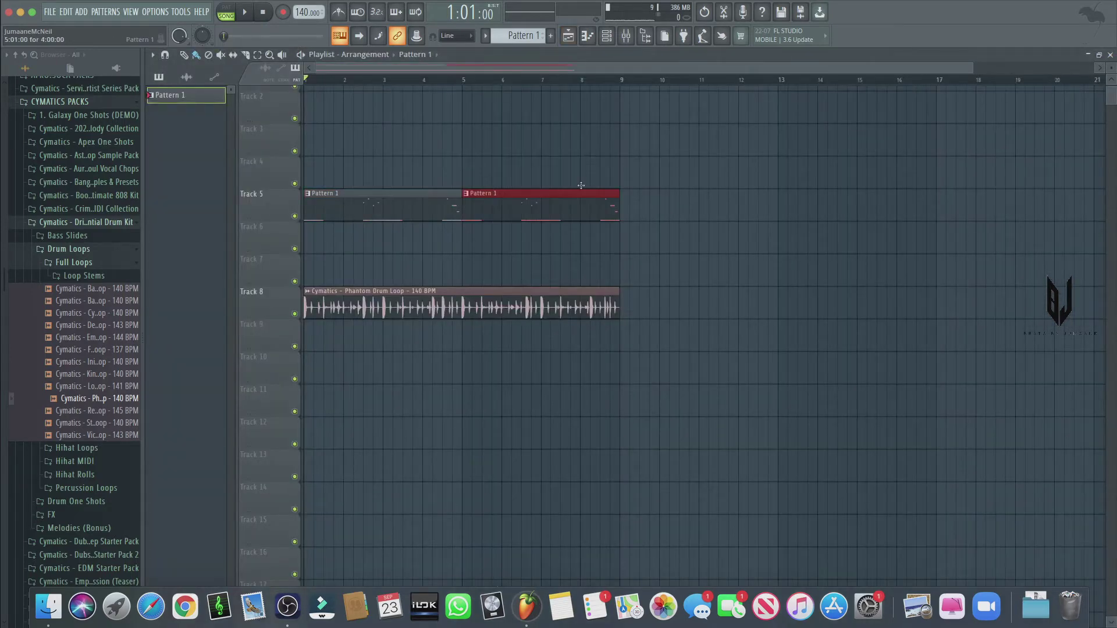
Play the arrangement, then reopen the 808 Clean piano roll, audition Pattern 1 and show its four bars enlarged
key(space)
right_click(732, 185)
key(space)
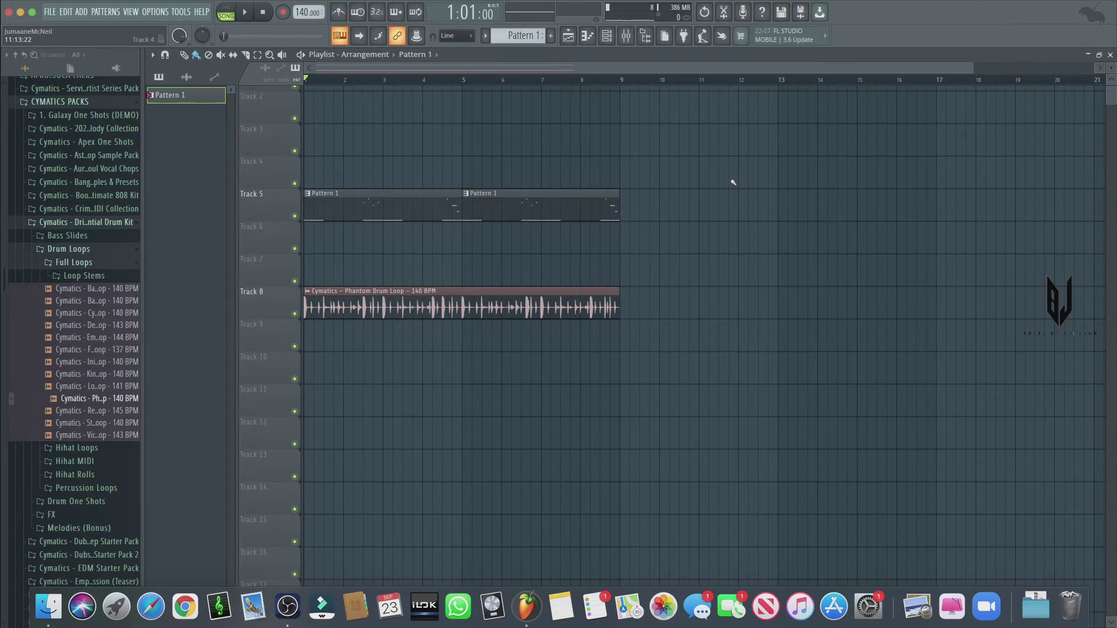
double_click(402, 210)
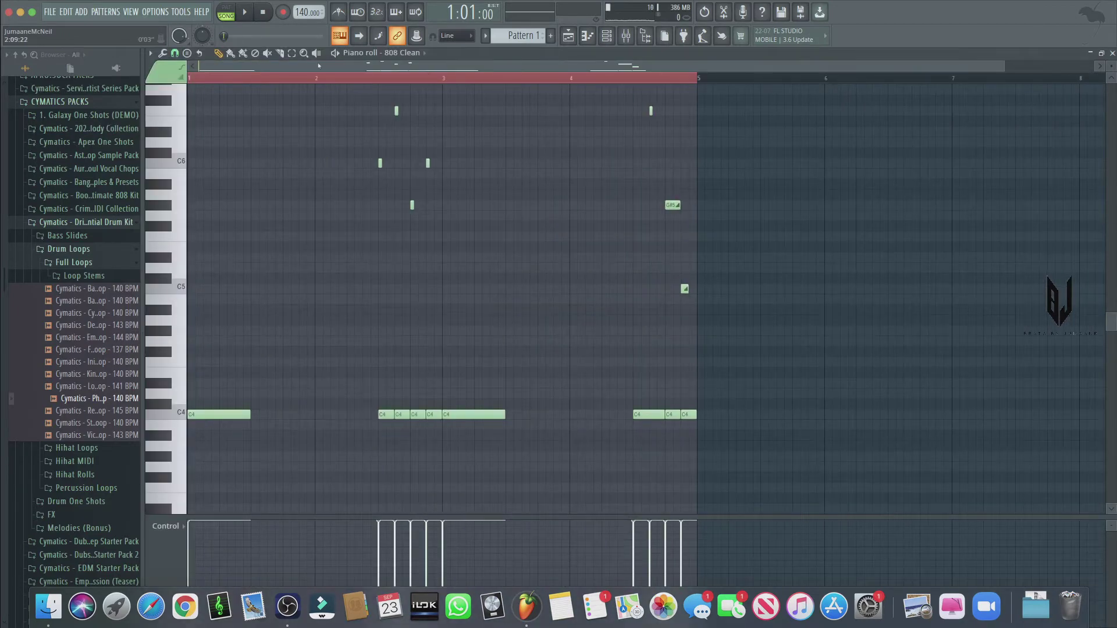
key(space)
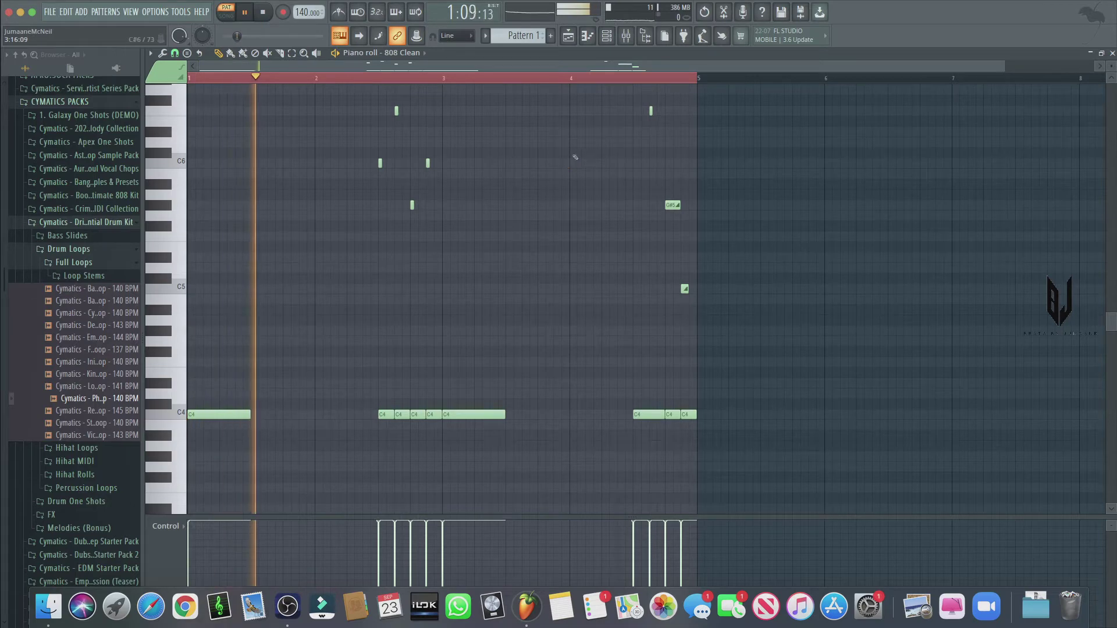
key(F5)
click(588, 36)
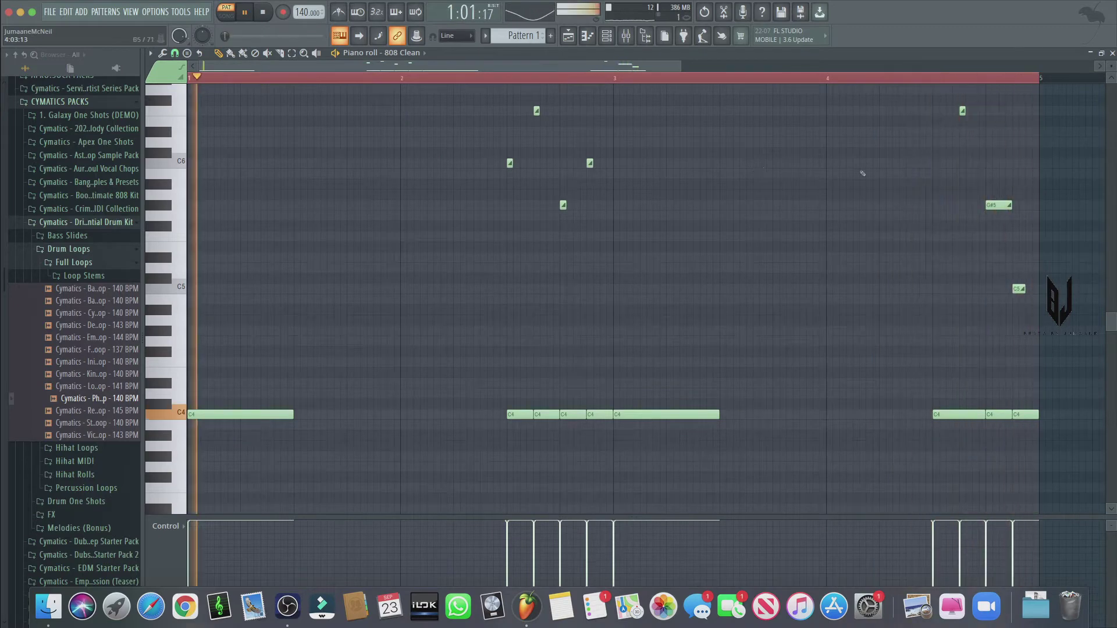
key(space)
Look over the 808 Clean instrument's presets and open the drum kit's Drum One Shots 808s folder in the browser
click(605, 36)
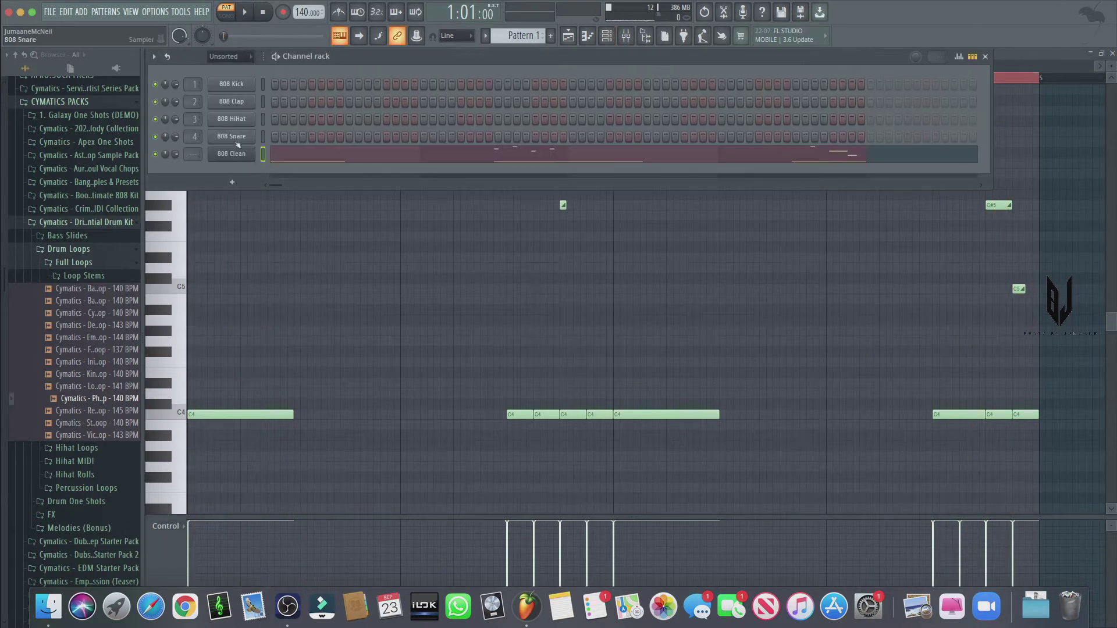
click(231, 154)
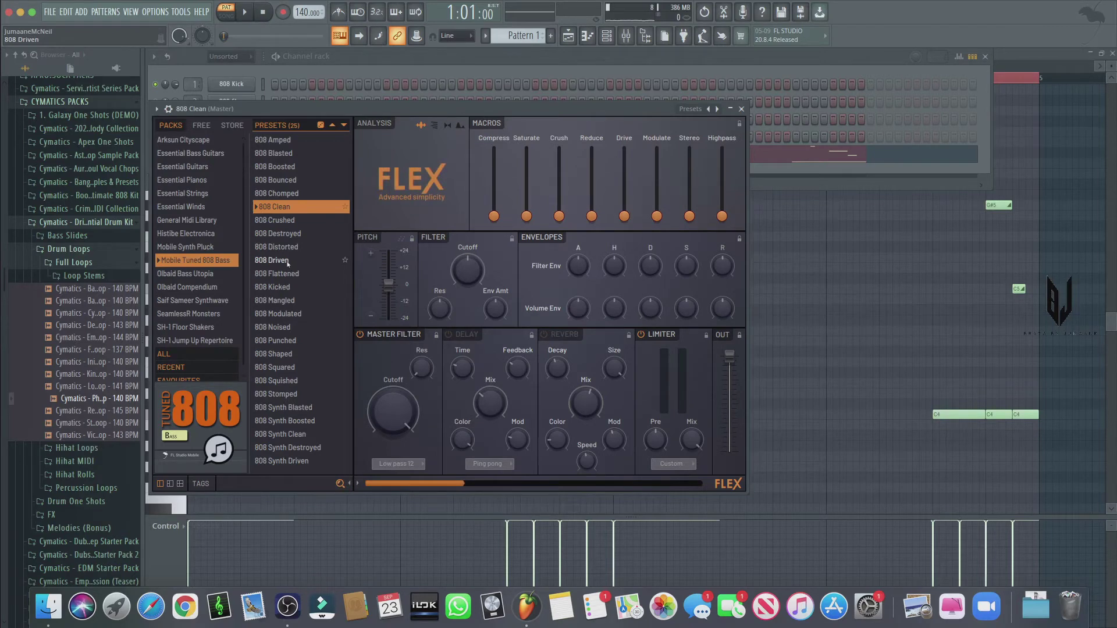
click(94, 274)
click(94, 264)
click(93, 252)
click(93, 265)
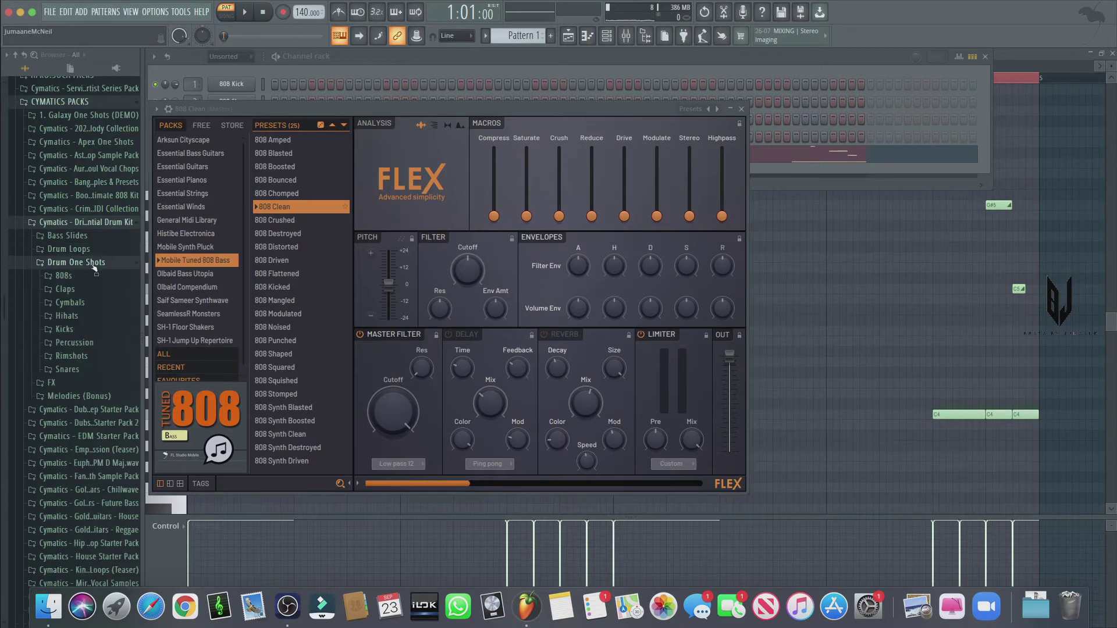
click(92, 276)
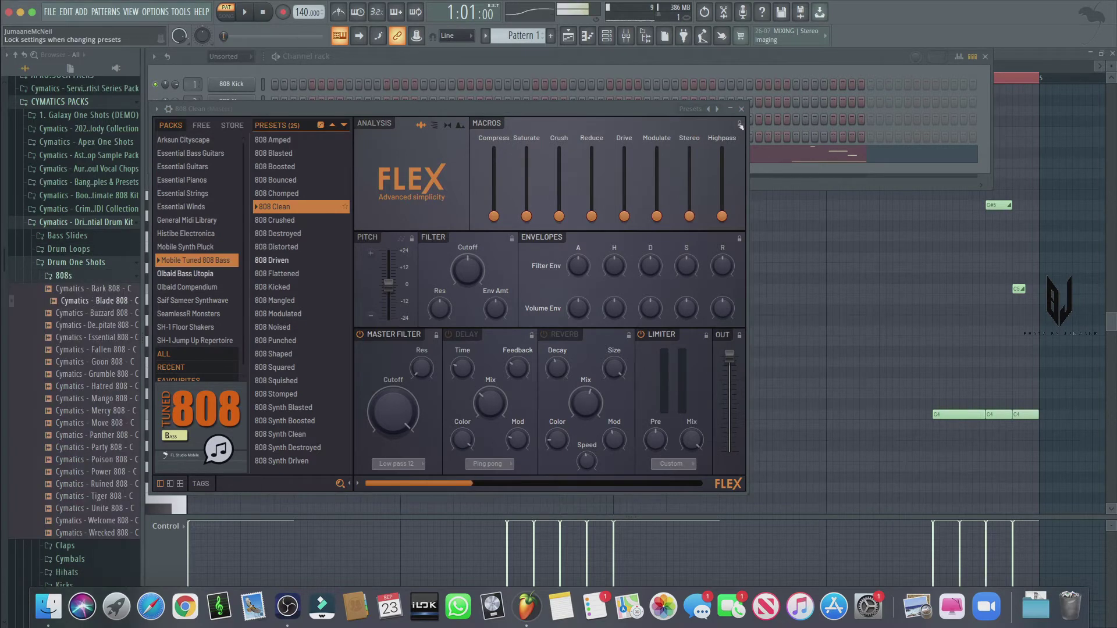
click(741, 109)
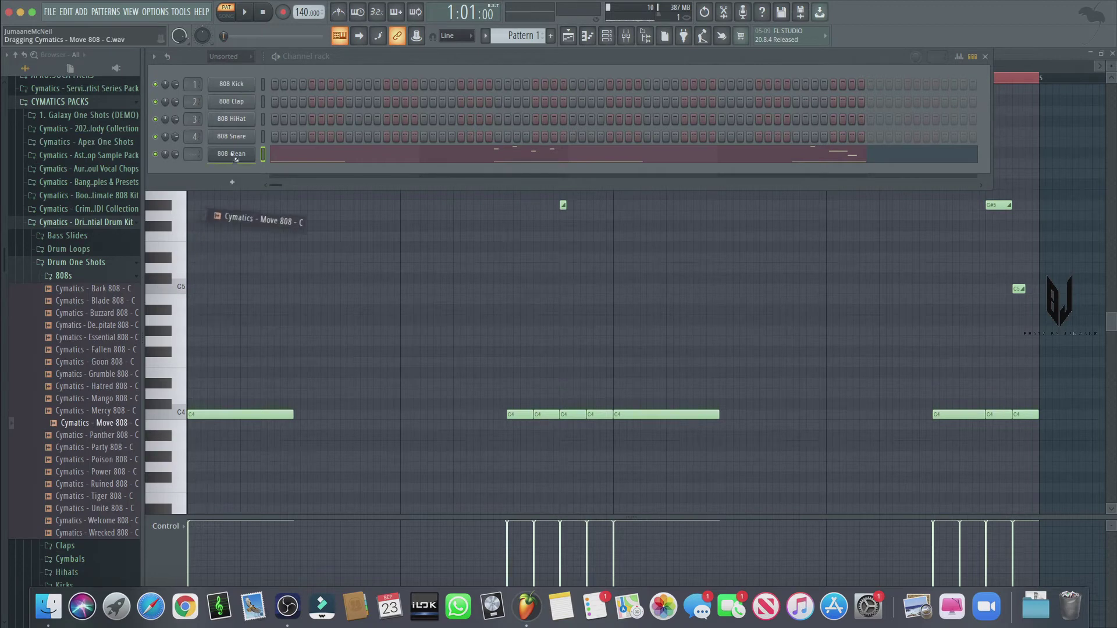
Replace the 808 Kick channel's sound with Cymatics - Move 808 - C and copy the 808 Clean notes into it
click(237, 84)
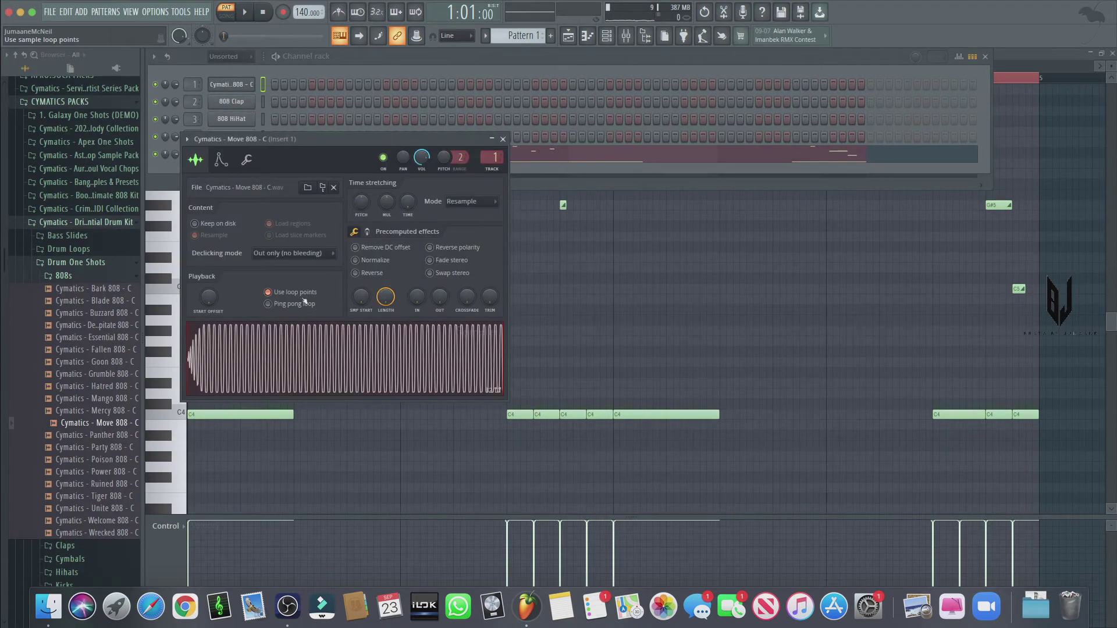
click(503, 139)
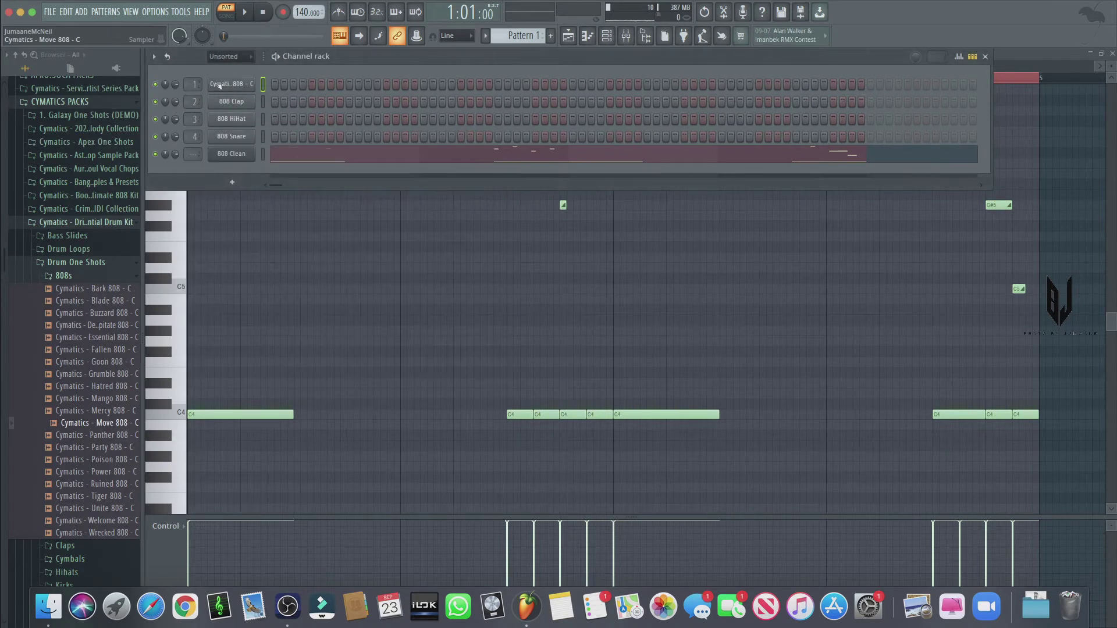
right_click(220, 85)
click(275, 165)
key(super+v)
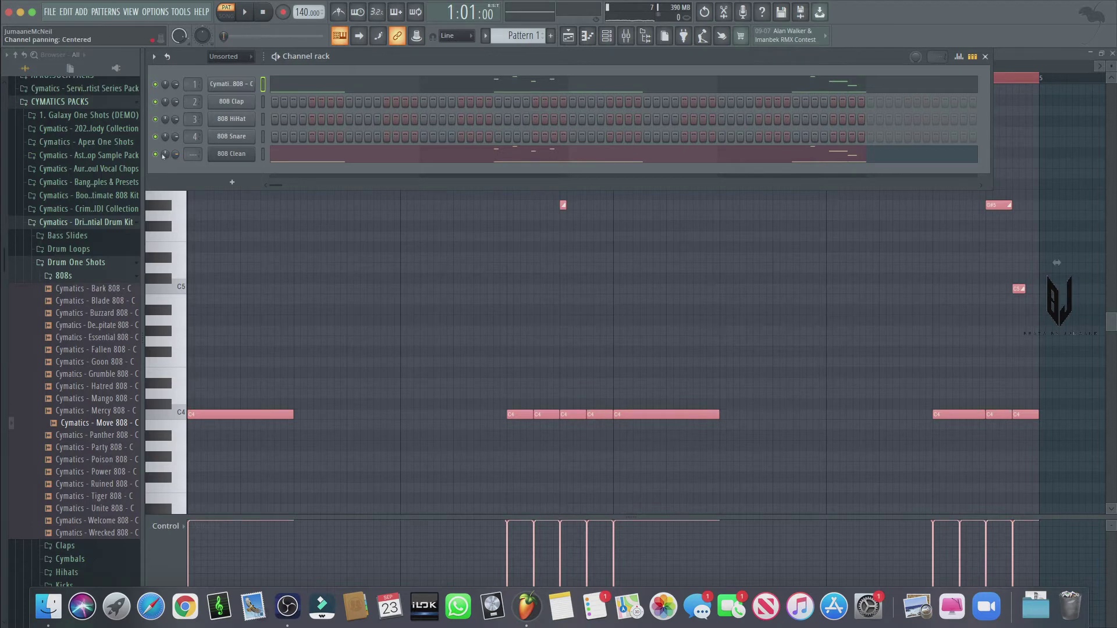
Mute 808 Clean and raise all Move 808 notes one octave, so the base notes sit on C5, while auditioning the pattern
key(space)
click(317, 88)
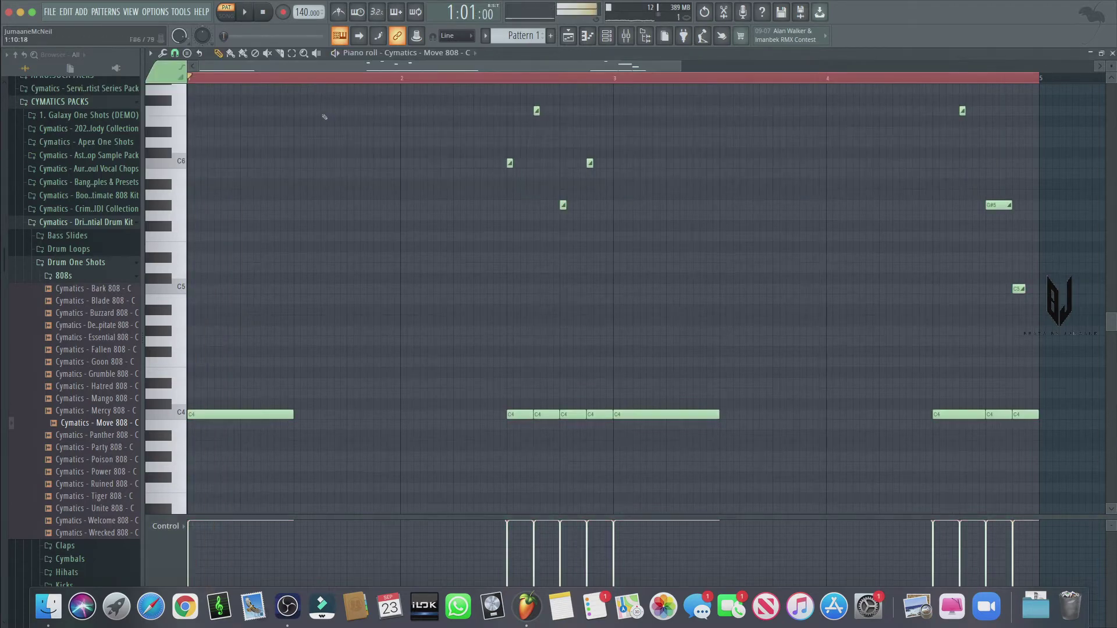
key(ctrl+Up)
key(space)
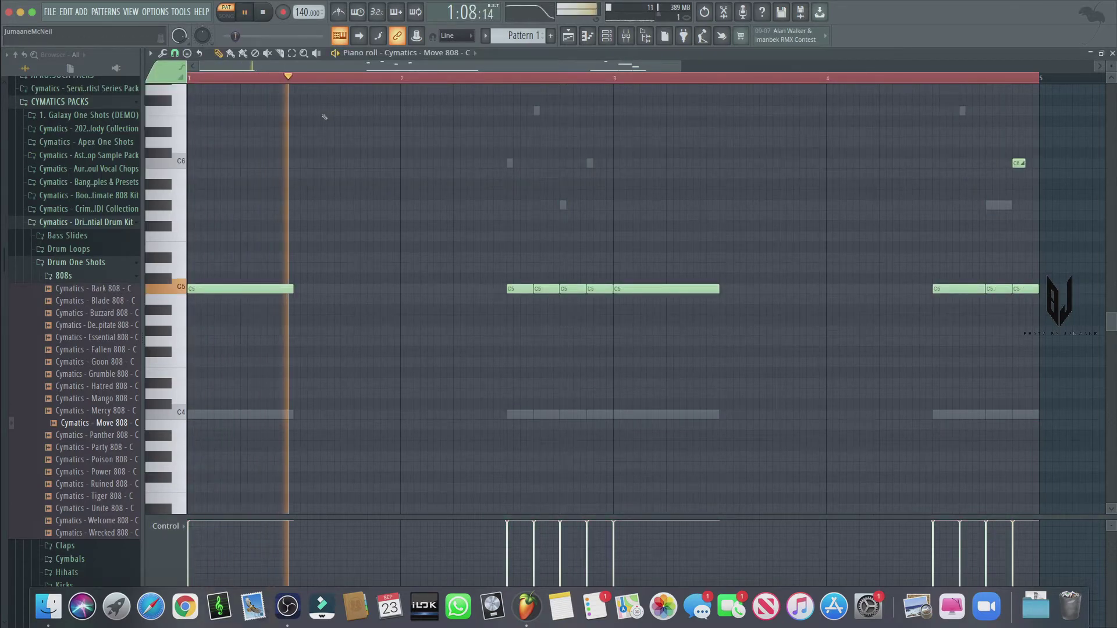
scroll(325, 117, up, 3)
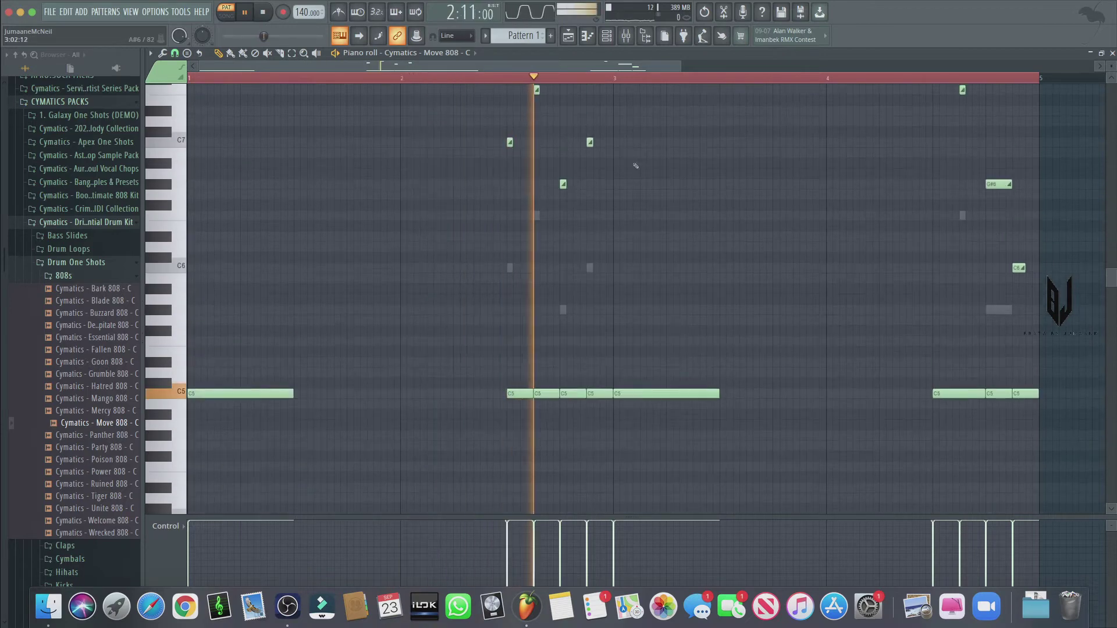
Stop playback and turn off Use loop points in the Move 808 sampler settings
key(space)
click(608, 36)
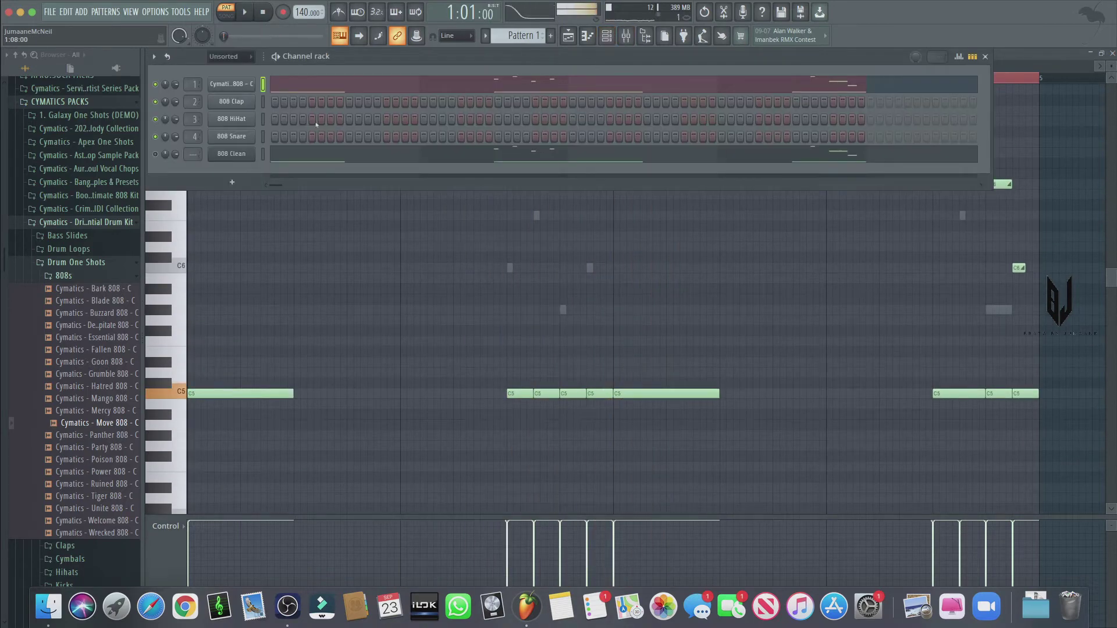
click(235, 91)
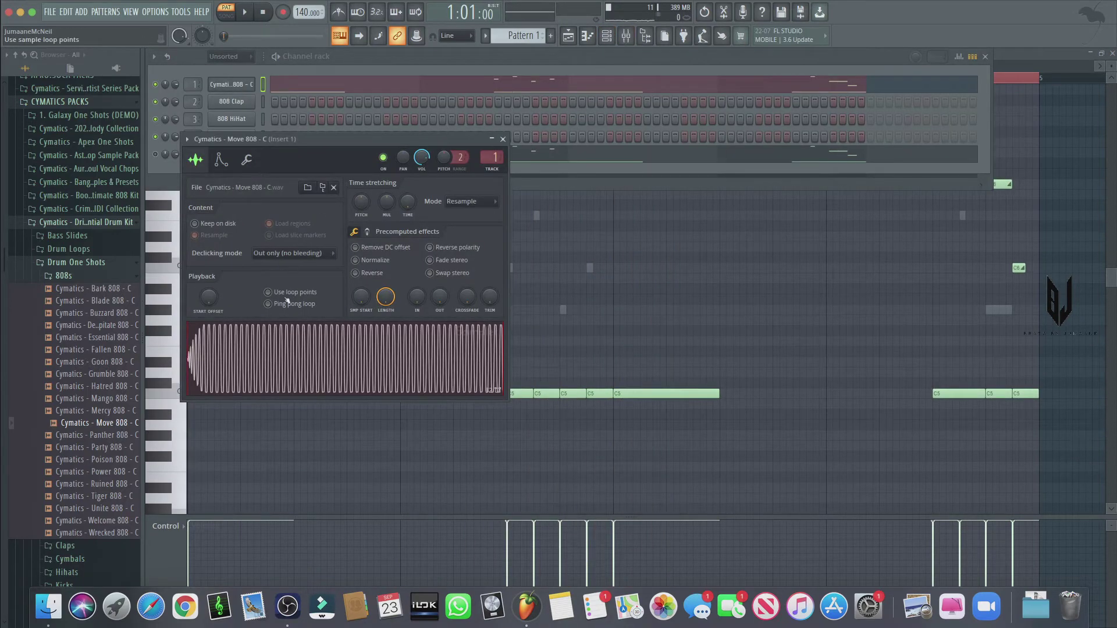
click(503, 139)
key(Escape)
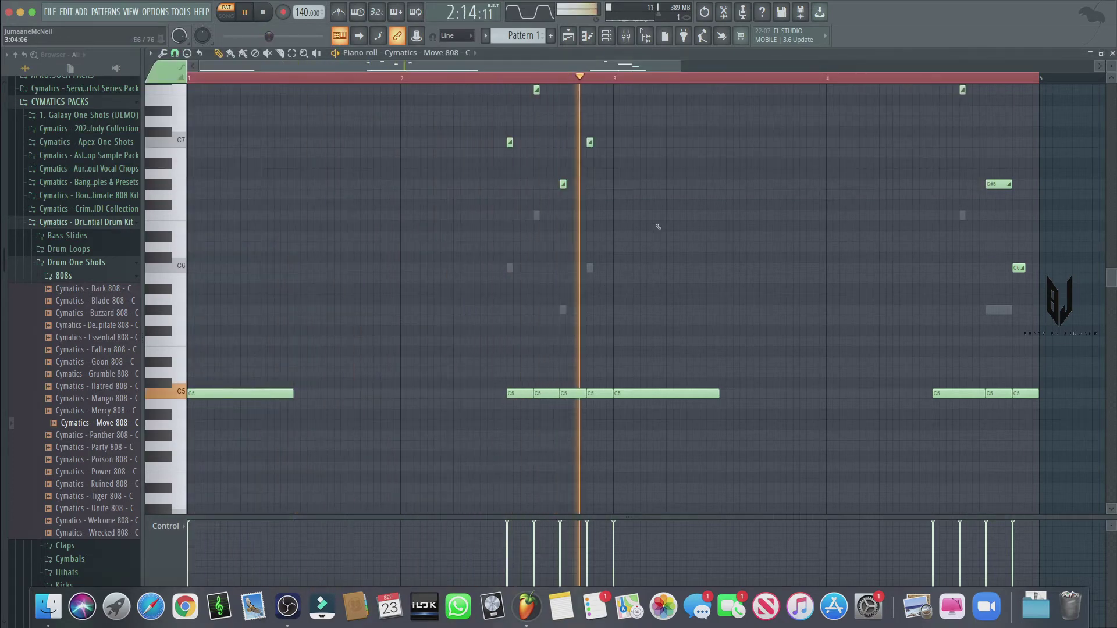
Lower the four slide notes in bar 2 of the Move 808 part by one octave and audition the pattern
scroll(655, 221, up, 3)
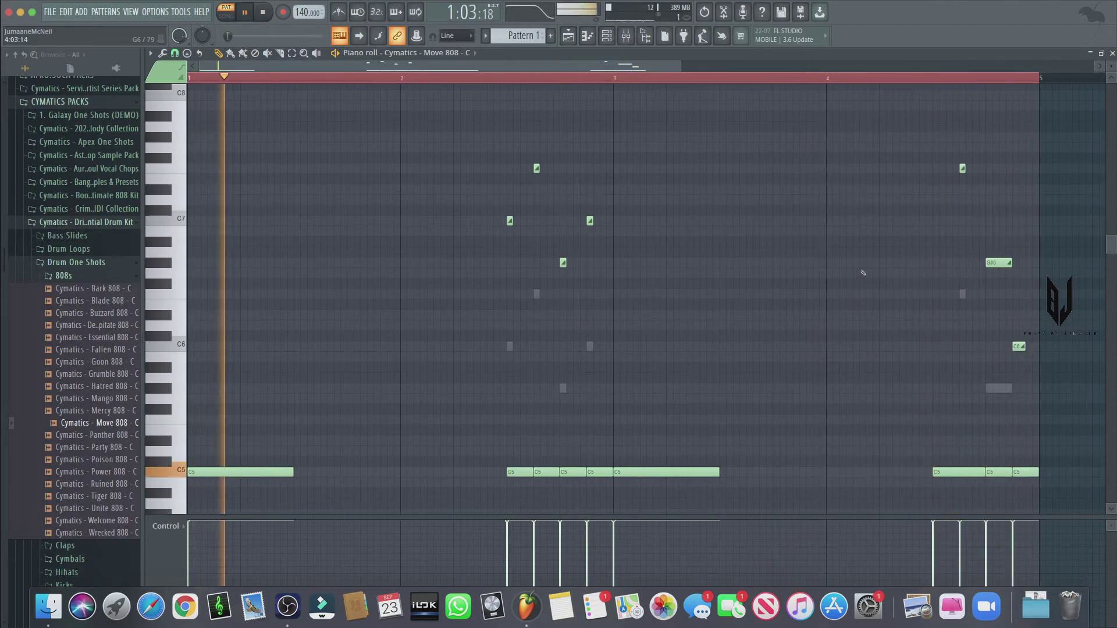
key(space)
drag(624, 138, 474, 270)
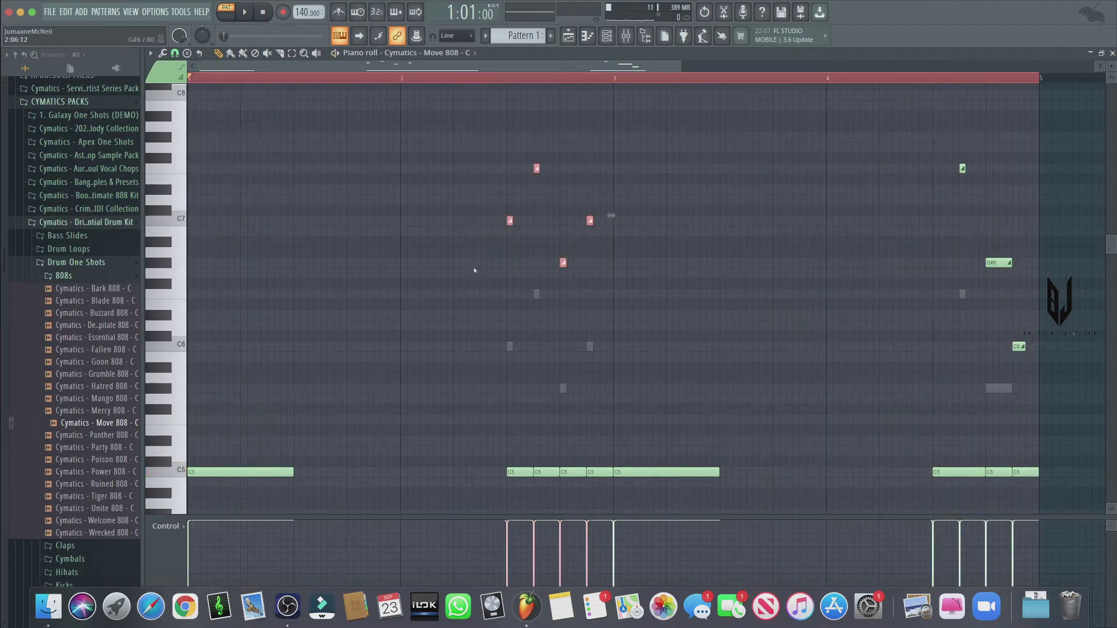
key(space)
key(ctrl+Down)
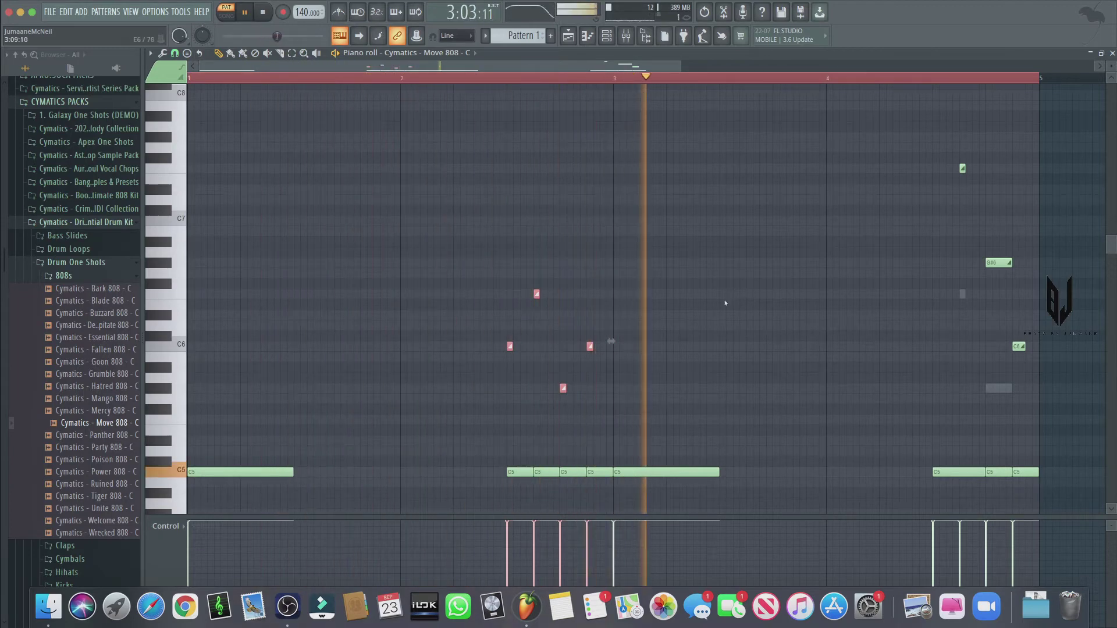
drag(1011, 154, 945, 189)
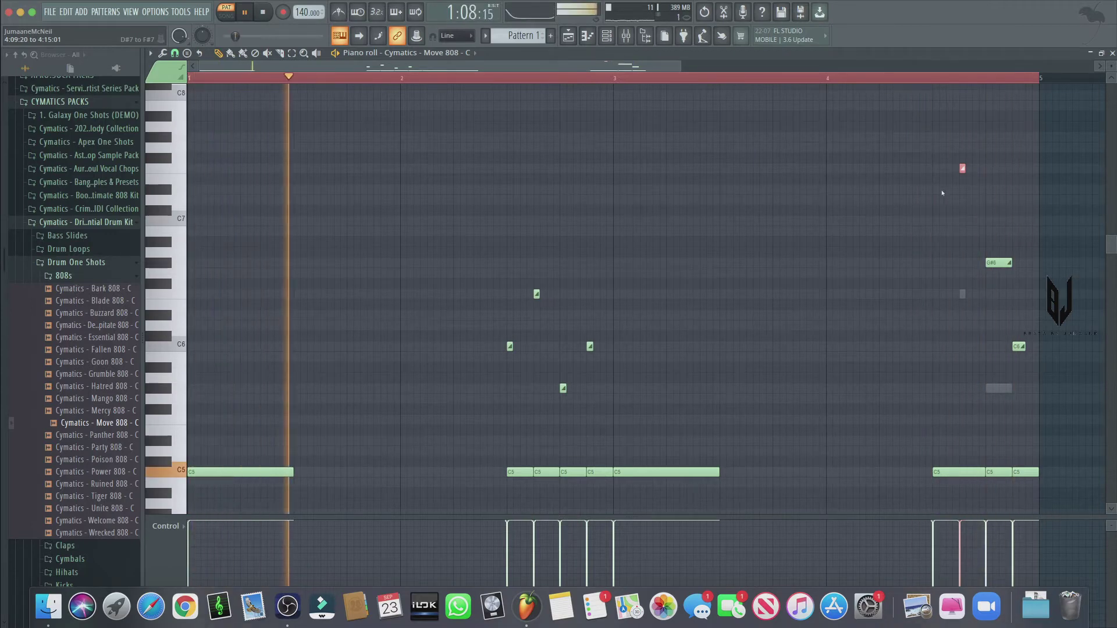
Swap the Move 808 sample for Cymatics - Poison 808 - C and audition the pattern with it
key(F6)
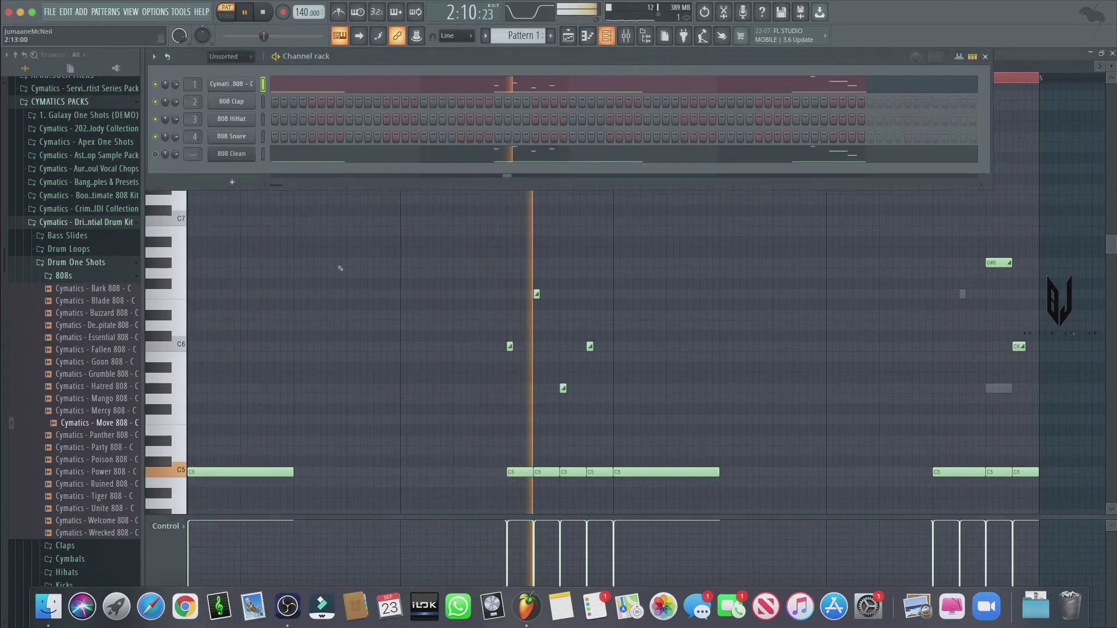
key(space)
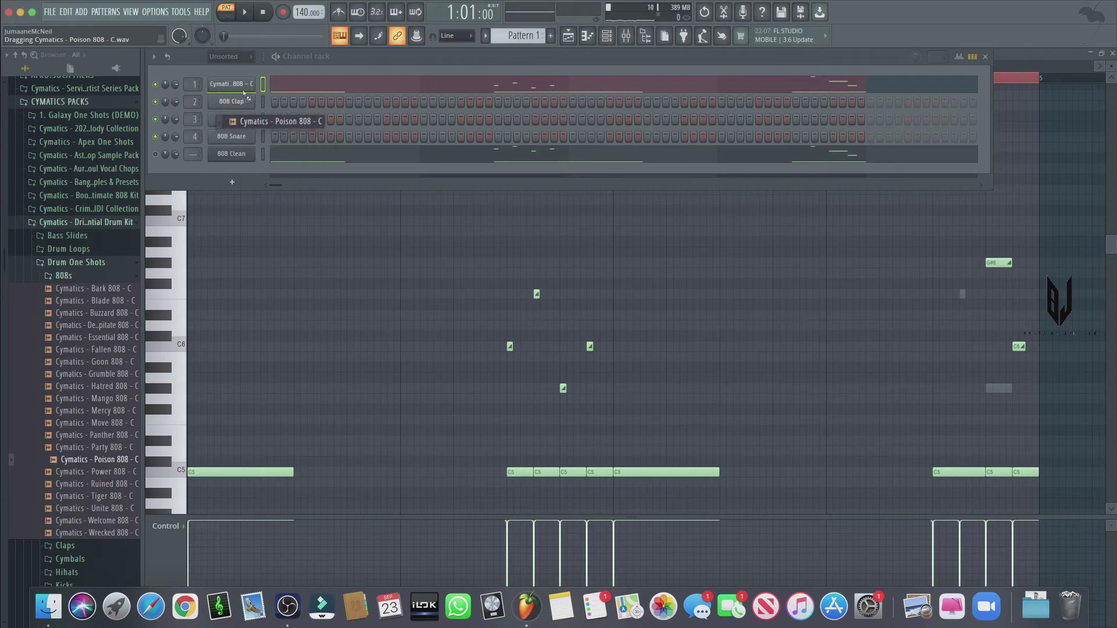
drag(244, 90, 244, 91)
key(space)
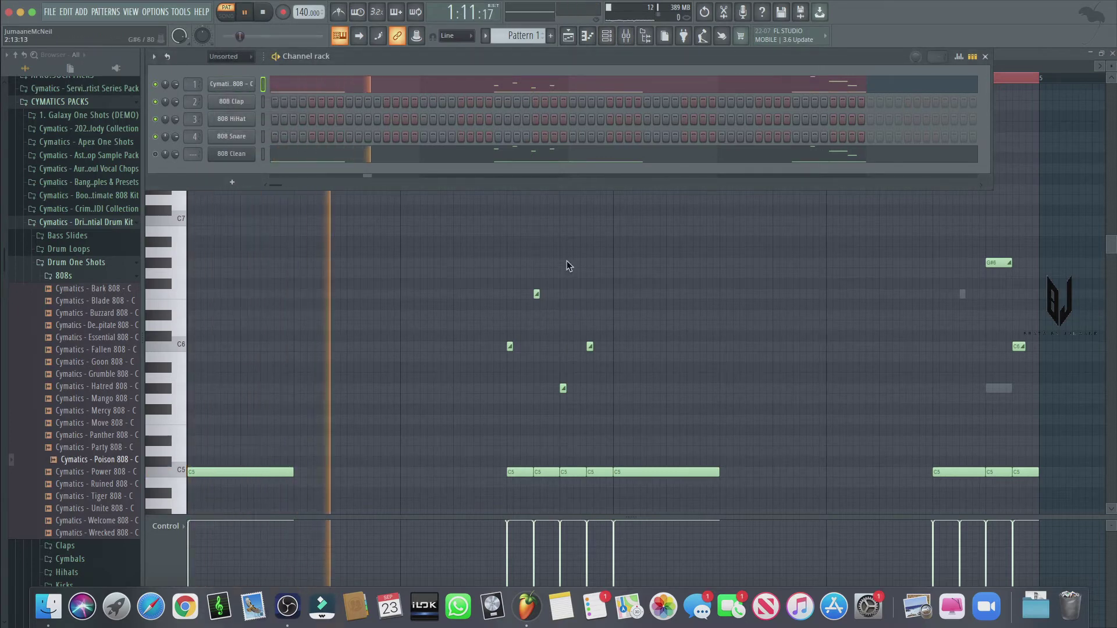
key(F6)
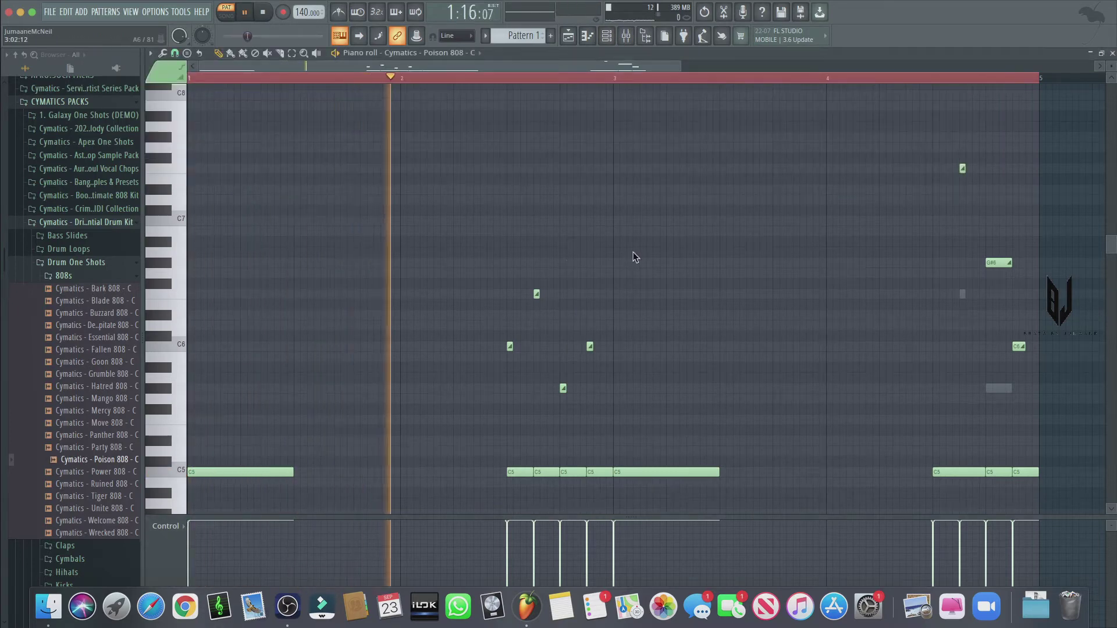
Load Cymatics - Bark 808 - C into the first channel and audition the pattern
click(610, 37)
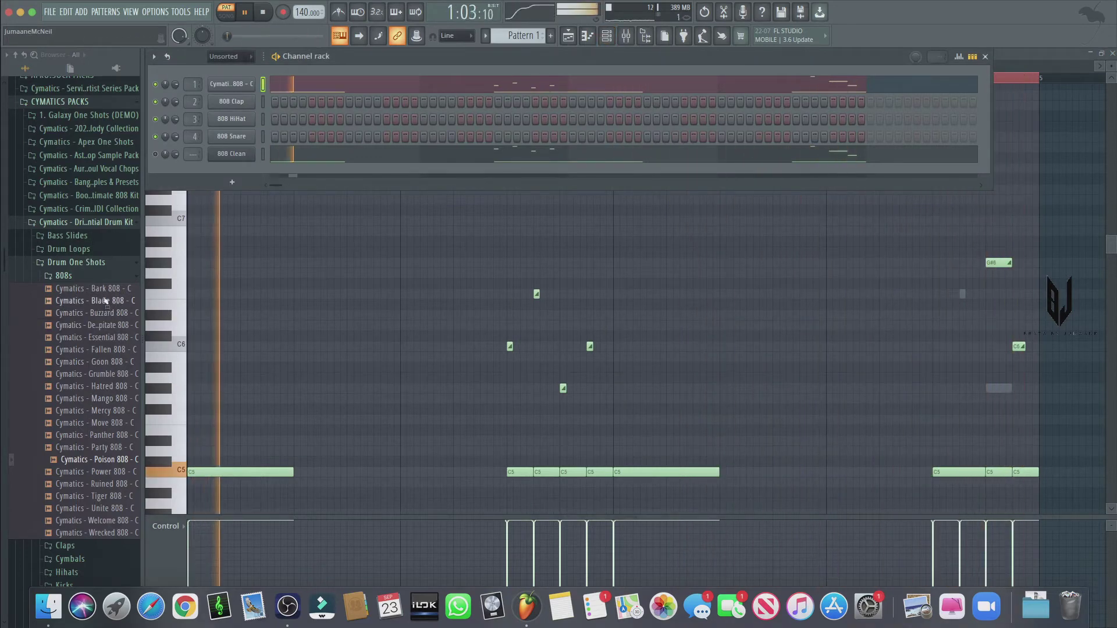
key(space)
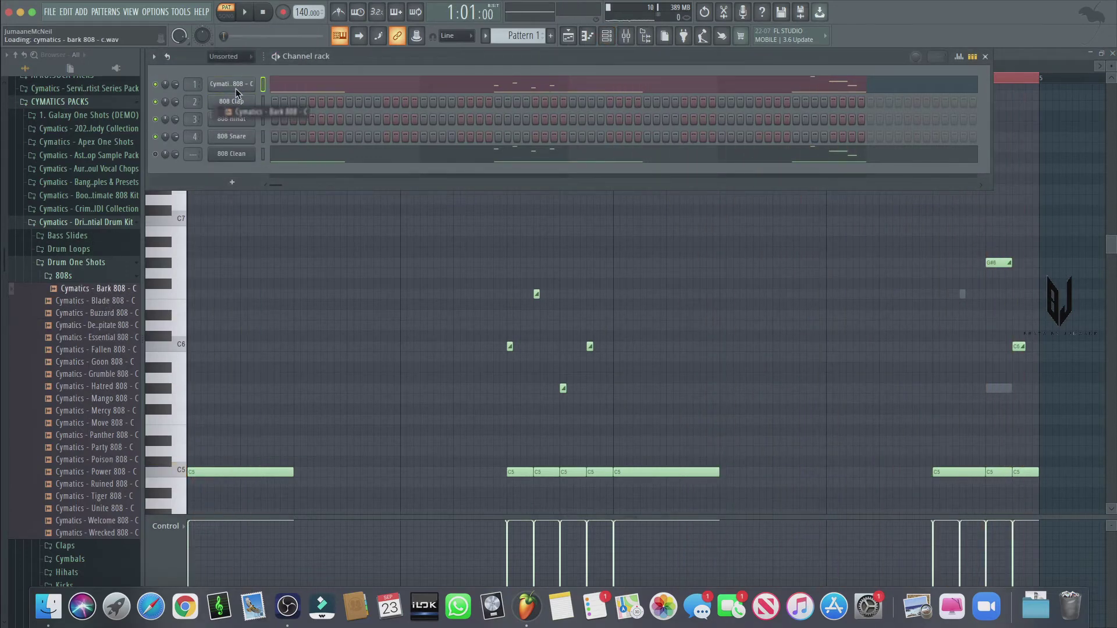
key(space)
Play the playlist arrangement in song mode and delete the second Pattern 1 clip at bar 5
click(567, 37)
key(space)
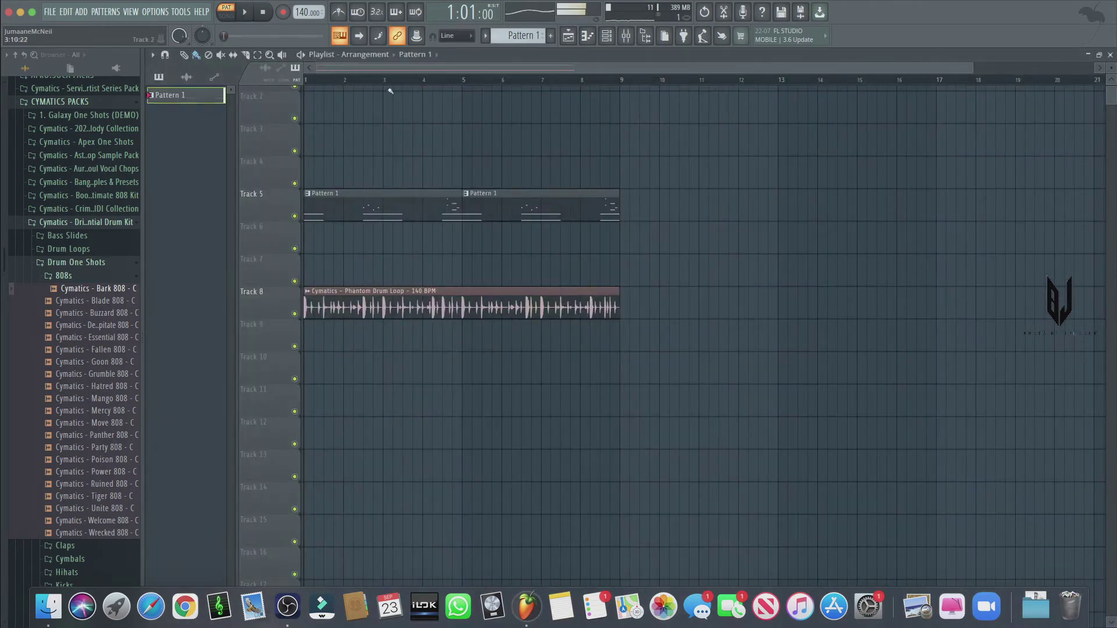
click(302, 55)
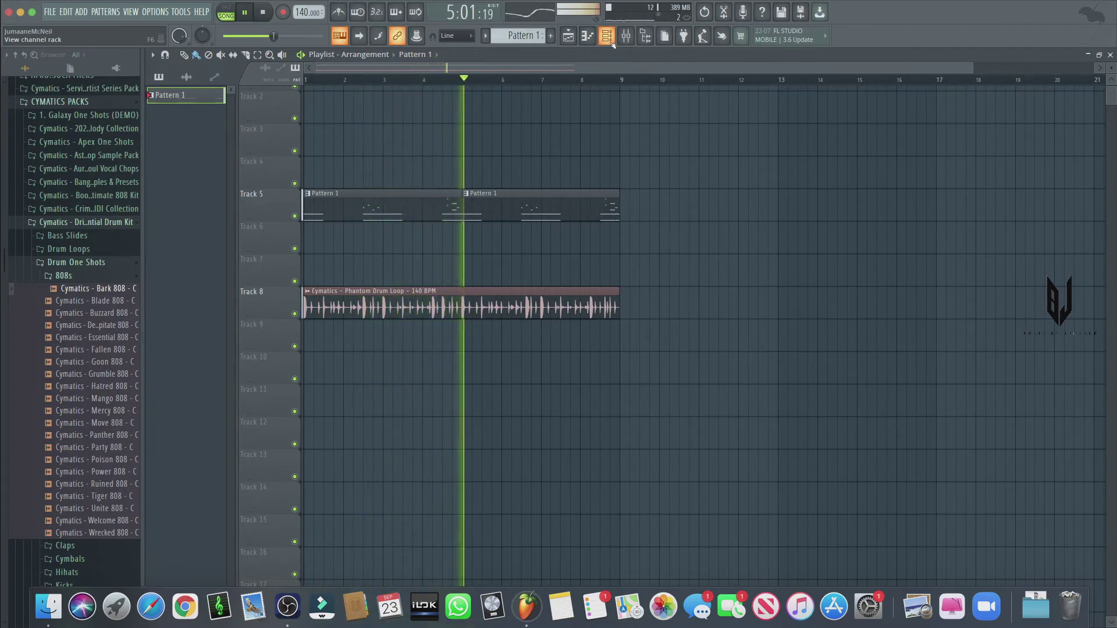
right_click(495, 199)
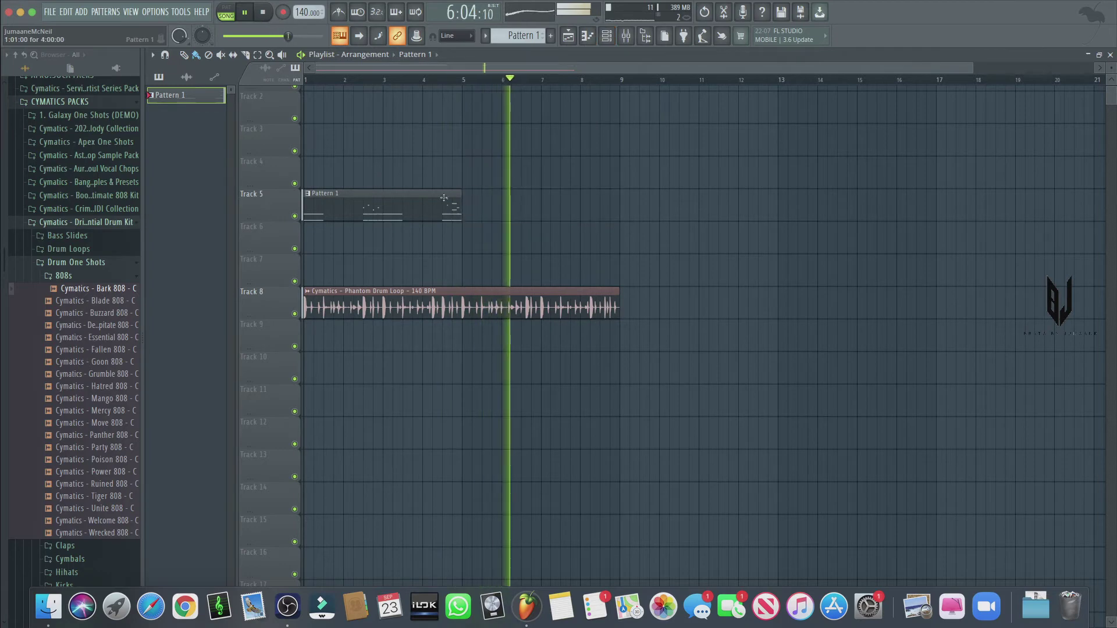
key(space)
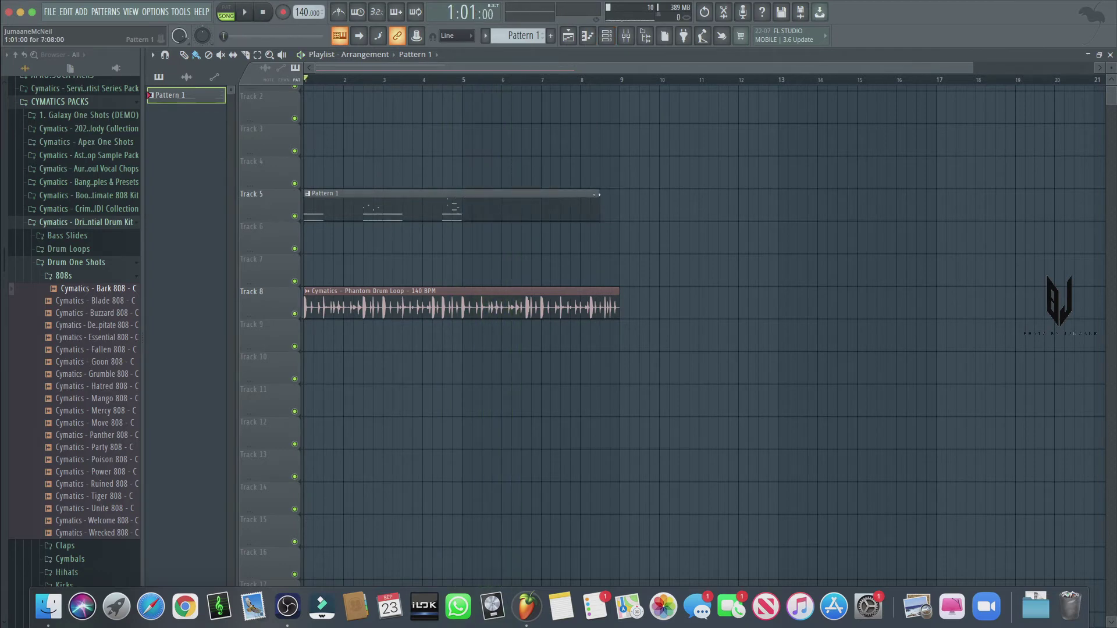
Extend the remaining Pattern 1 clip to bar 9 and duplicate the Bark 808 notes from bars 1–4 into bars 5–8
double_click(562, 198)
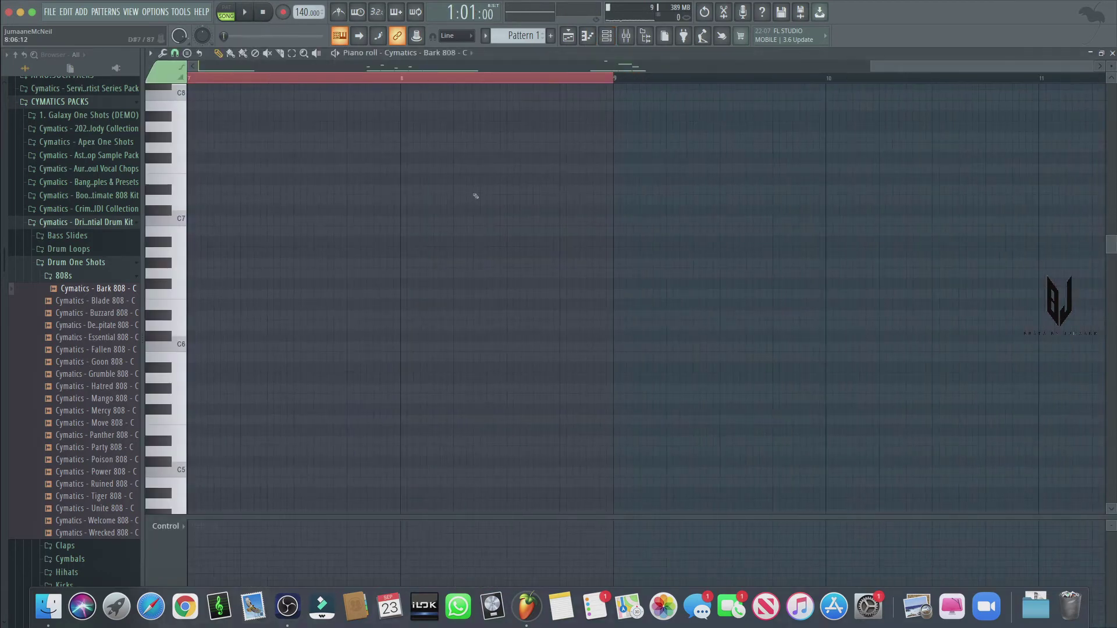
click(616, 86)
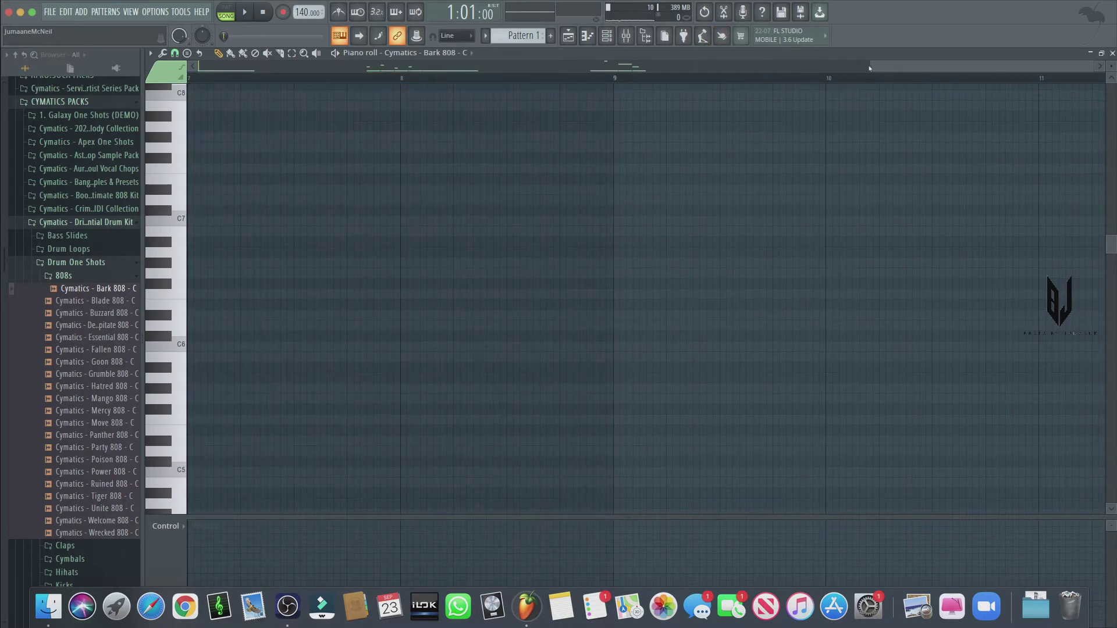
drag(869, 68, 199, 68)
key(ctrl+b)
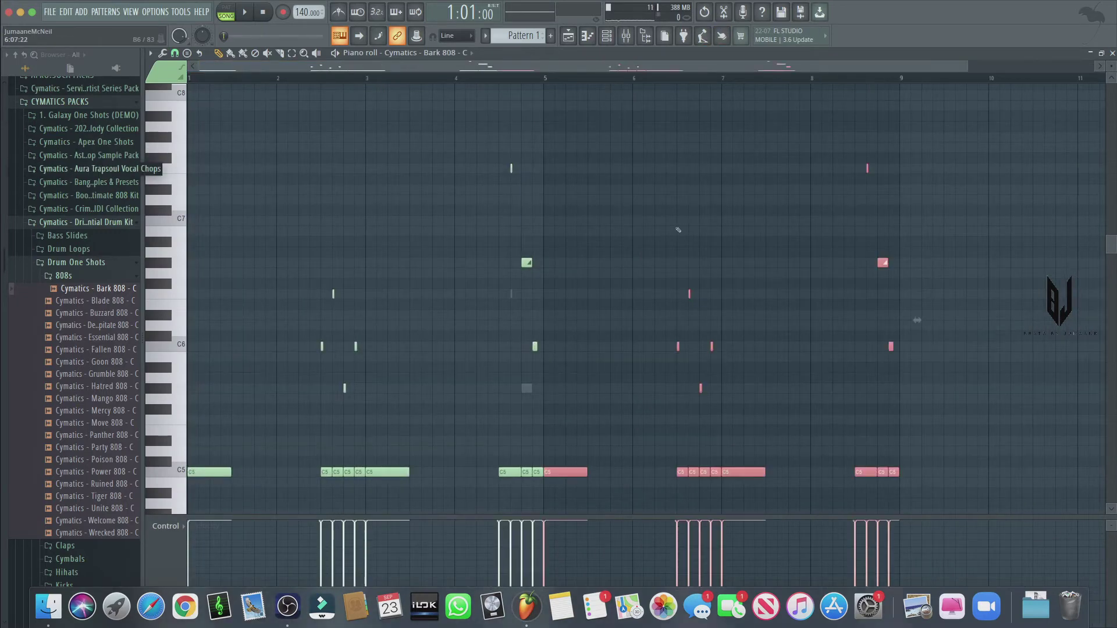
Audition the extended eight-bar Bark 808 line in the piano roll
key(space)
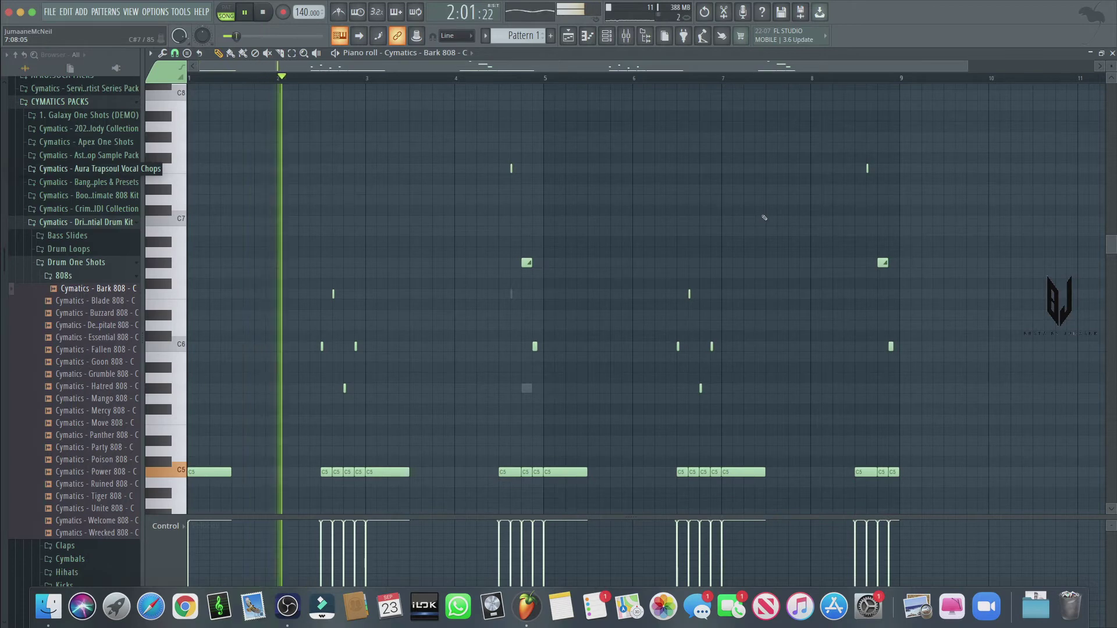
scroll(745, 218, down, 1)
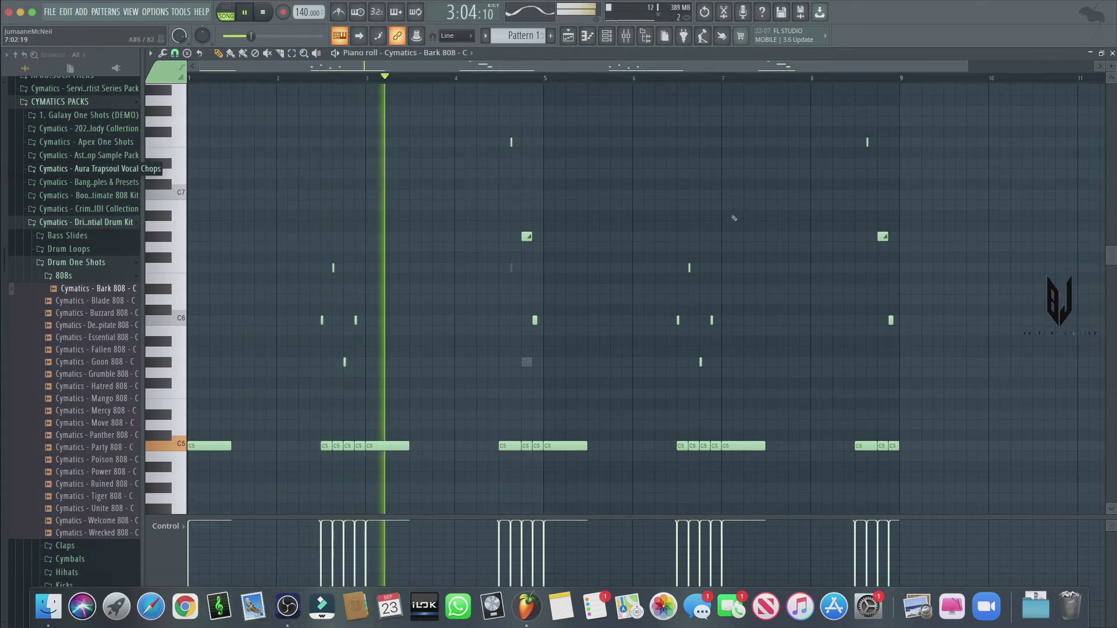
scroll(736, 217, down, 1)
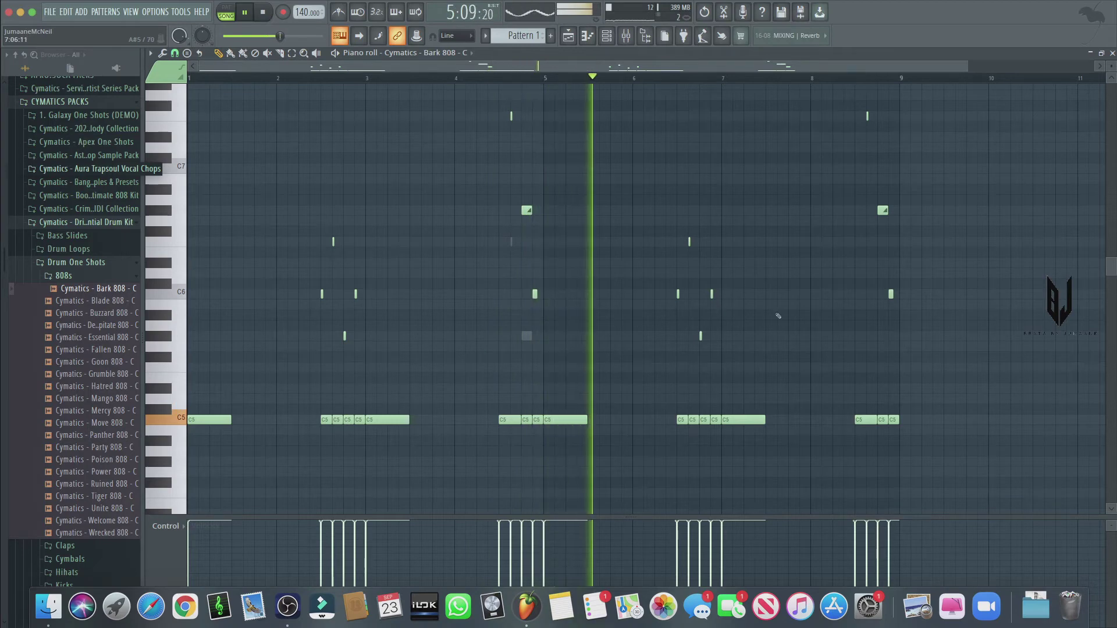
drag(963, 66, 601, 140)
key(space)
Delete the F6 and G#5 slide notes in bar 6 and audition the line from around bar 5
scroll(506, 105, up, 1)
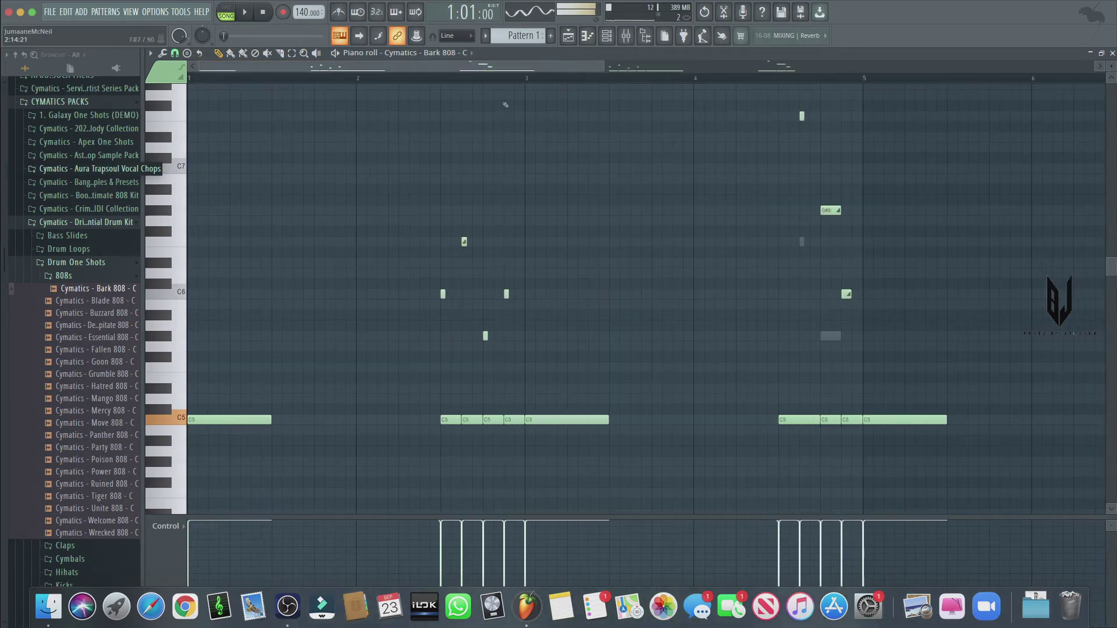
drag(498, 68, 701, 67)
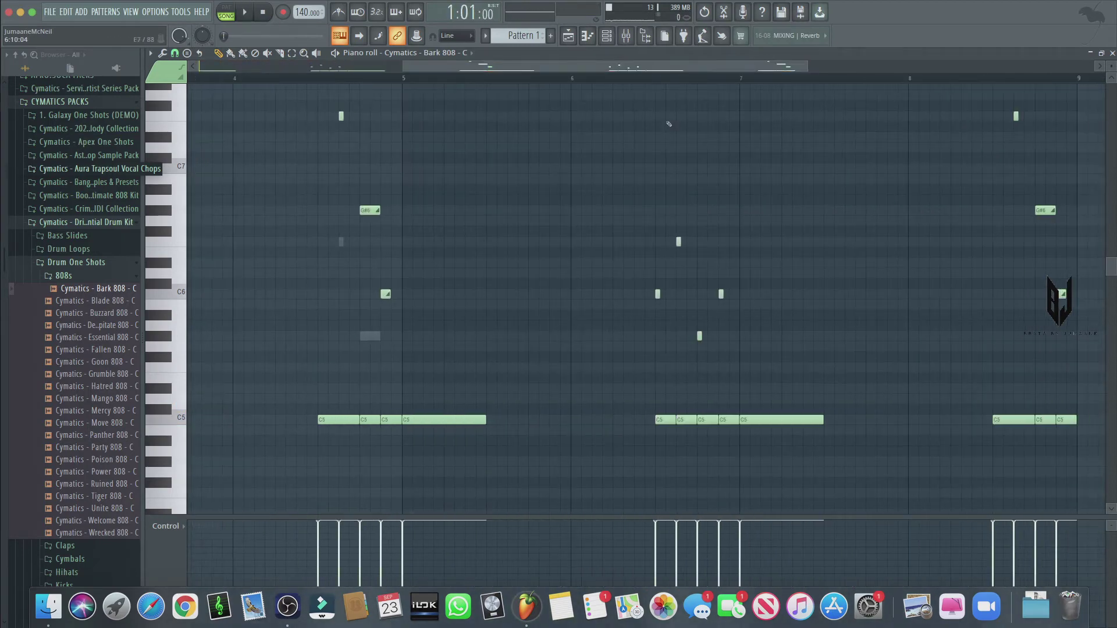
key(space)
key(space)
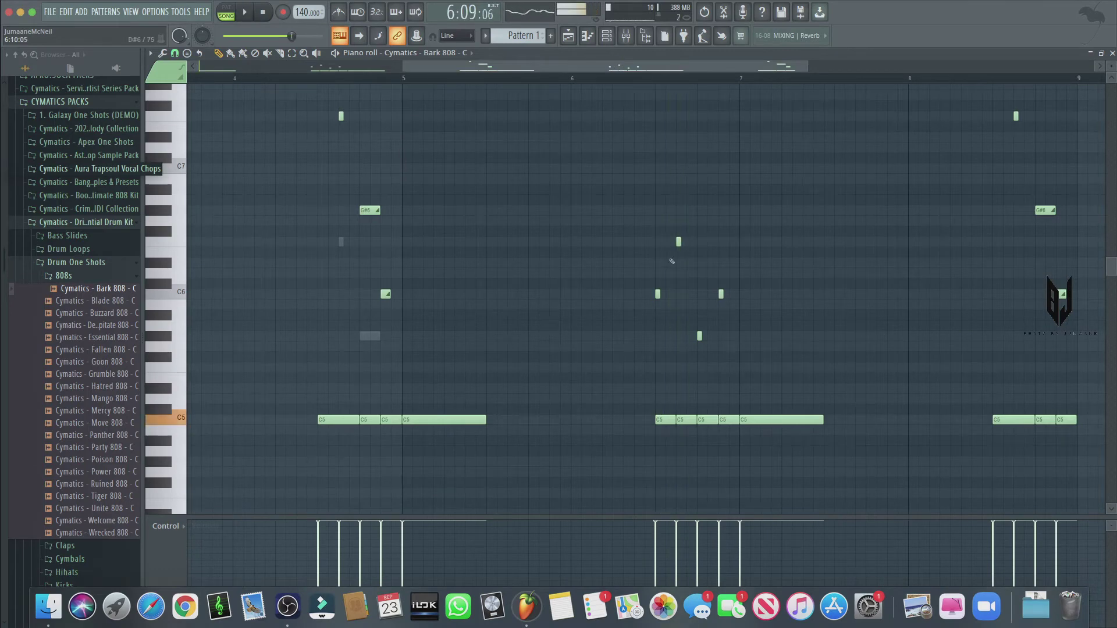
right_click(679, 243)
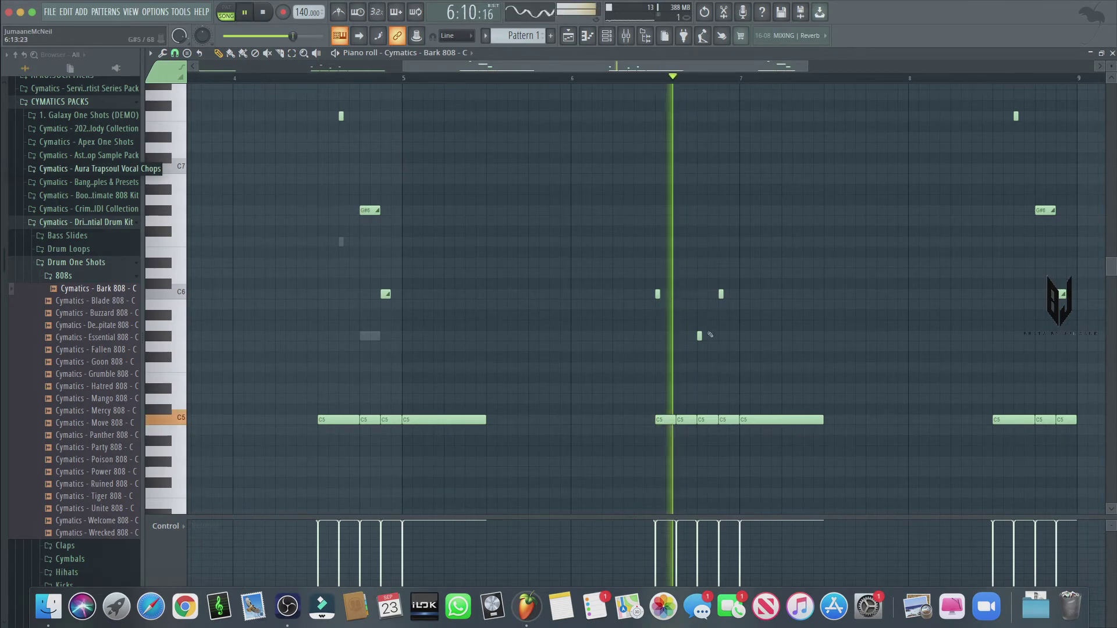
click(573, 80)
key(space)
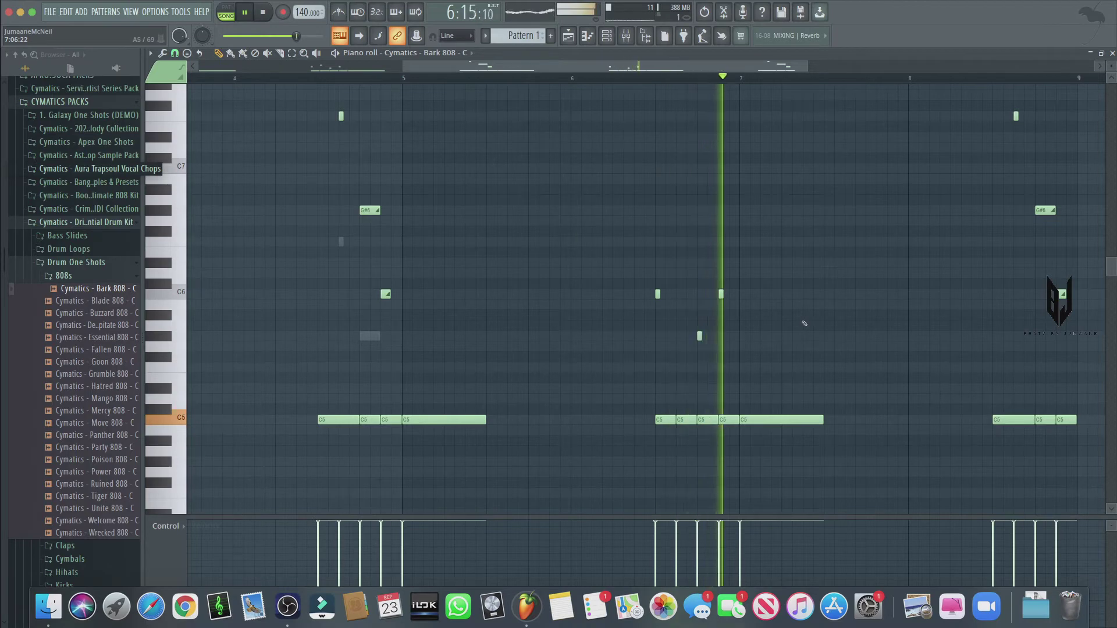
right_click(702, 339)
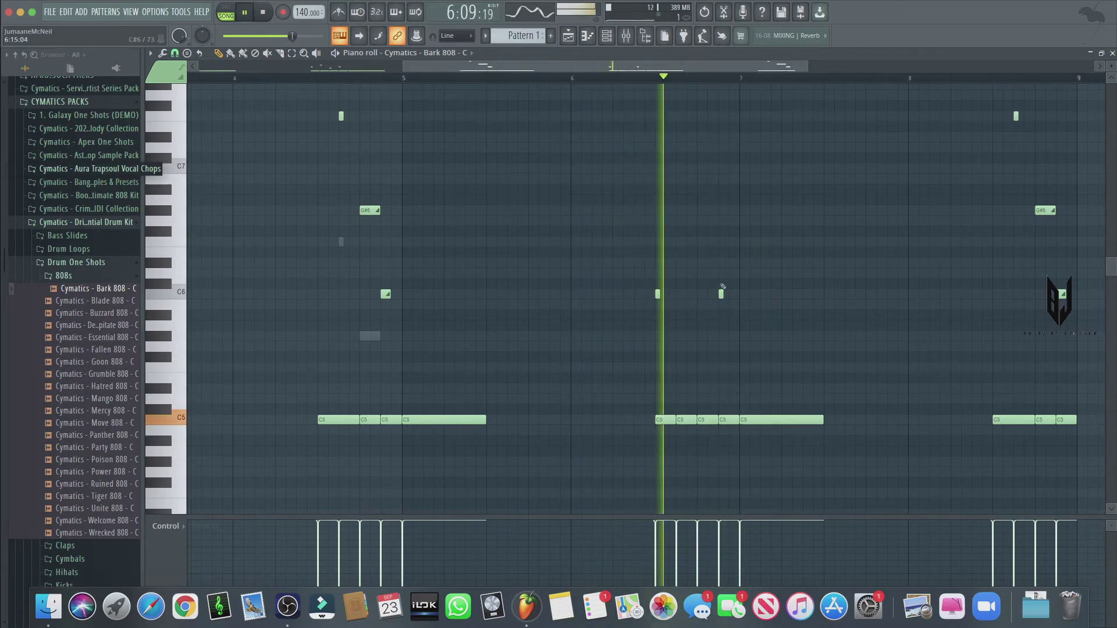
click(406, 80)
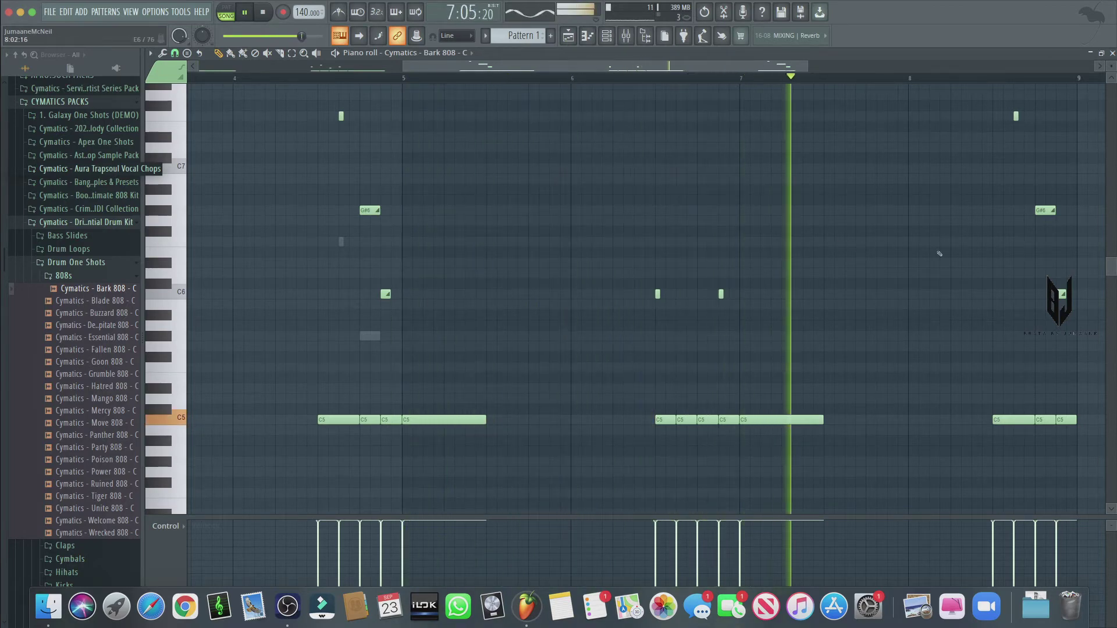
Add a short G6 note at 8:07:00 and lower the G#6 slide note in bar 8 to G6
click(972, 263)
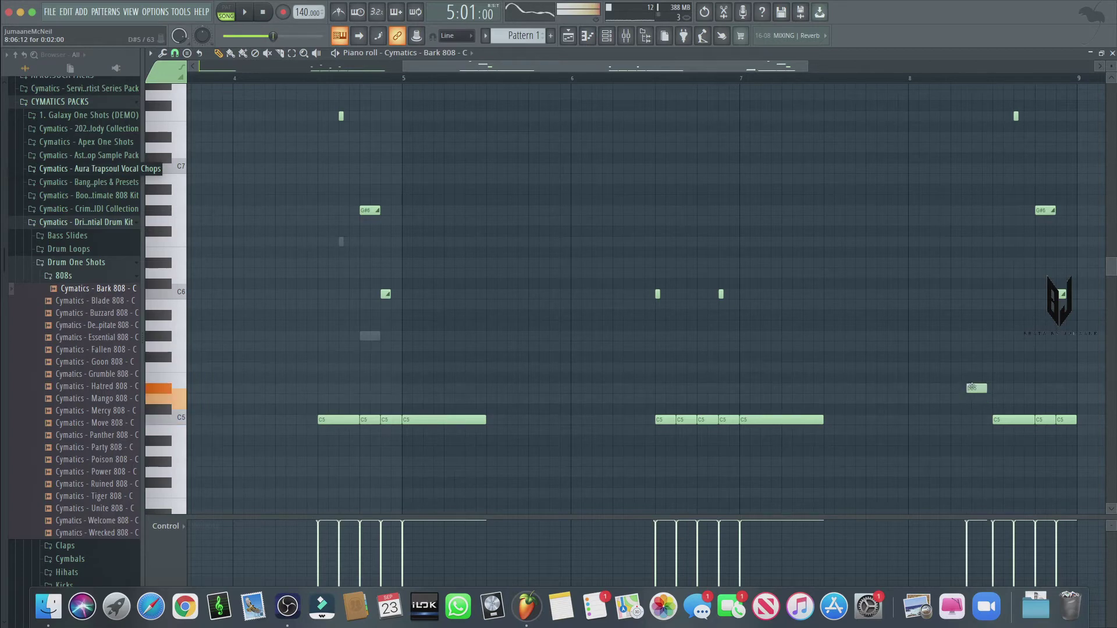
drag(973, 387, 972, 383)
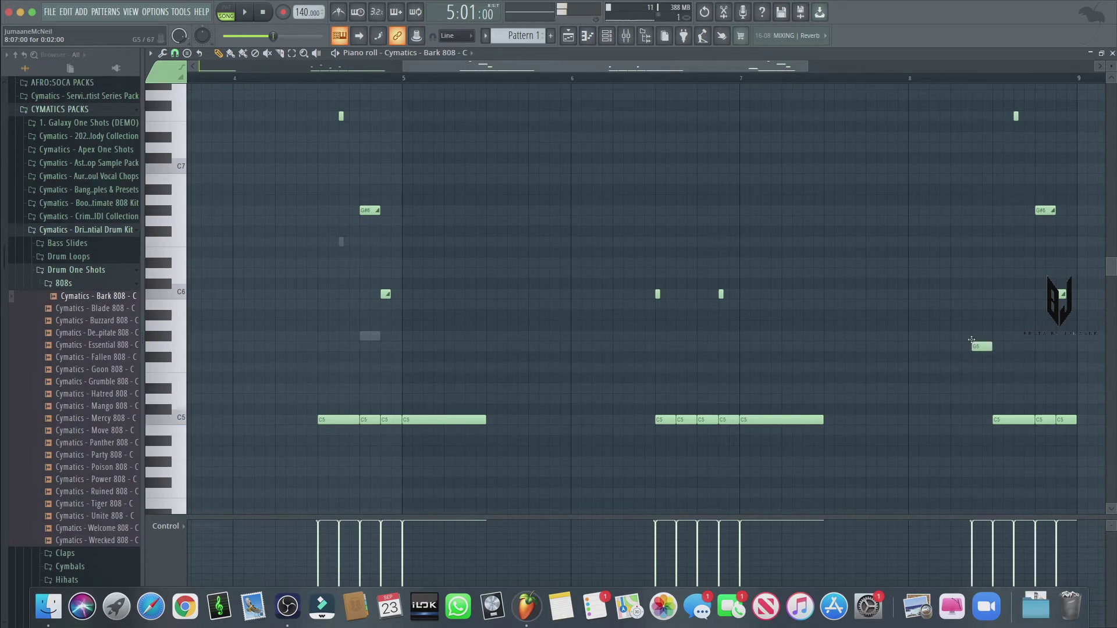
key(space)
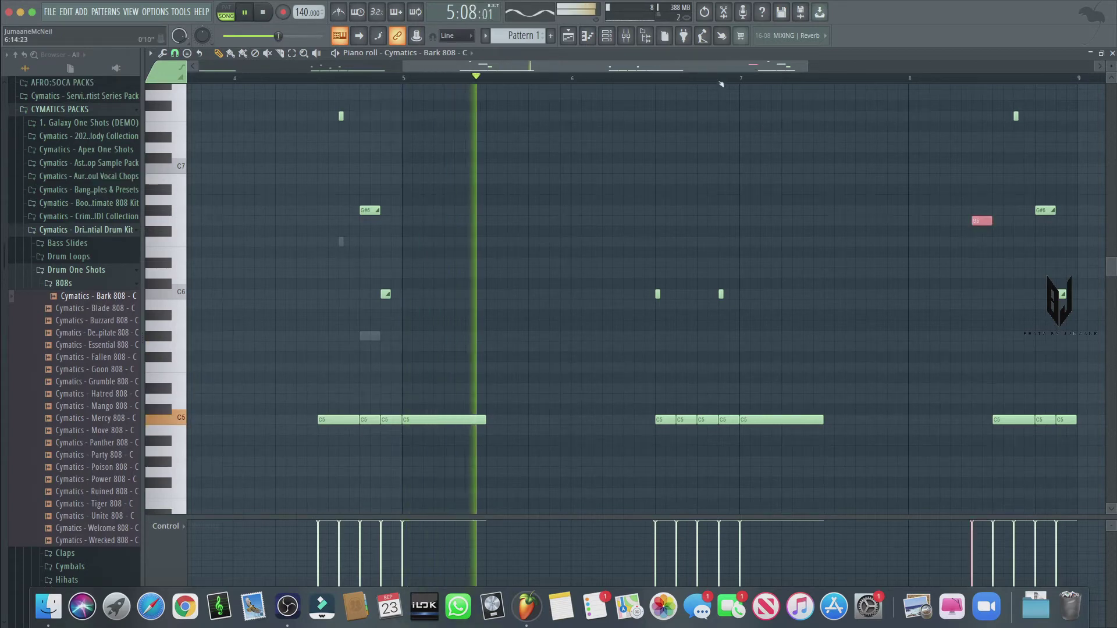
drag(712, 66, 350, 68)
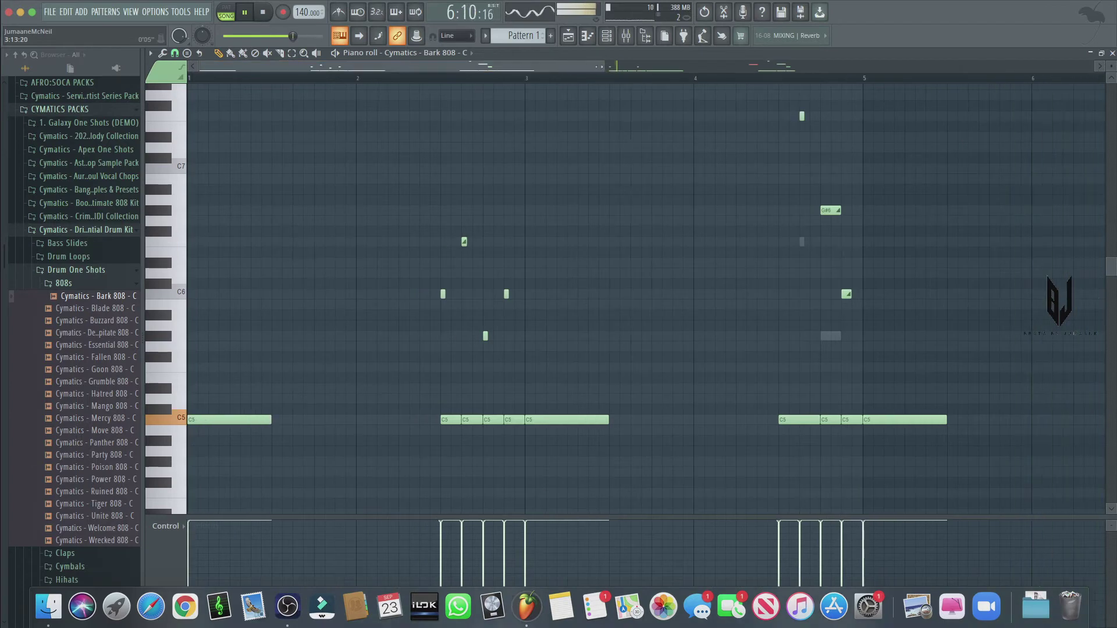
drag(604, 67, 1036, 67)
drag(825, 210, 827, 221)
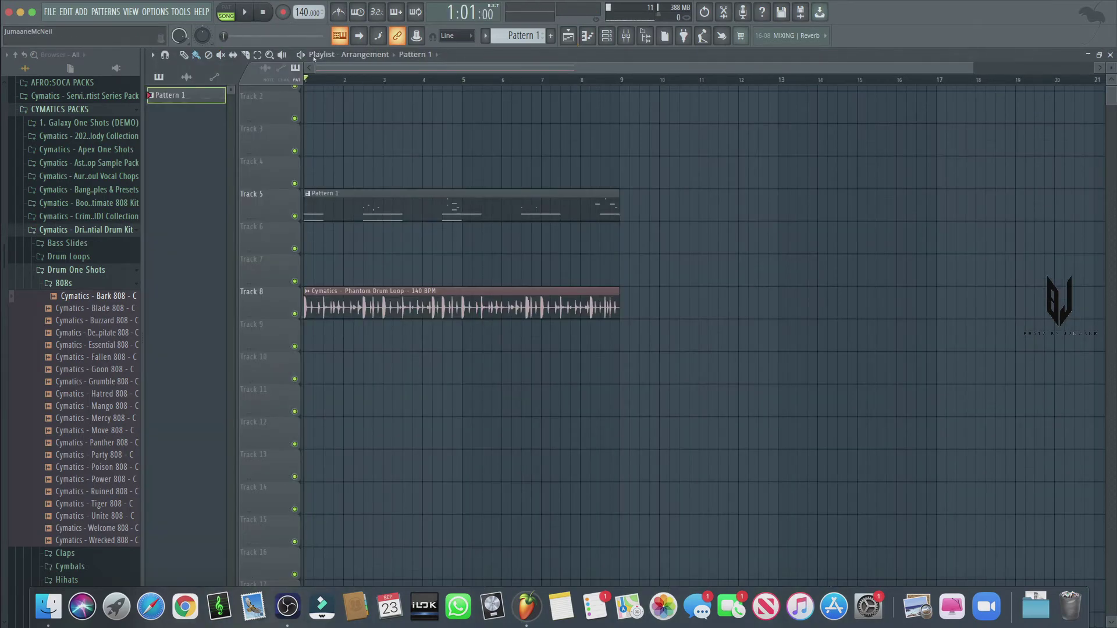
Play the eight-bar arrangement with the Phantom drum loop, then reopen the Pattern 1 bass notes
key(space)
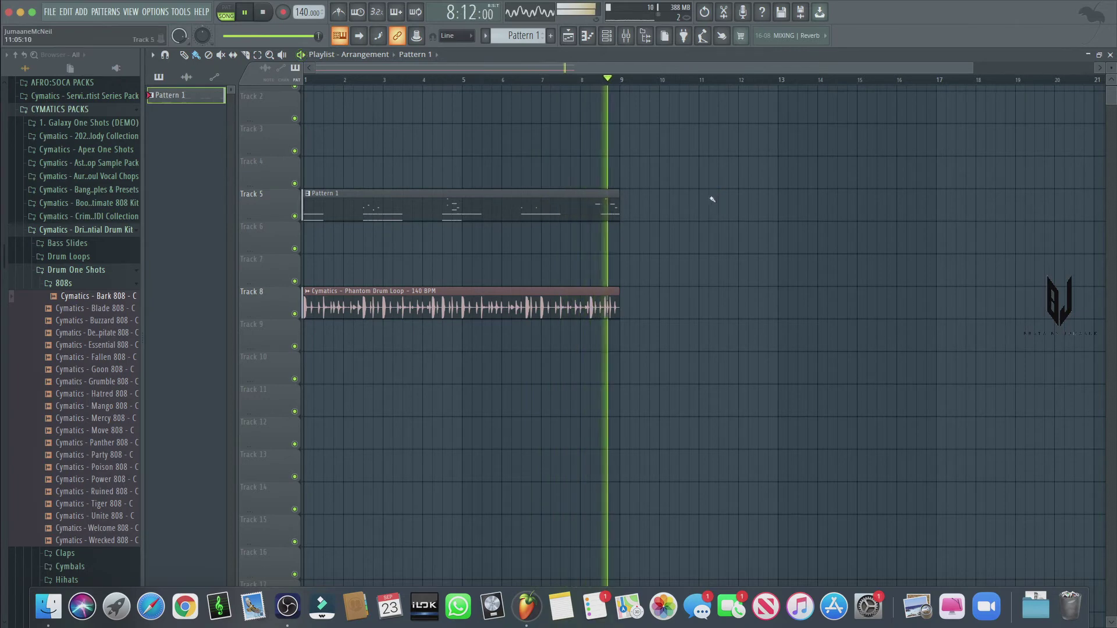
key(space)
double_click(512, 214)
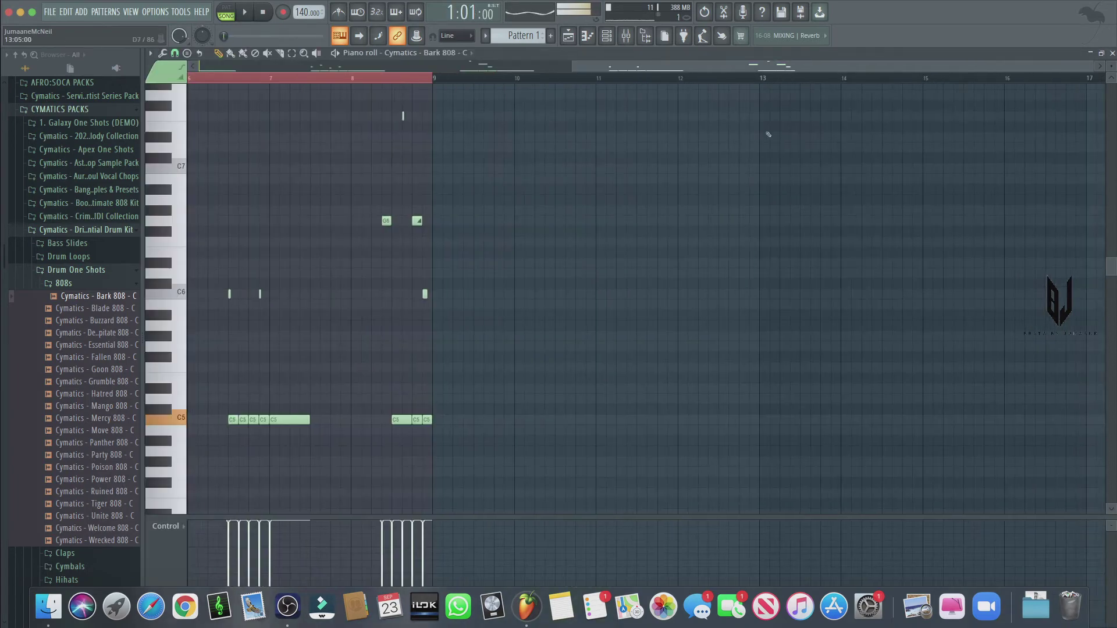
Clone the Bark 808 channel and mute the original channel
click(618, 44)
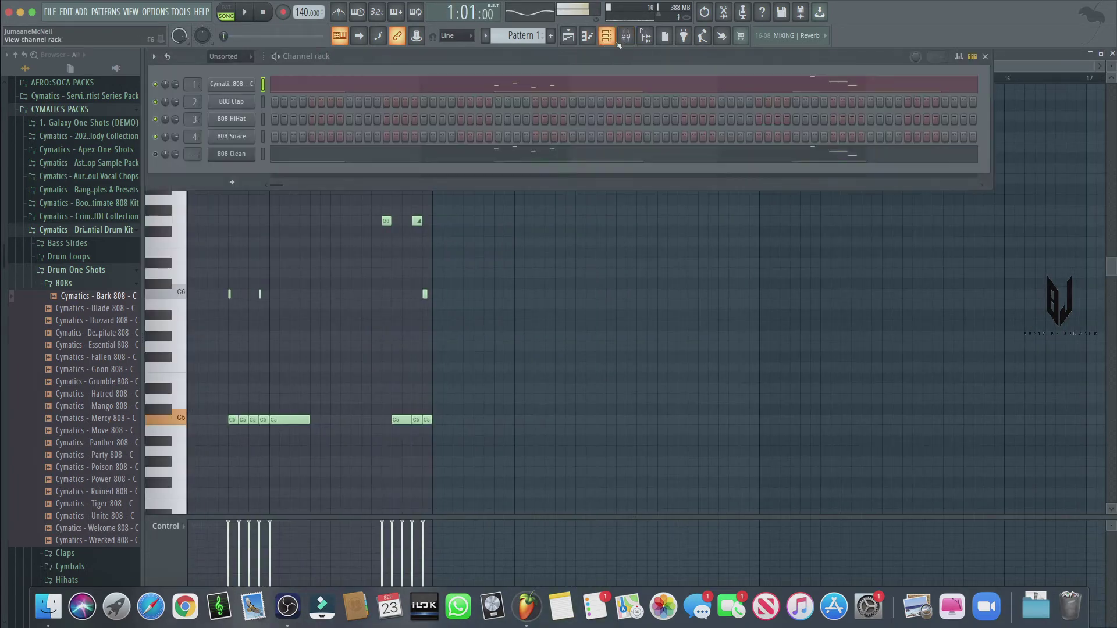
right_click(253, 86)
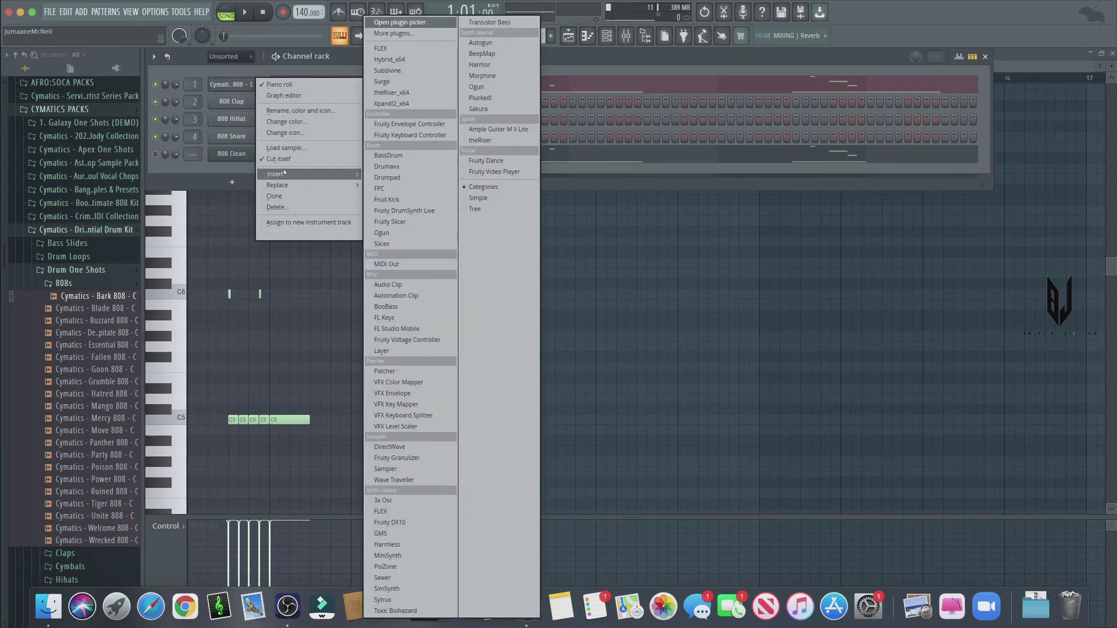
click(275, 196)
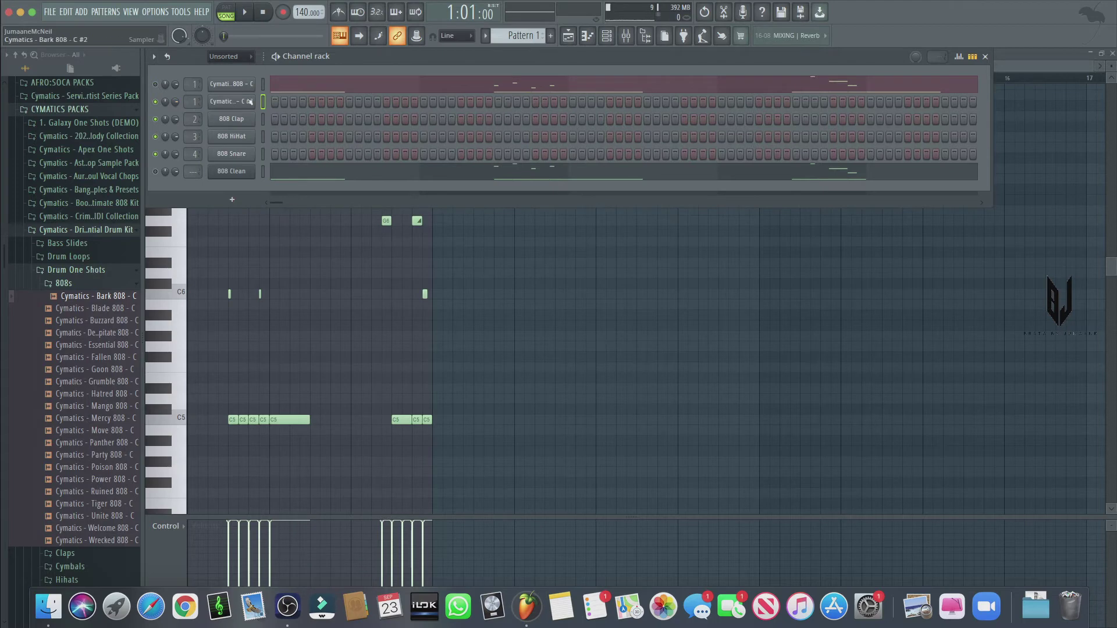
click(248, 101)
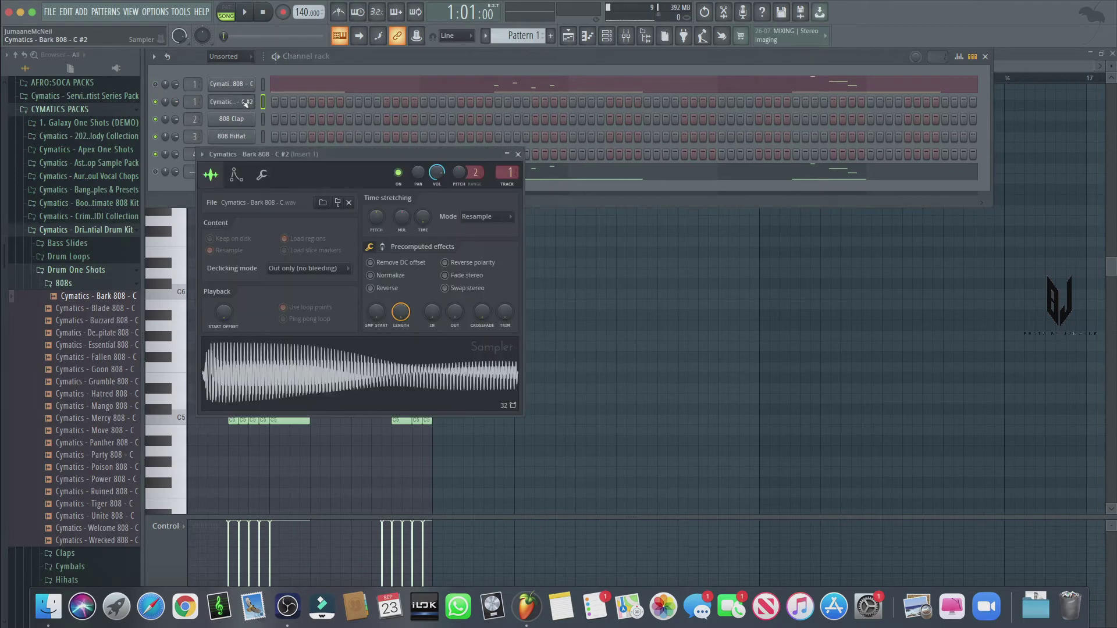
click(518, 154)
Copy all notes from the original Bark 808 channel into its clone and open the clone's piano roll
right_click(242, 104)
click(277, 103)
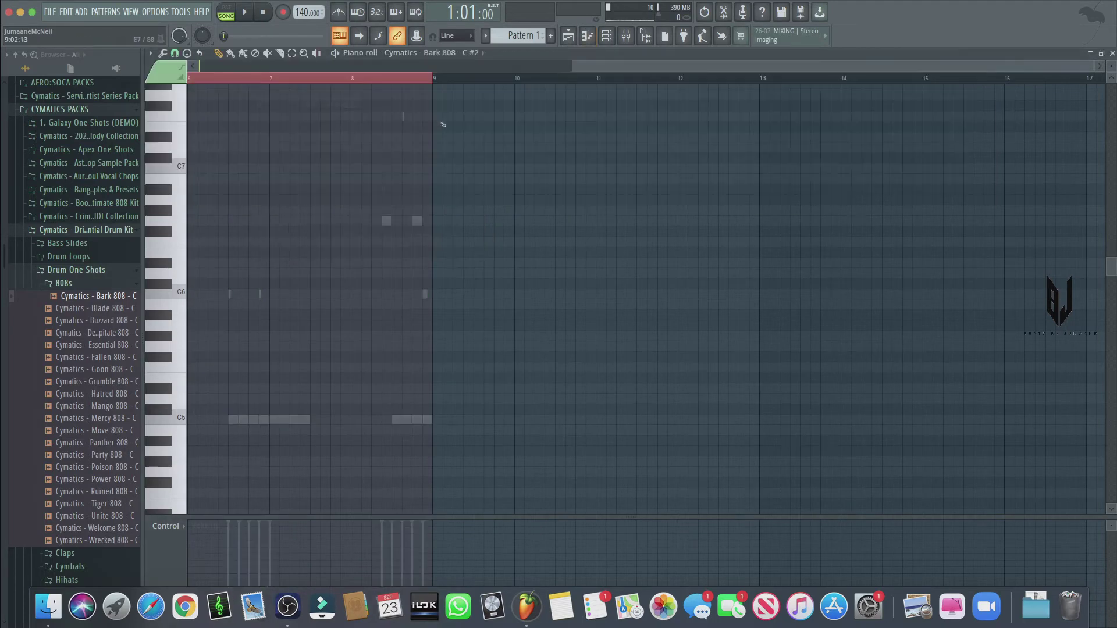
drag(678, 66, 137, 141)
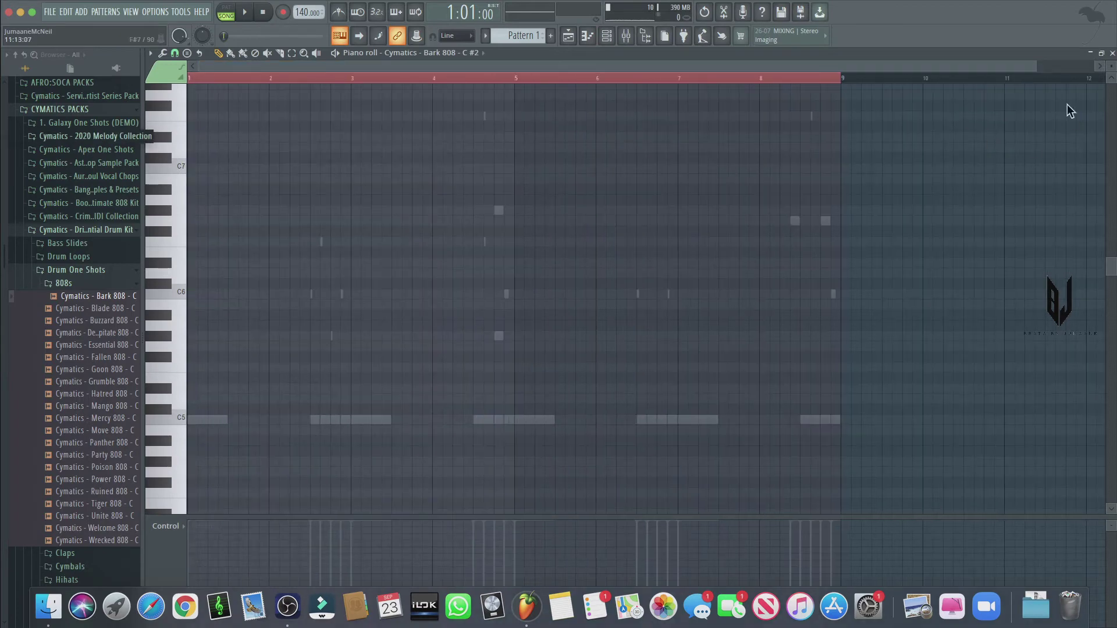
click(606, 36)
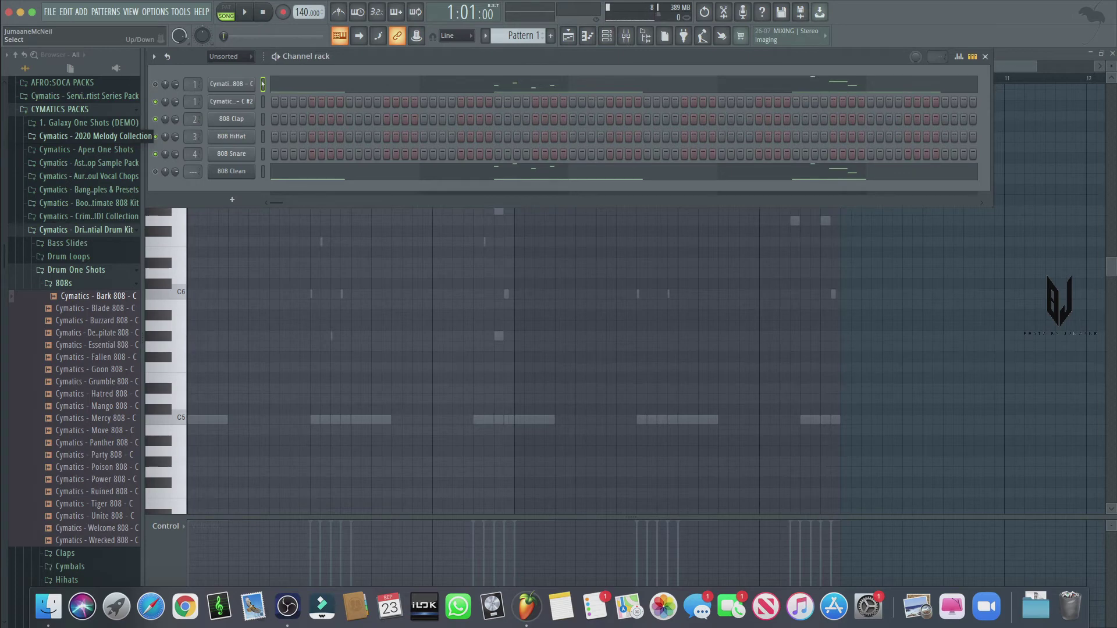
key(Down)
key(super+v)
click(314, 107)
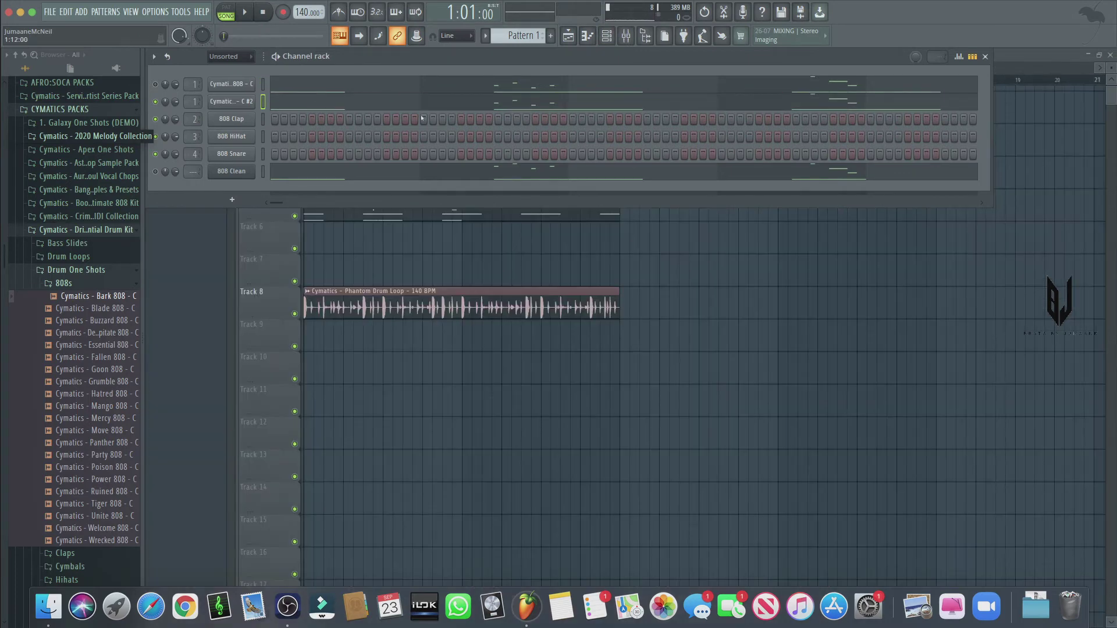
click(351, 101)
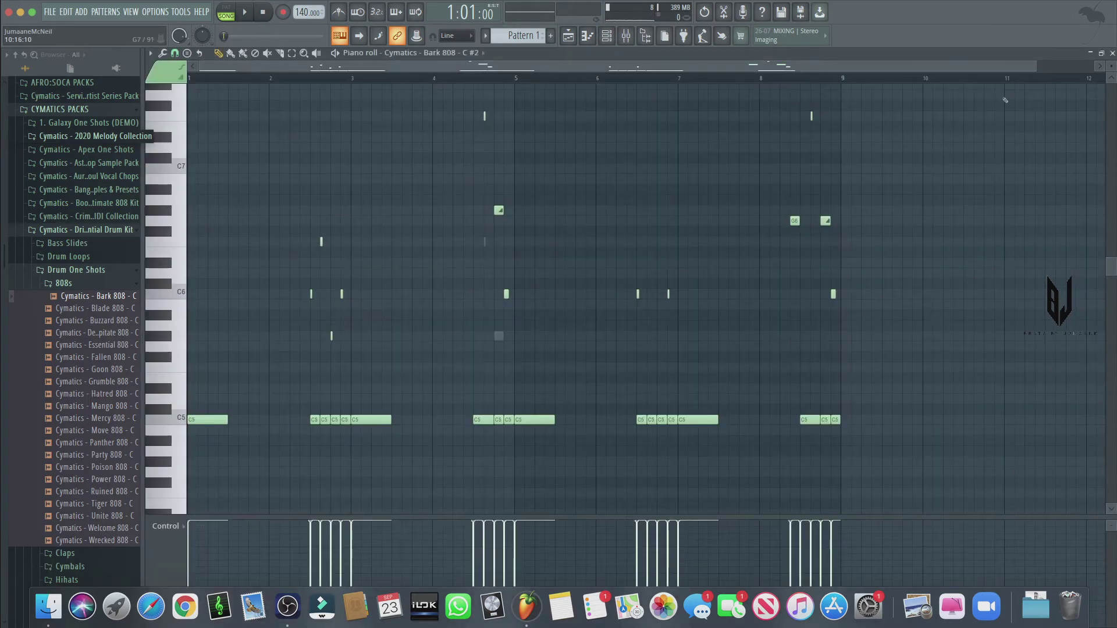
scroll(557, 134, up, 4)
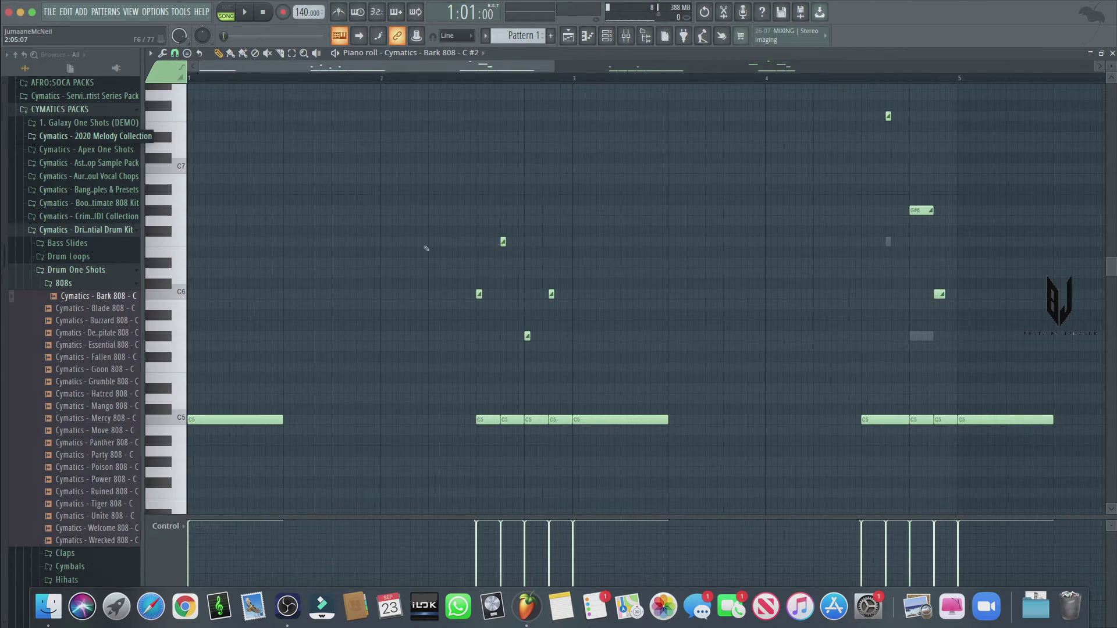
click(335, 221)
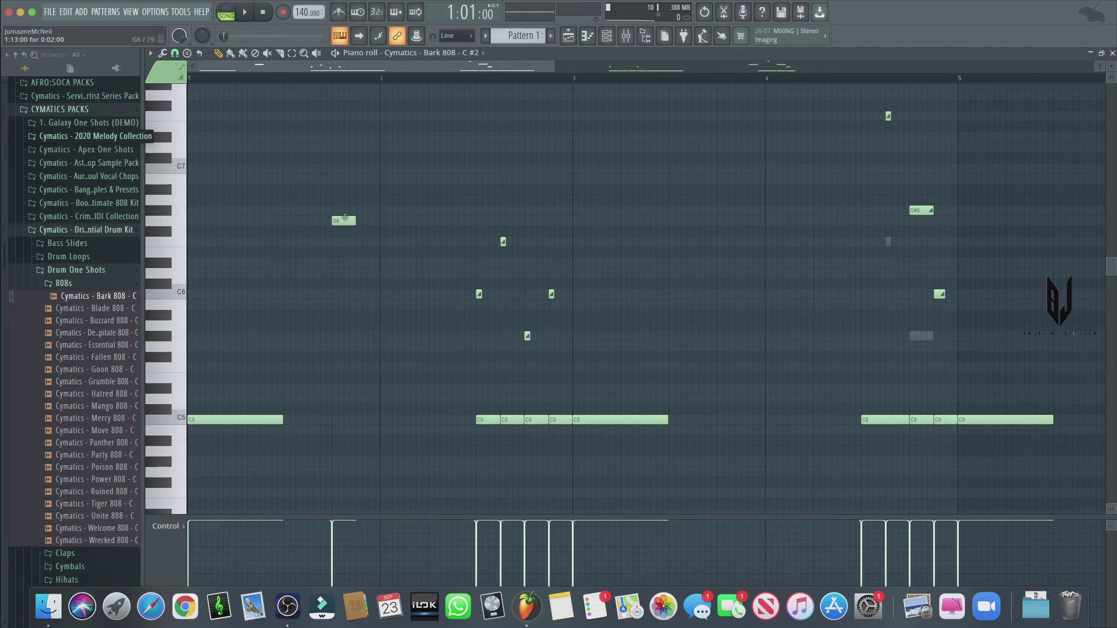
click(351, 210)
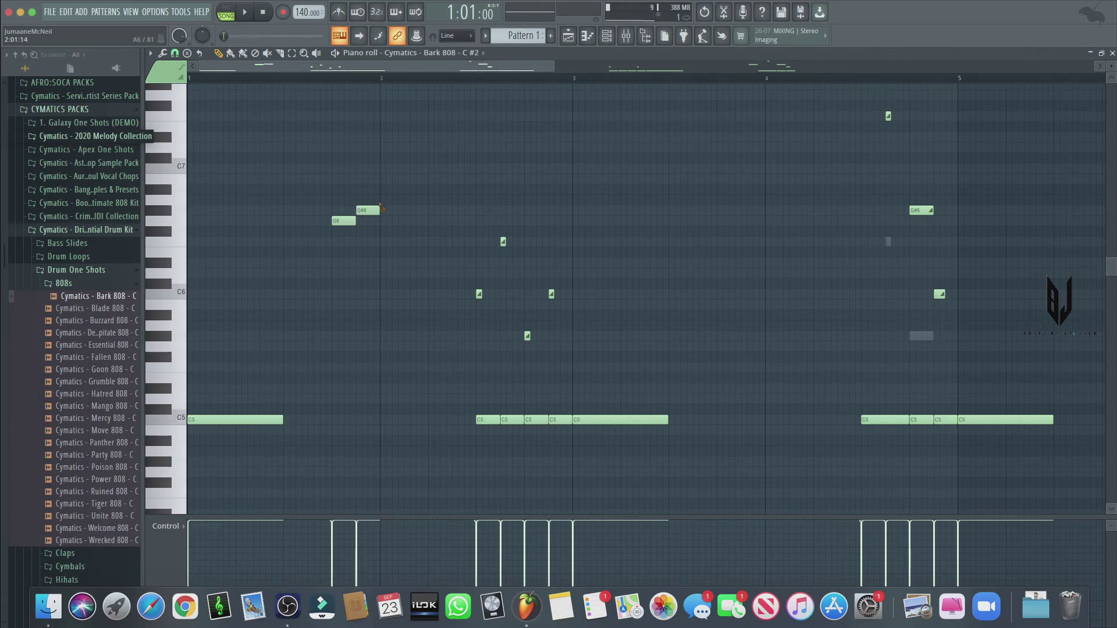
scroll(381, 268, right, 1)
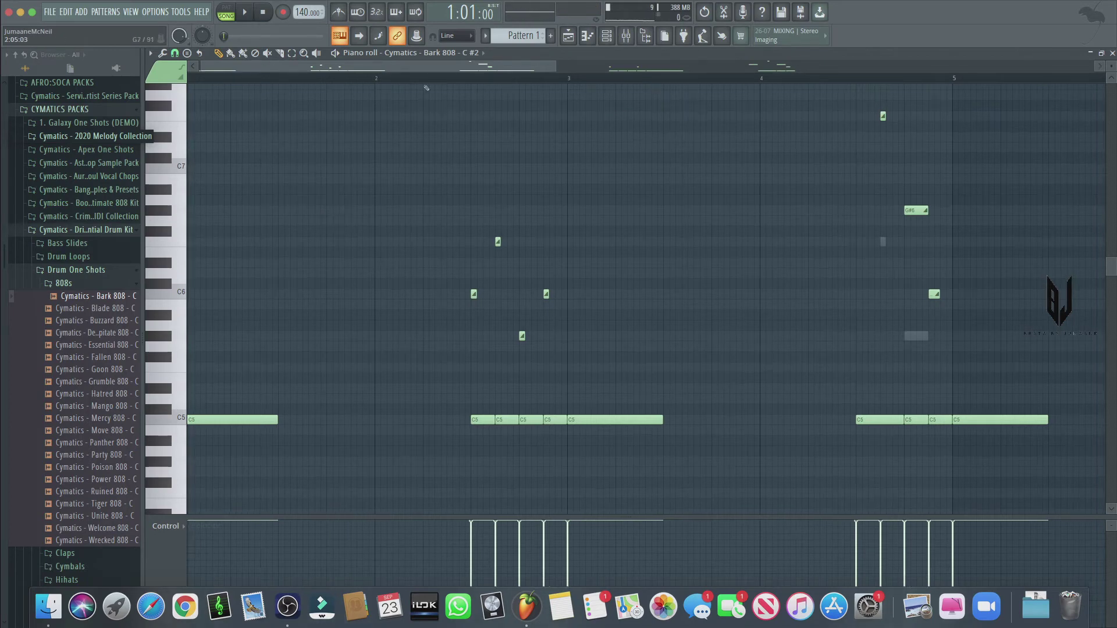
scroll(432, 65, left, 1)
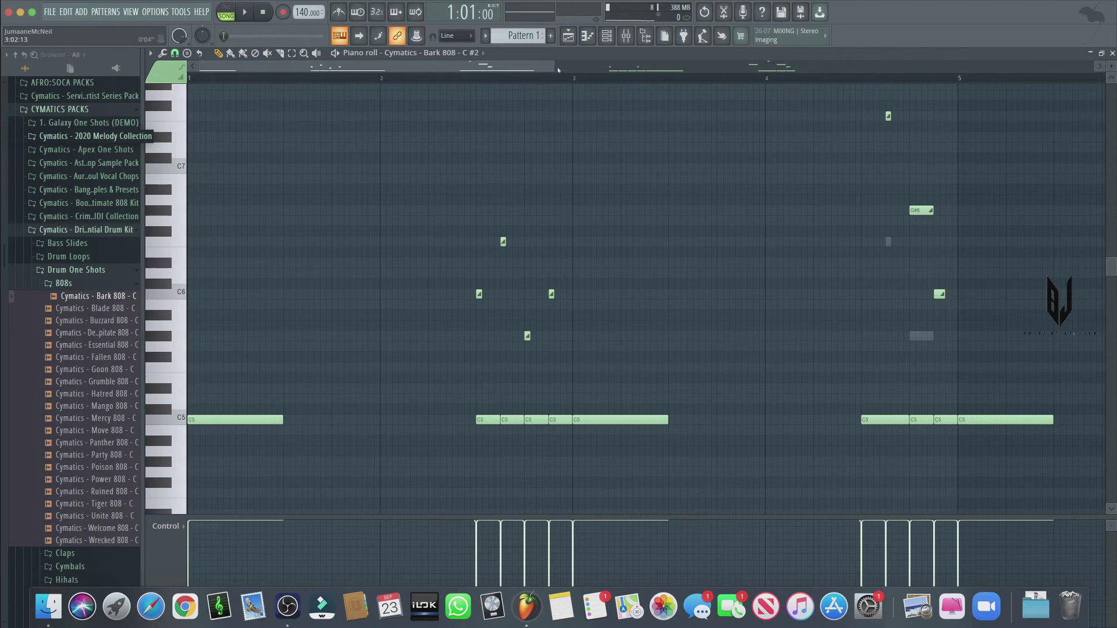
Build a roll of eight short G#6 notes from 1:13:00 to bar 2 with gradually rising velocities
scroll(423, 186, up, 4)
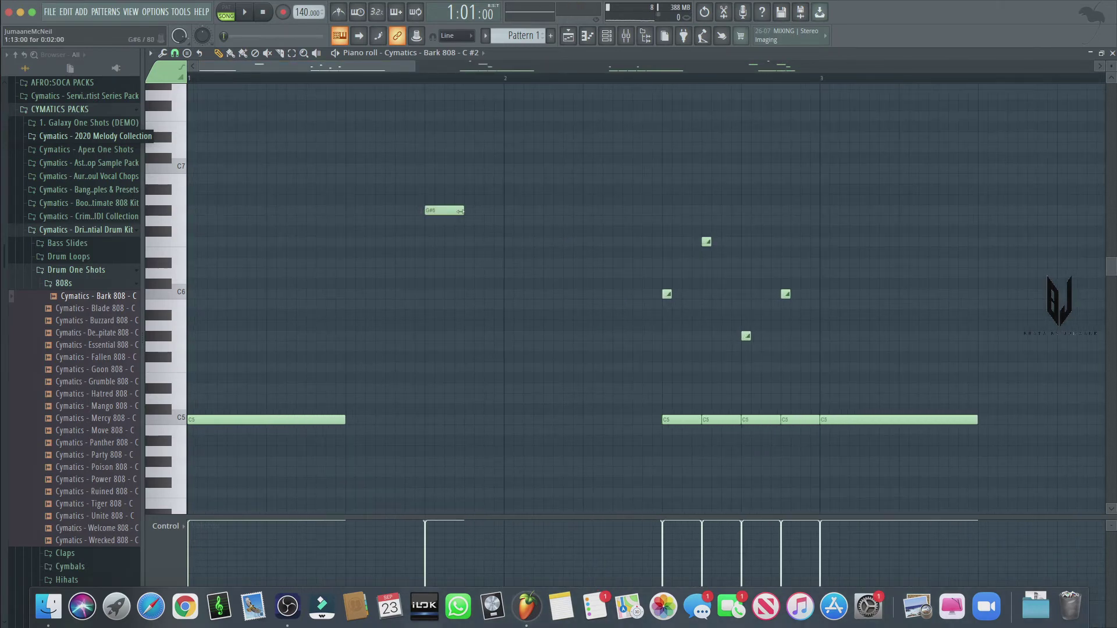
drag(468, 208, 431, 233)
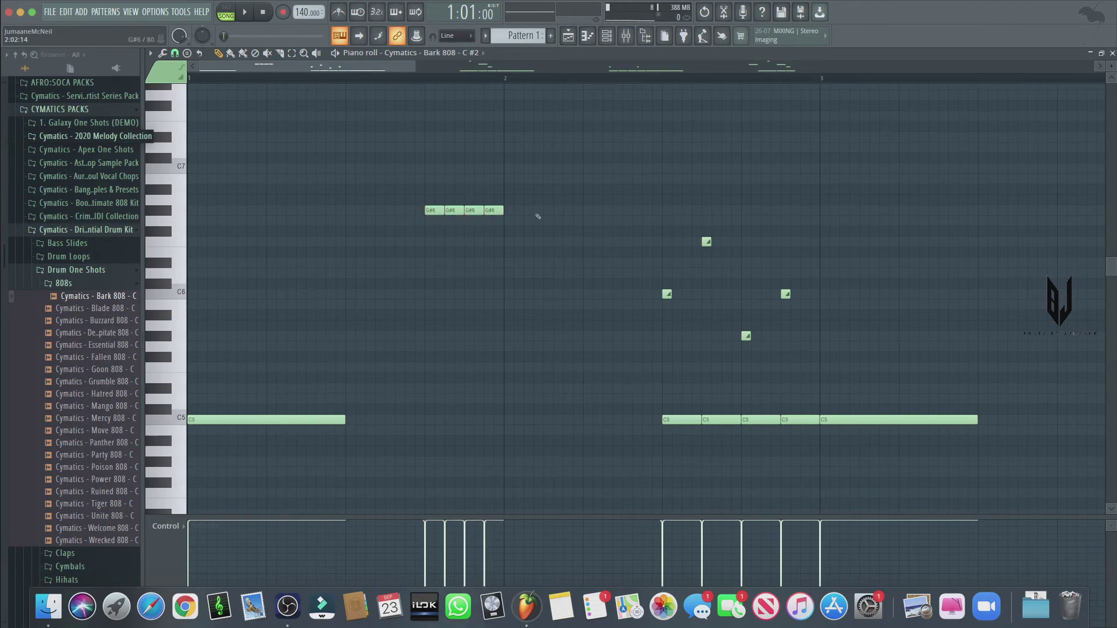
drag(544, 185, 437, 218)
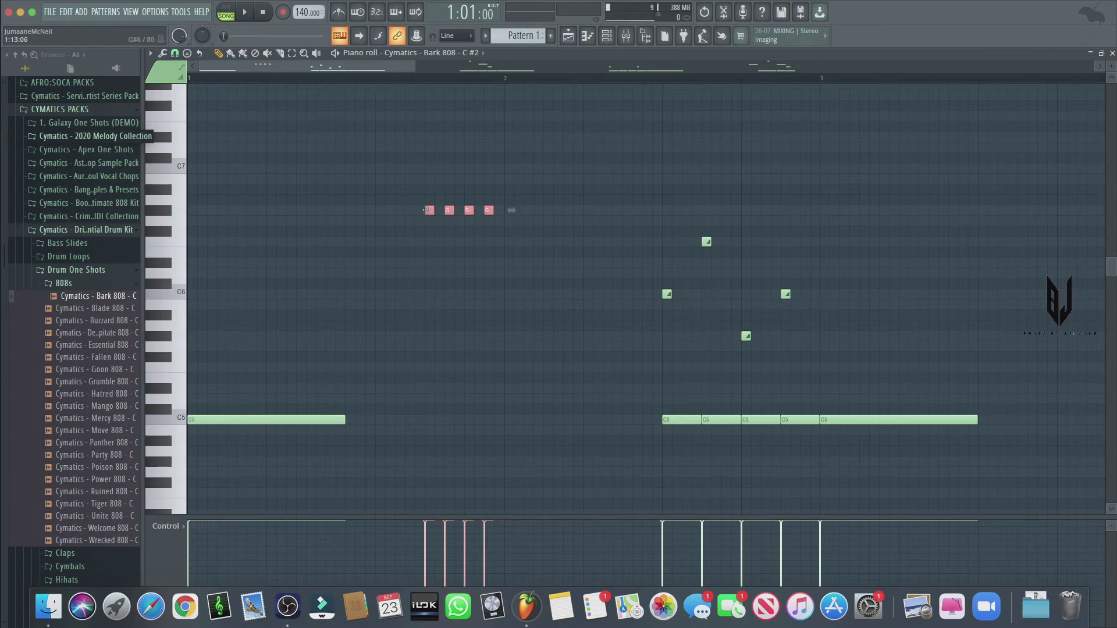
drag(427, 210, 436, 208)
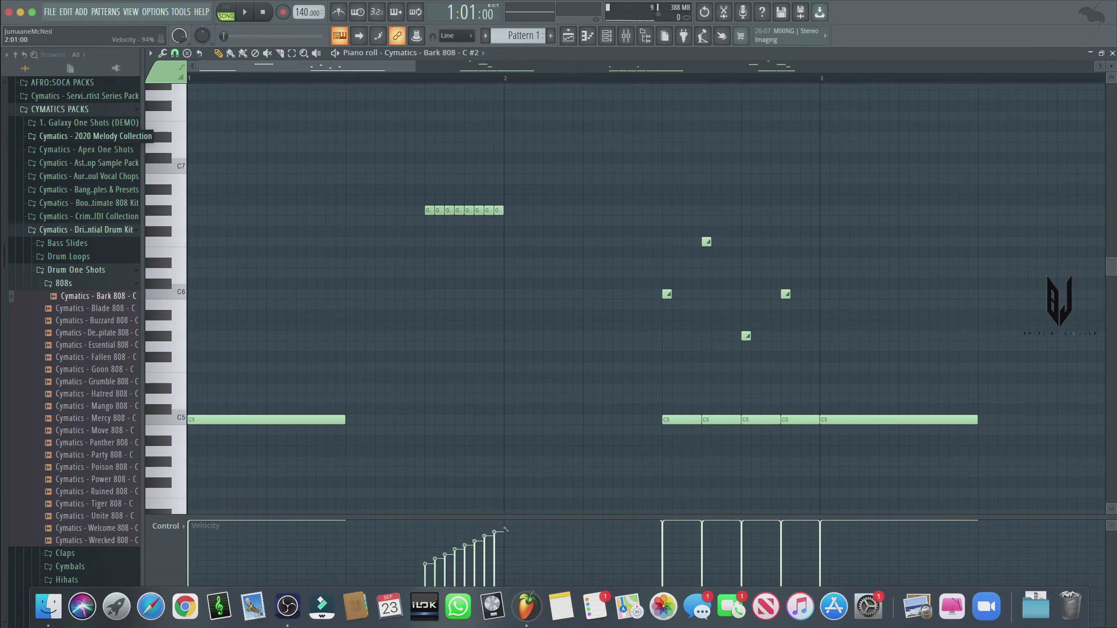
click(32, 12)
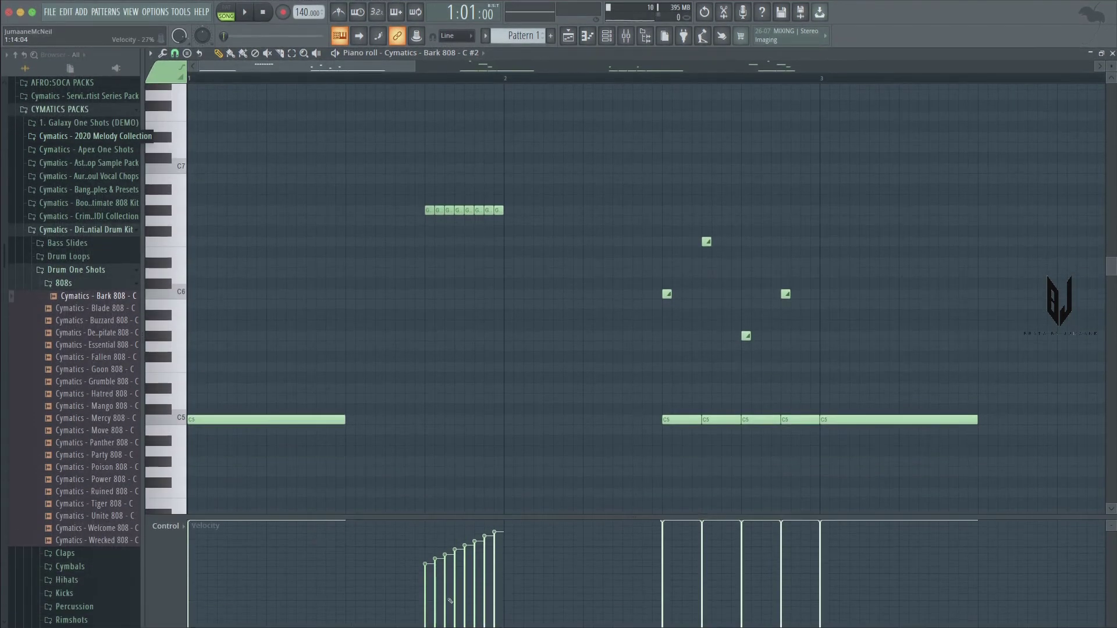
Lower the G#6 roll's rising velocities, pan its notes progressively from right to left, and play the pattern
drag(494, 565, 415, 599)
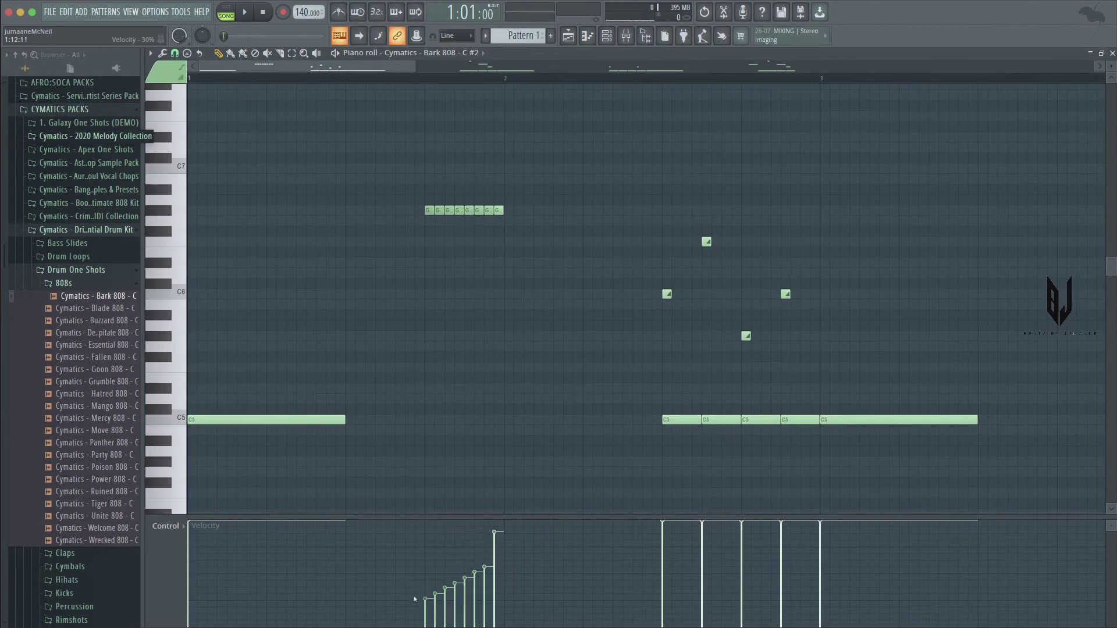
click(176, 527)
click(194, 550)
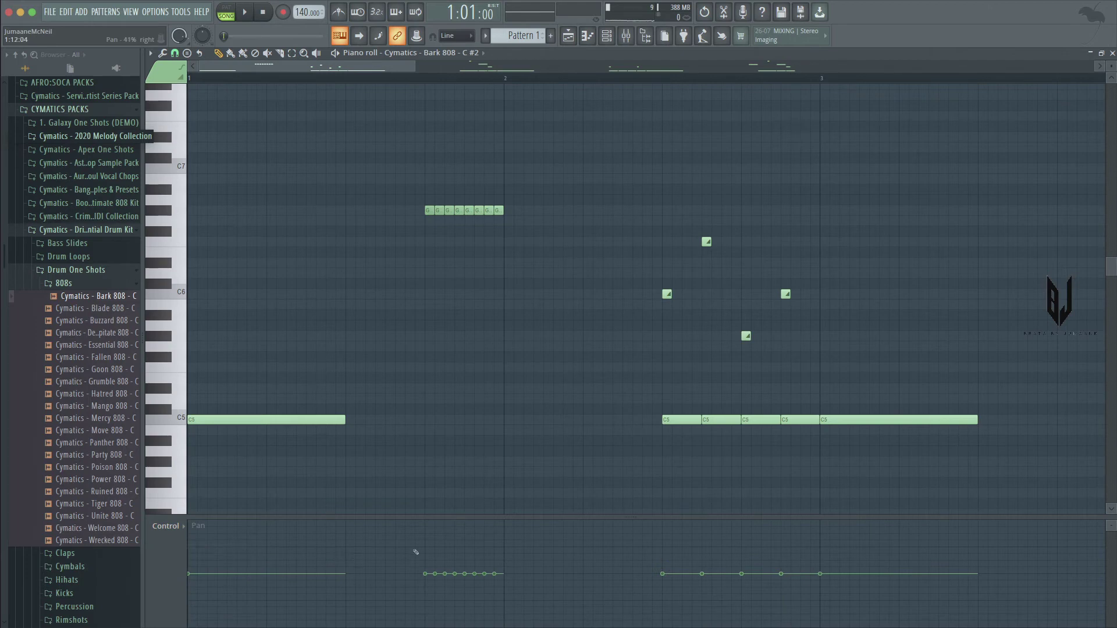
drag(534, 605, 433, 545)
key(space)
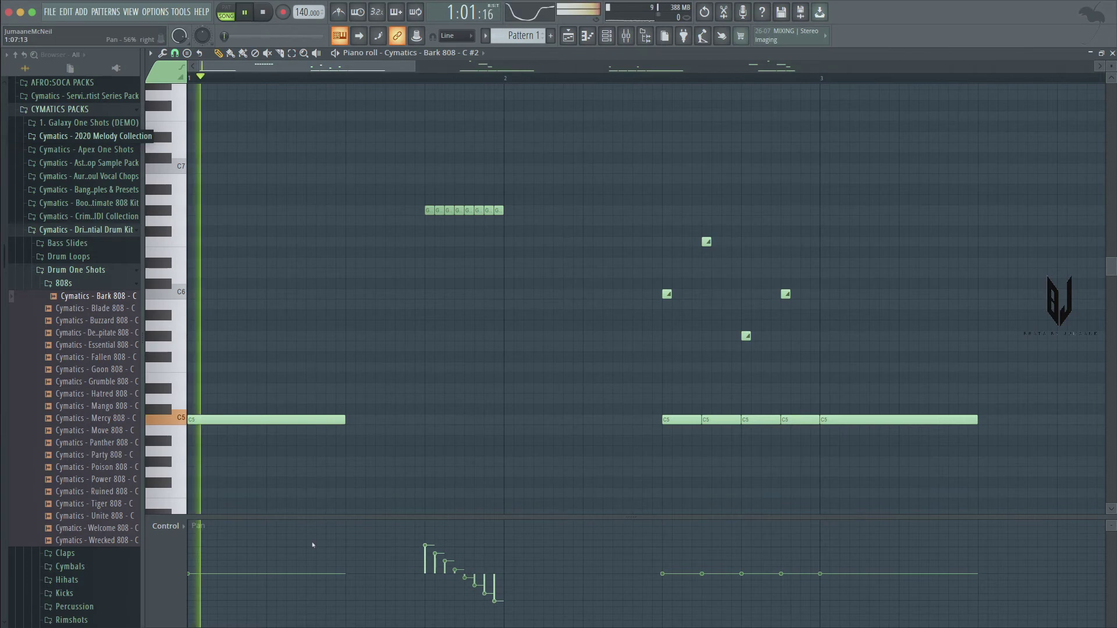
click(164, 526)
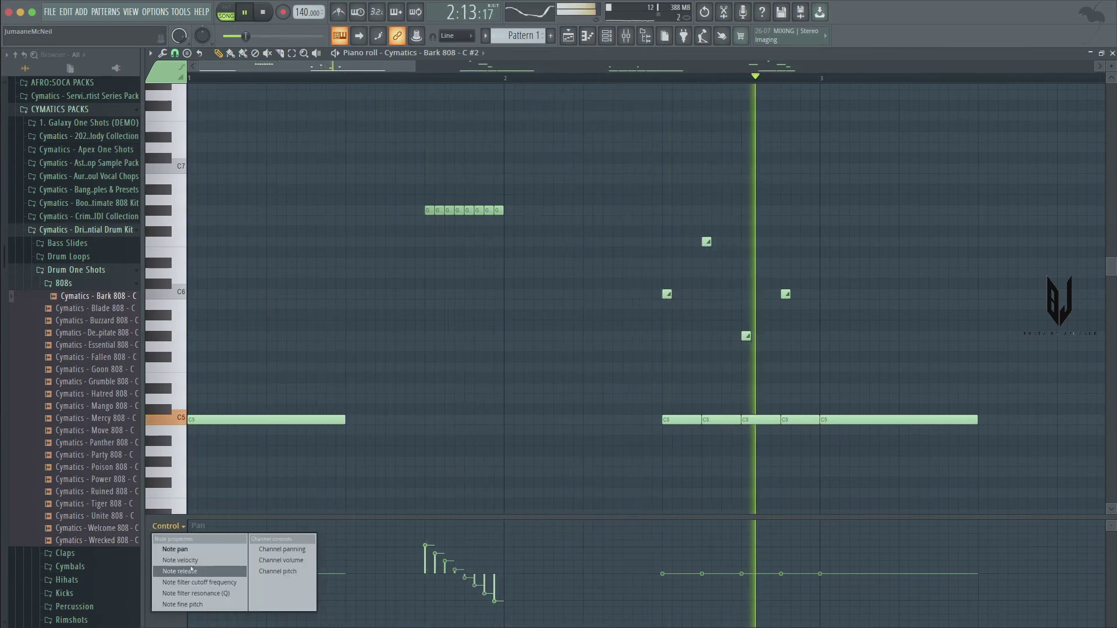
click(192, 562)
key(space)
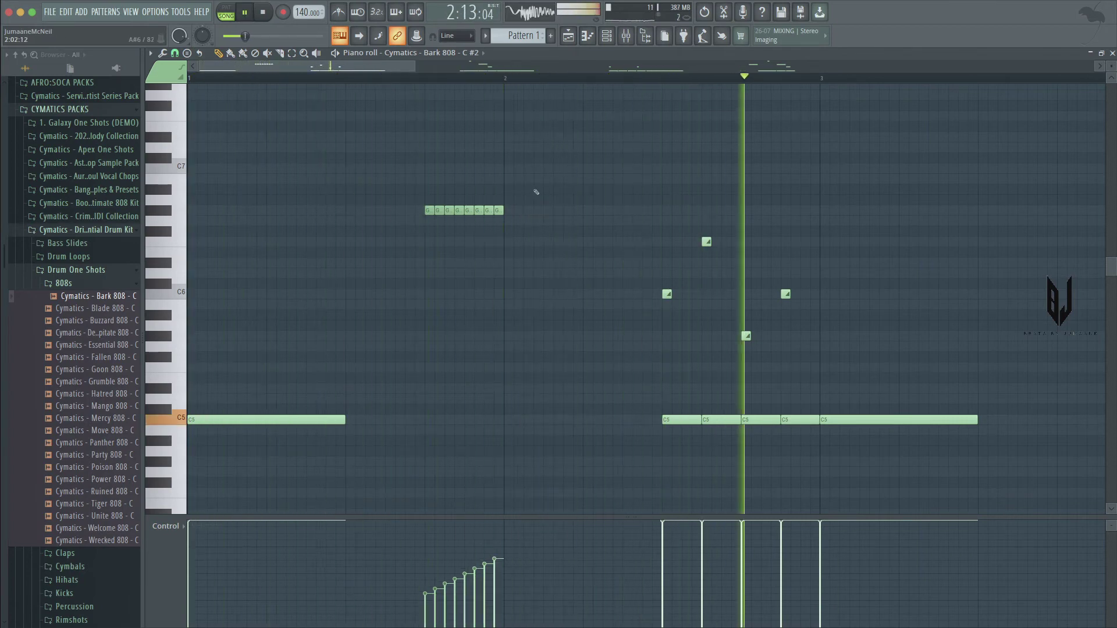
key(space)
Transpose the eight-note G#6 roll up one octave and play the pattern
drag(536, 178, 400, 250)
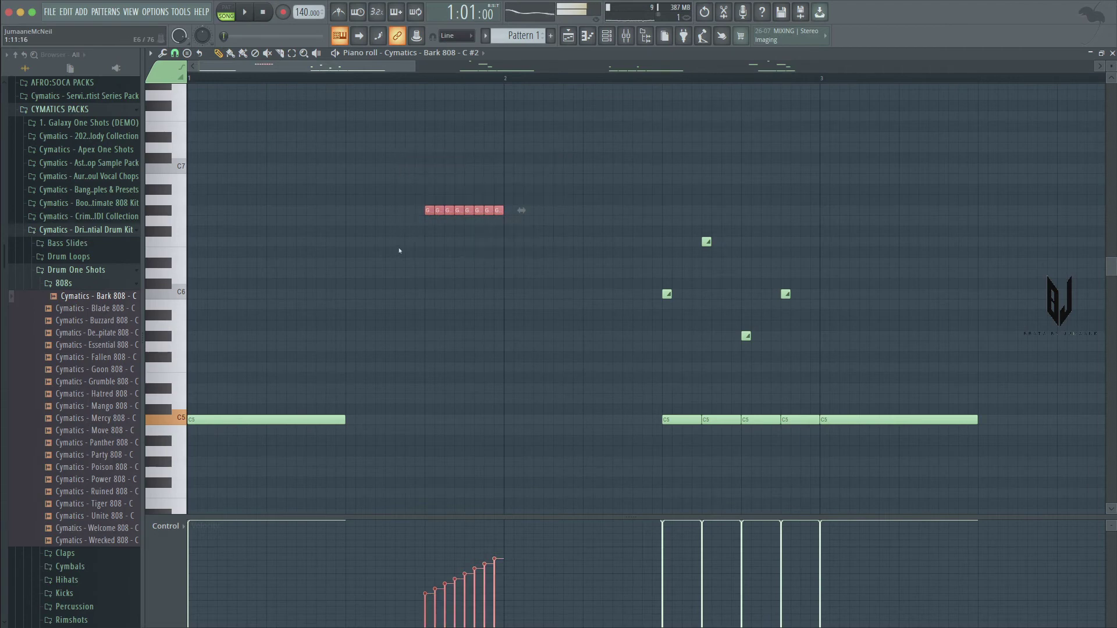
key(ctrl+Up)
key(space)
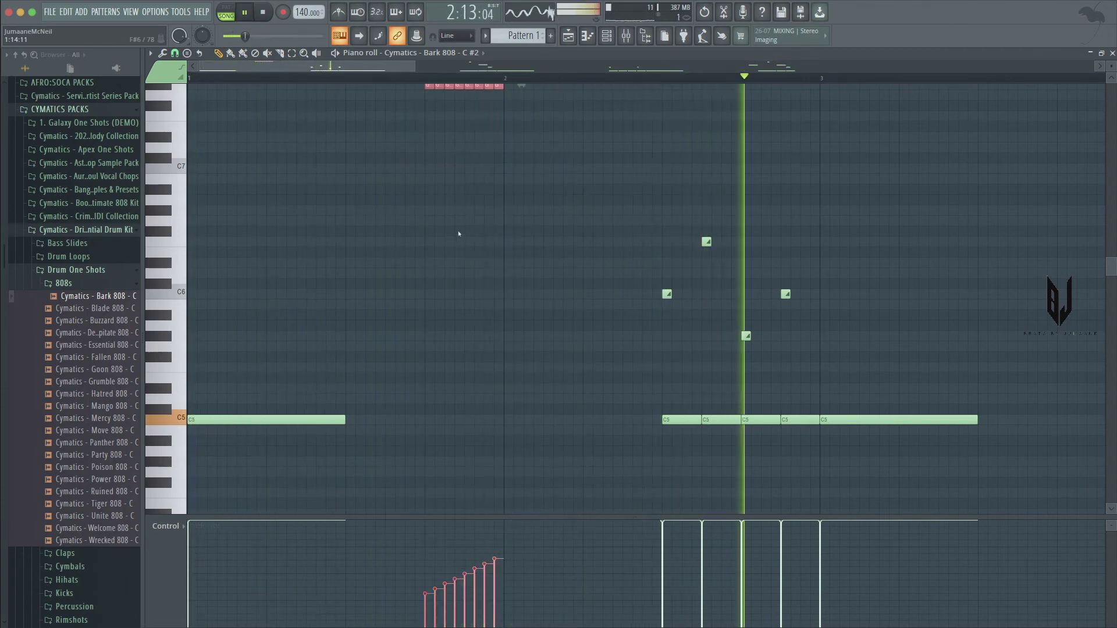
key(space)
key(space)
Add a C5 bass note lasting 0:02:00 at position 2:05:00, in the gap after the roll
key(ctrl+d)
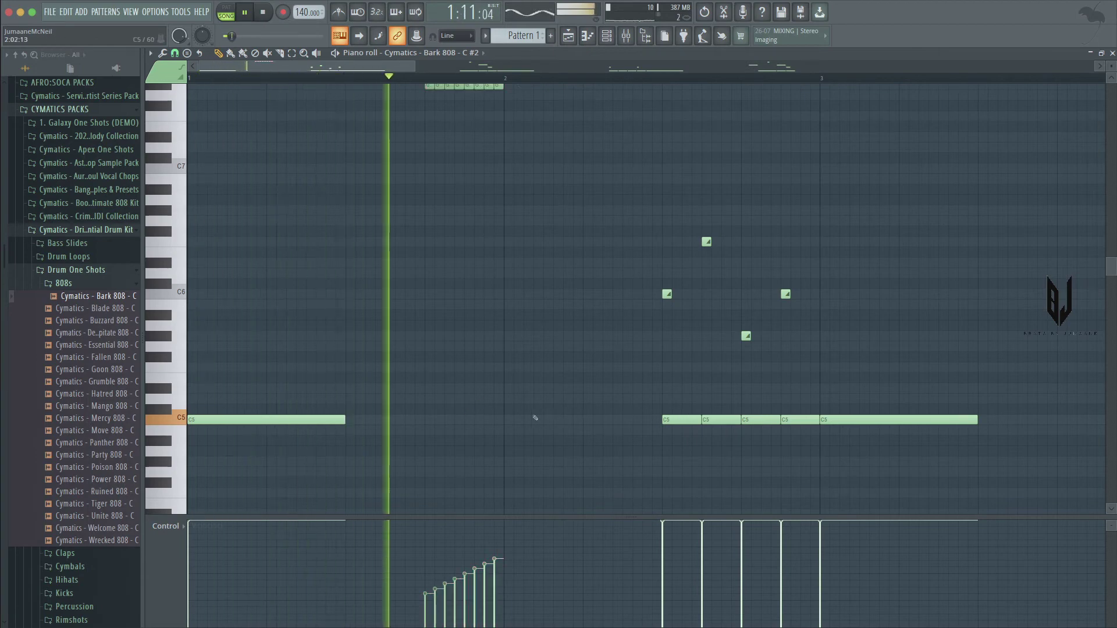
click(512, 423)
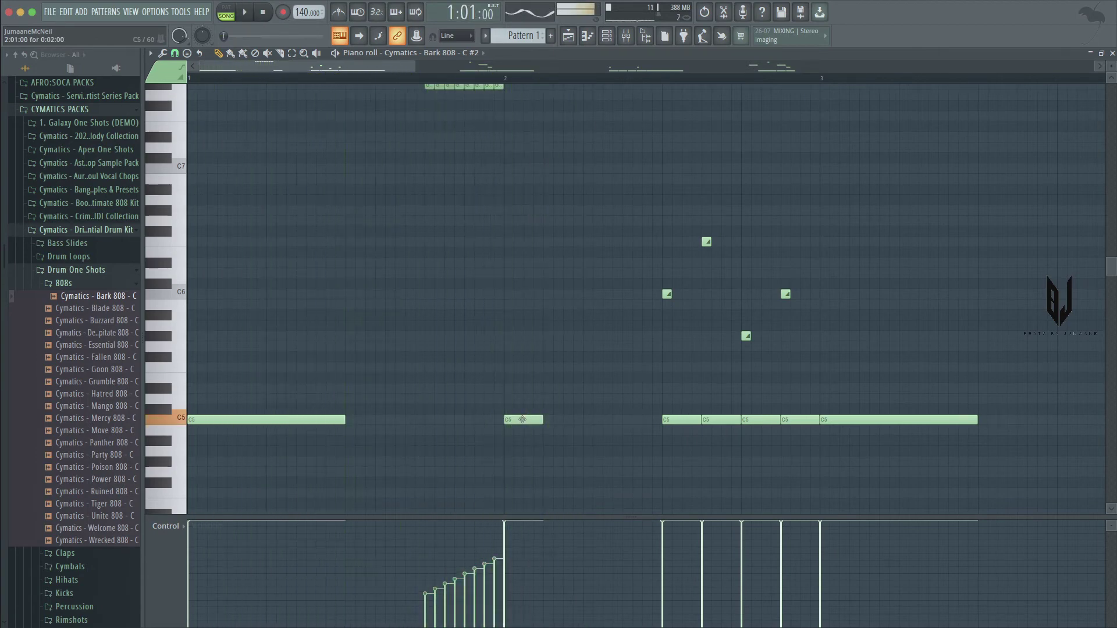
drag(528, 417, 588, 419)
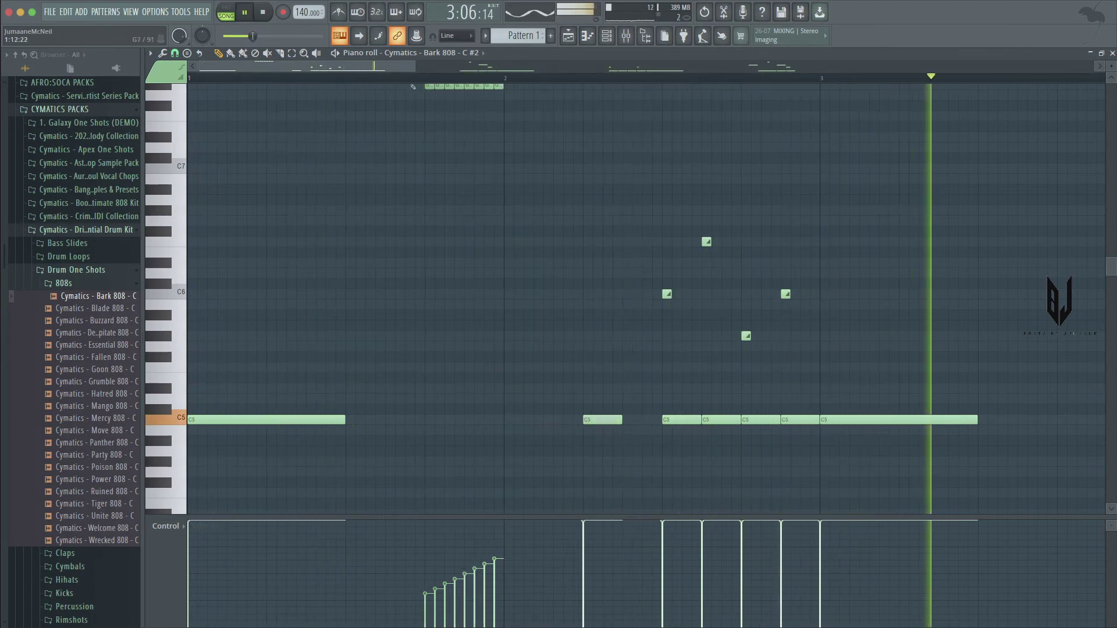
Replace the sample in the cloned Bark 808 channel with Cymatics - Grumble 808 and play the pattern
click(607, 36)
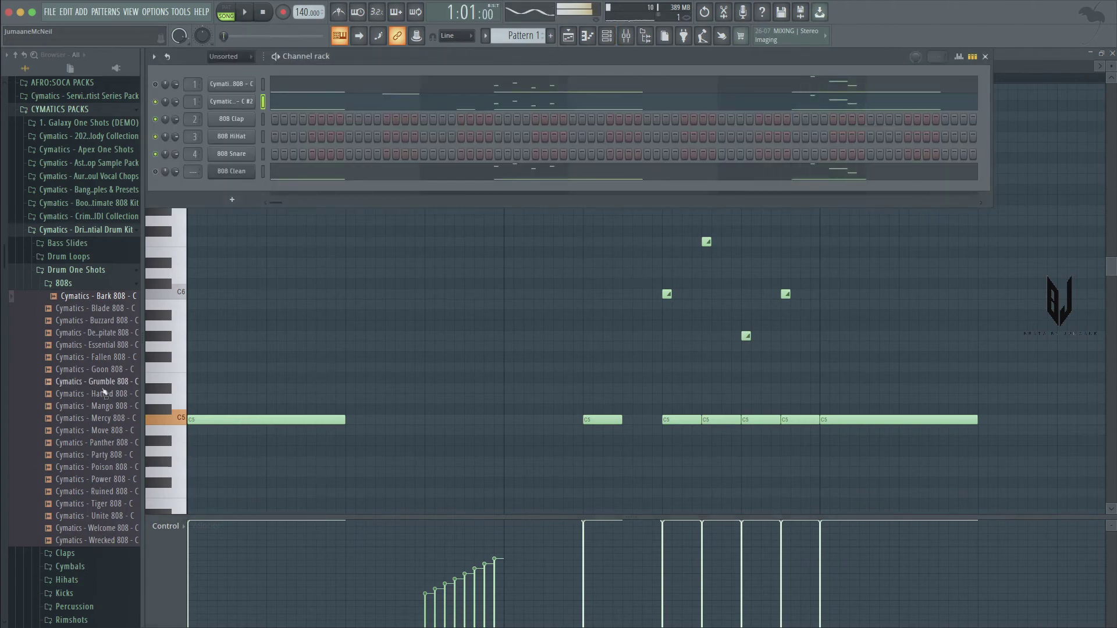
drag(104, 382, 230, 102)
key(space)
key(F6)
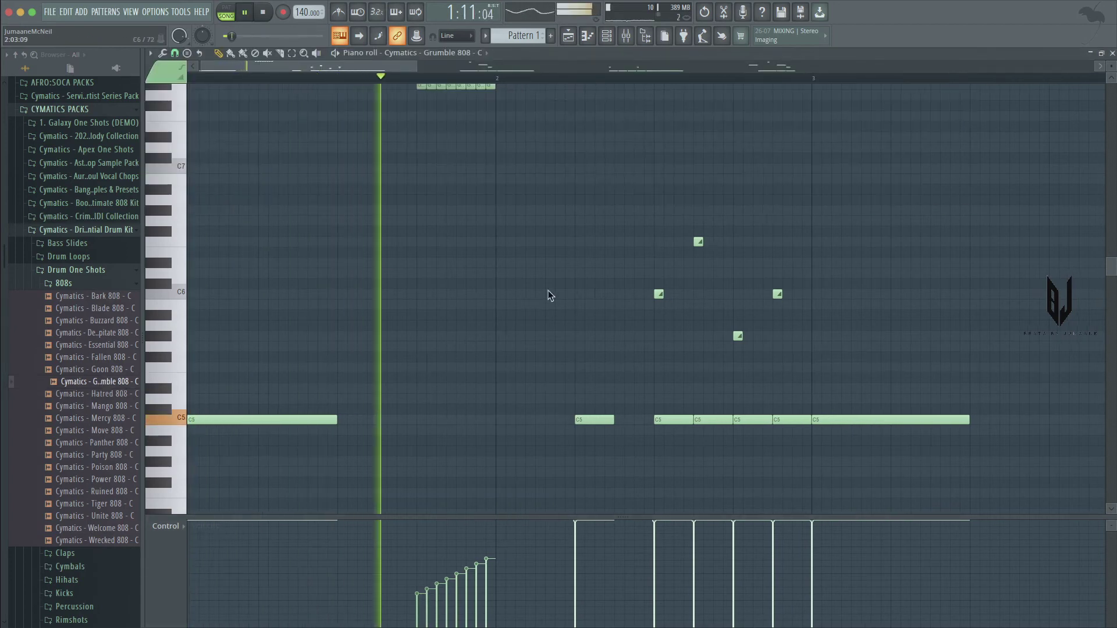
key(space)
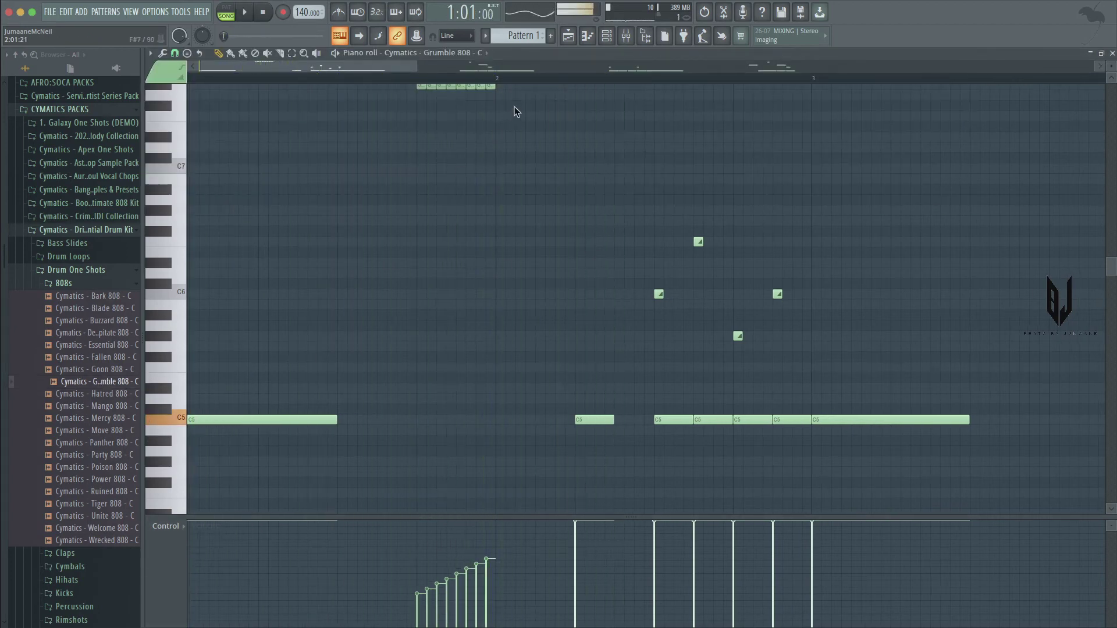
Transpose the eight-note roll before bar 2 down one octave and play it with the Grumble 808
drag(535, 99, 397, 88)
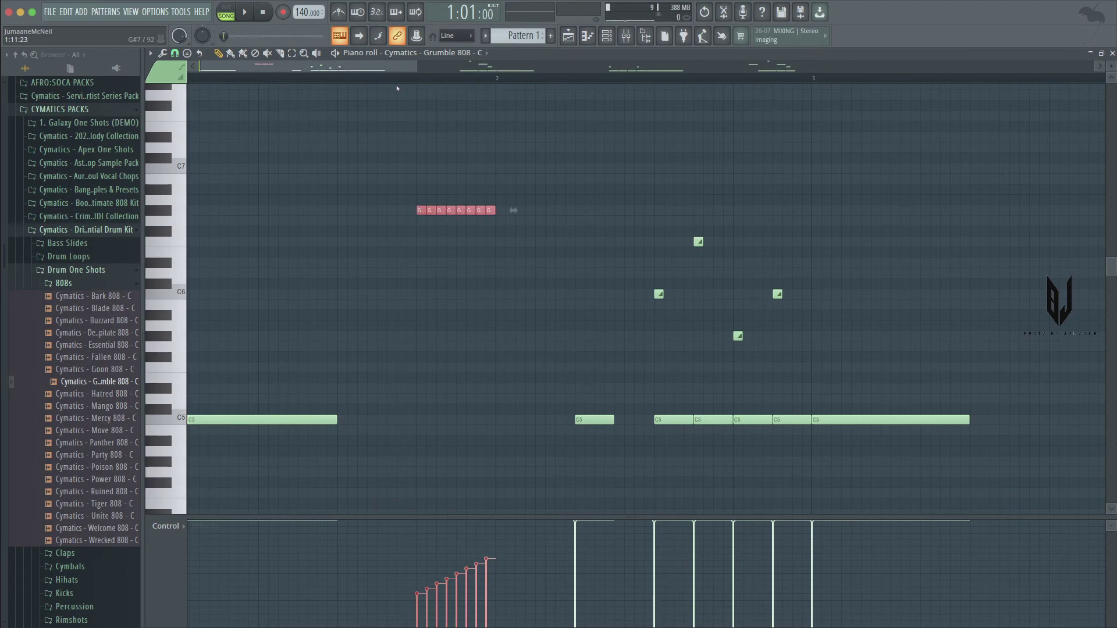
key(space)
key(ctrl+d)
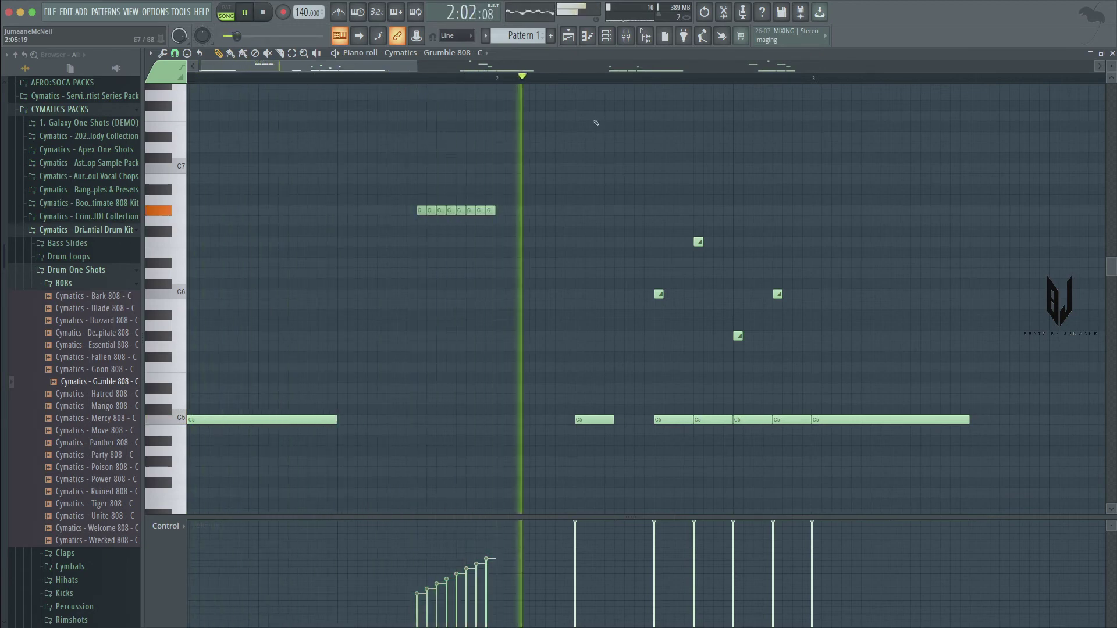
key(space)
Replace the Grumble 808 sample in the cloned channel with Cymatics - Mango 808 and play the pattern
click(602, 36)
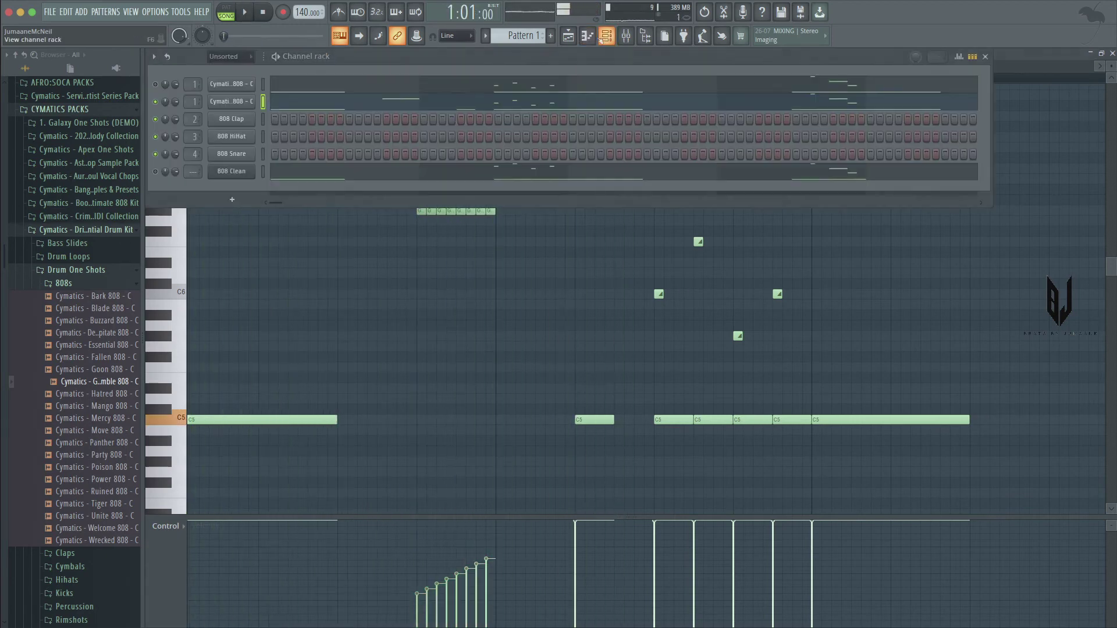
drag(136, 358, 245, 102)
key(space)
key(F6)
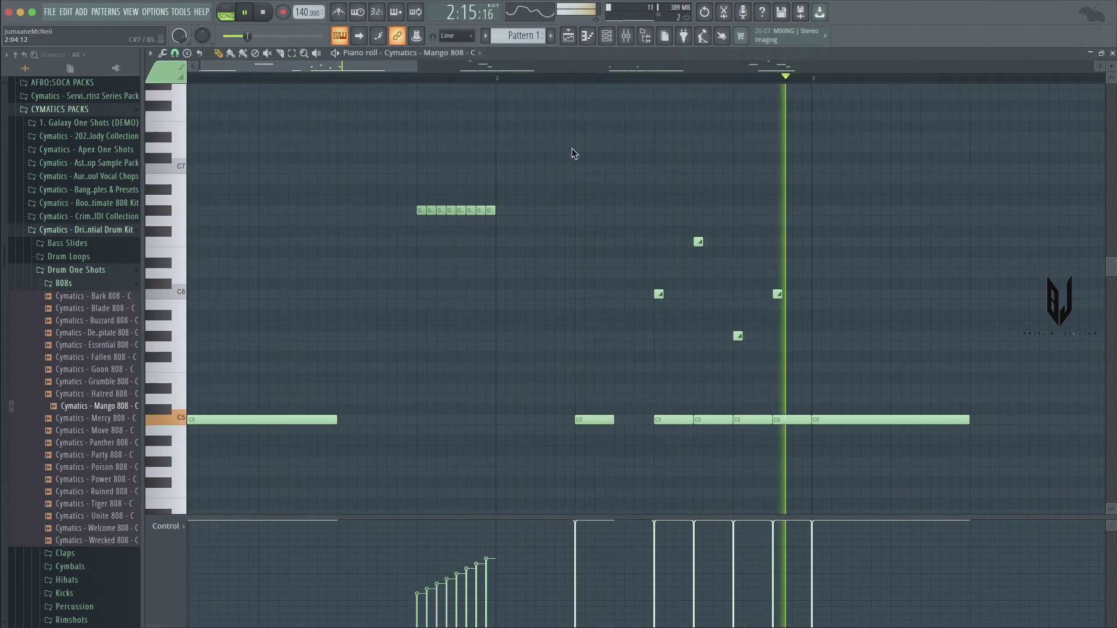
Transpose the eight-note G#6 roll up one octave during playback of the Mango 808
drag(574, 144, 421, 246)
key(ctrl+Up)
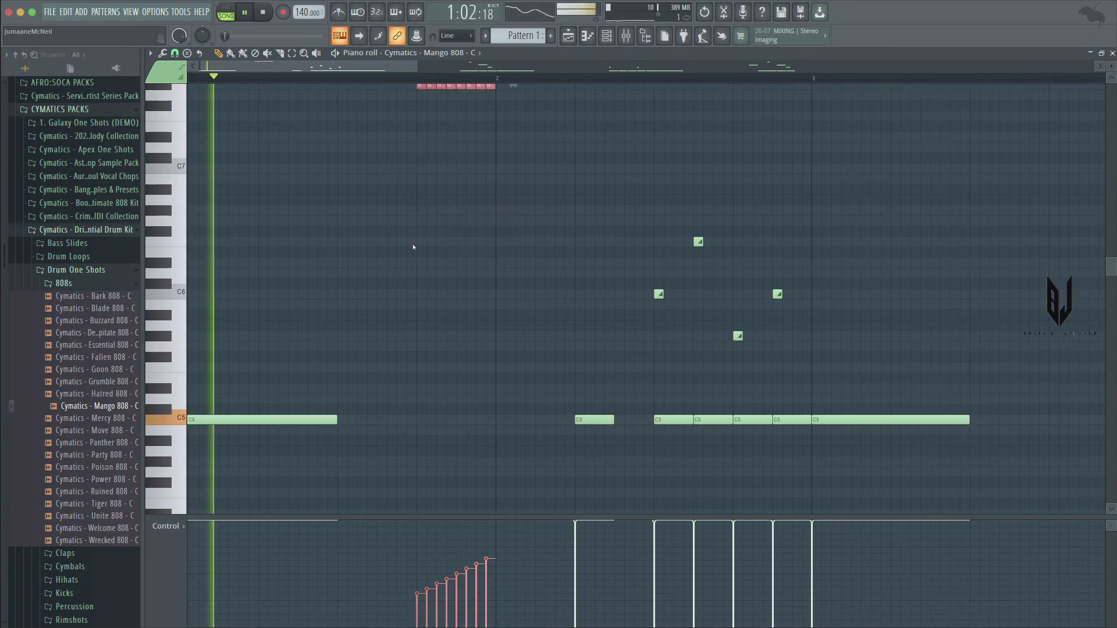
key(ctrl+d)
scroll(518, 202, up, 3)
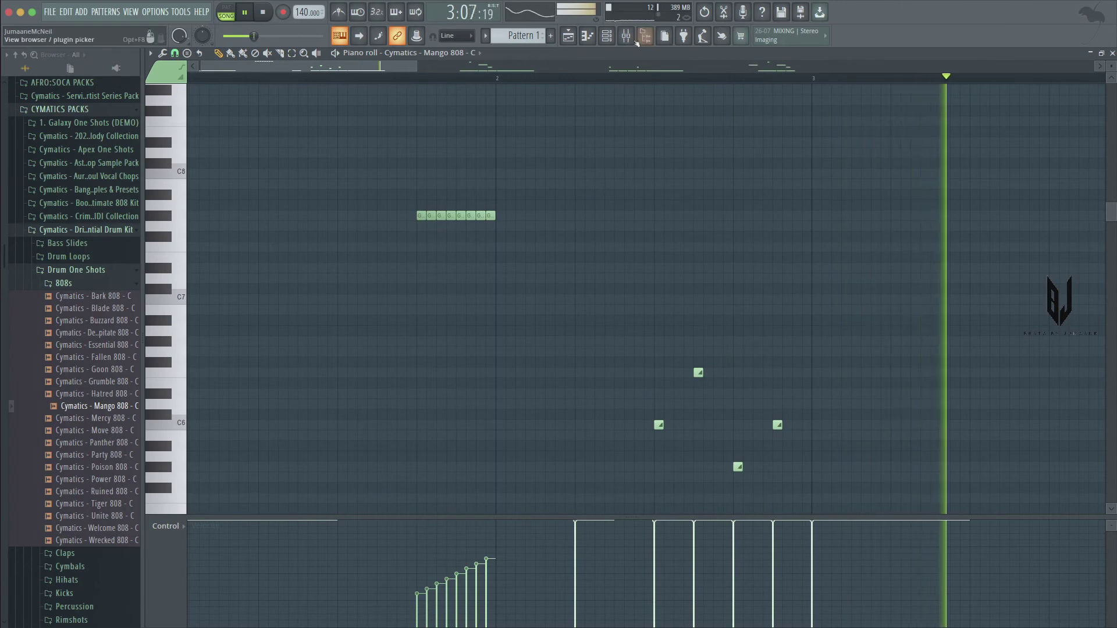
Preview the Panther 808 sample and load Cymatics - Party 808 into the cloned channel during playback
click(607, 36)
click(606, 36)
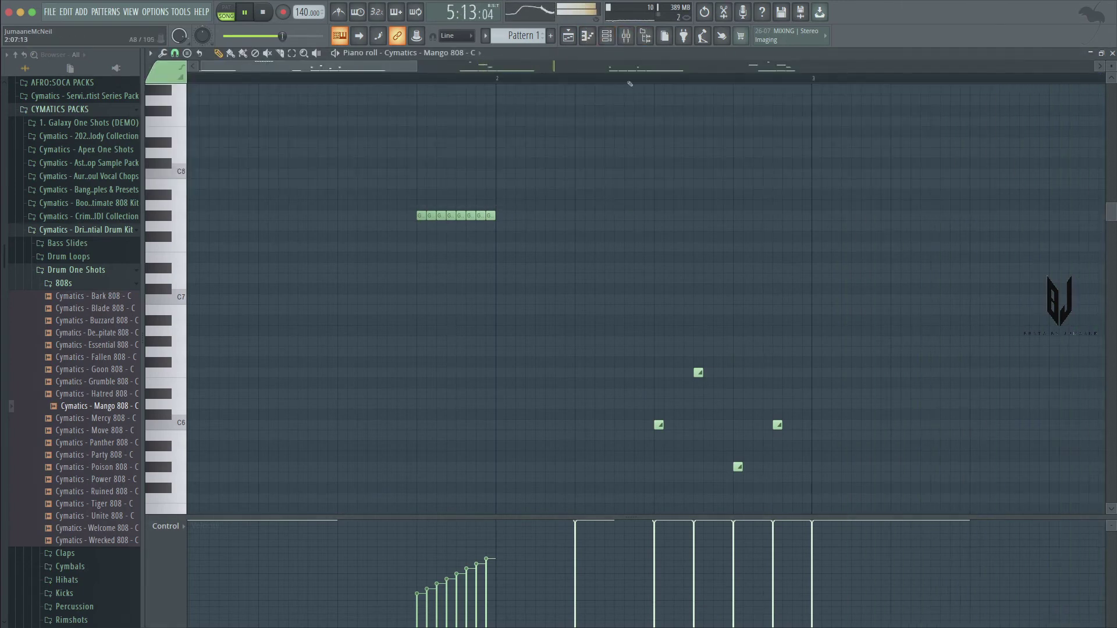
click(609, 37)
click(443, 158)
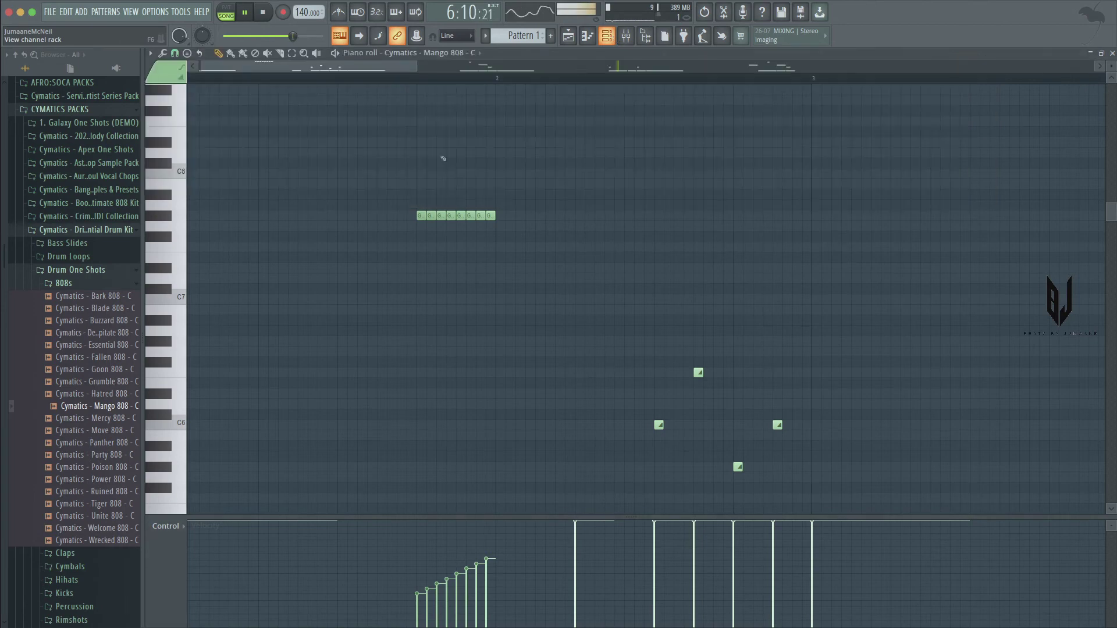
click(96, 444)
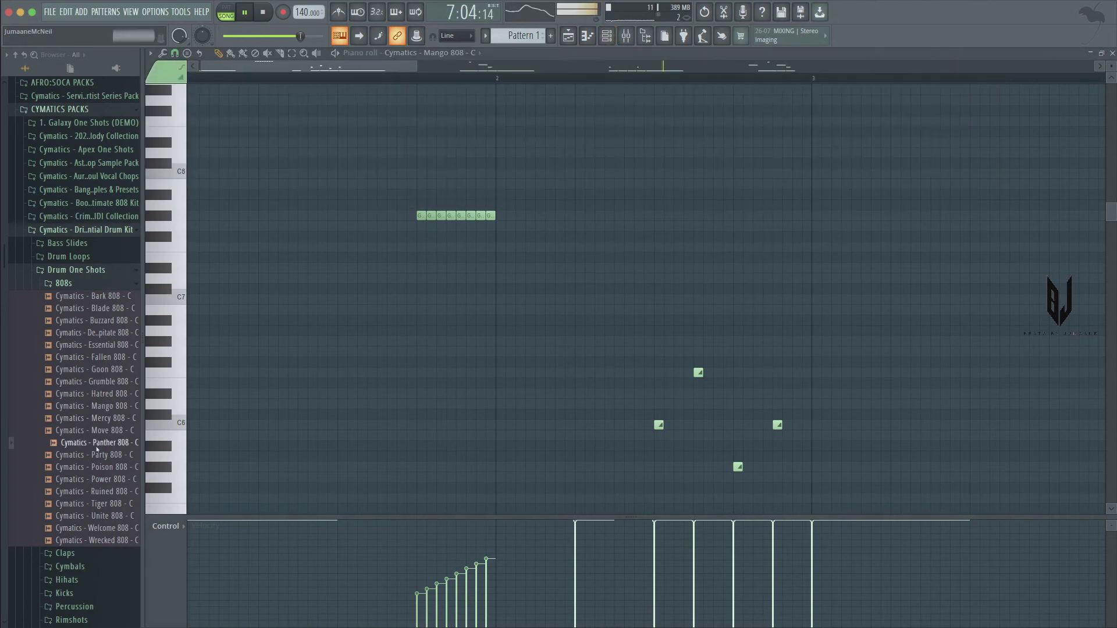
click(607, 37)
click(105, 455)
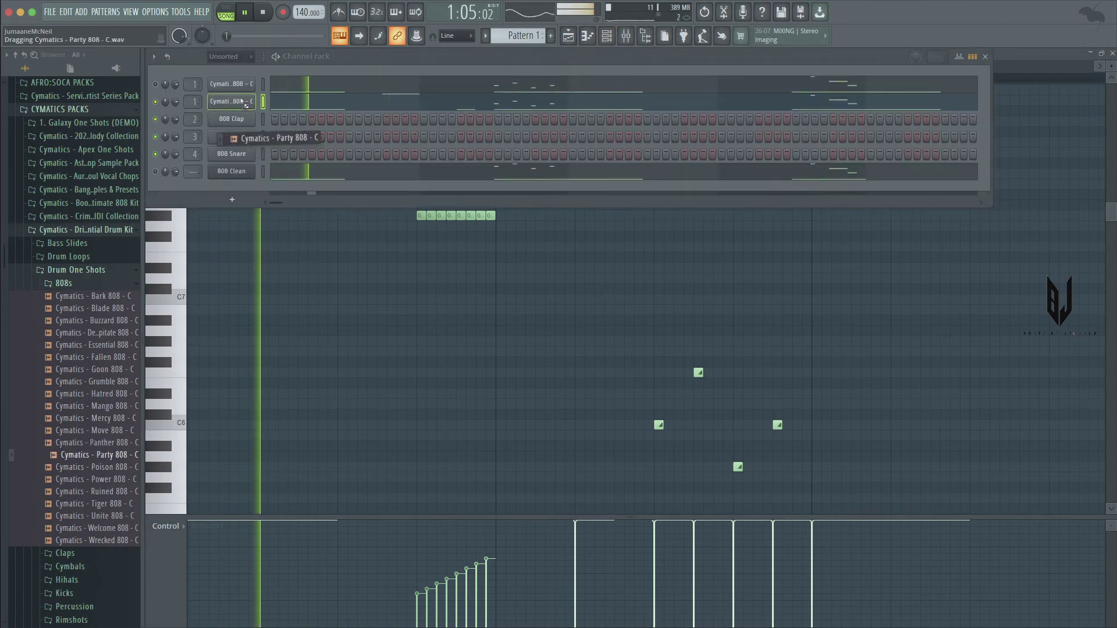
key(F6)
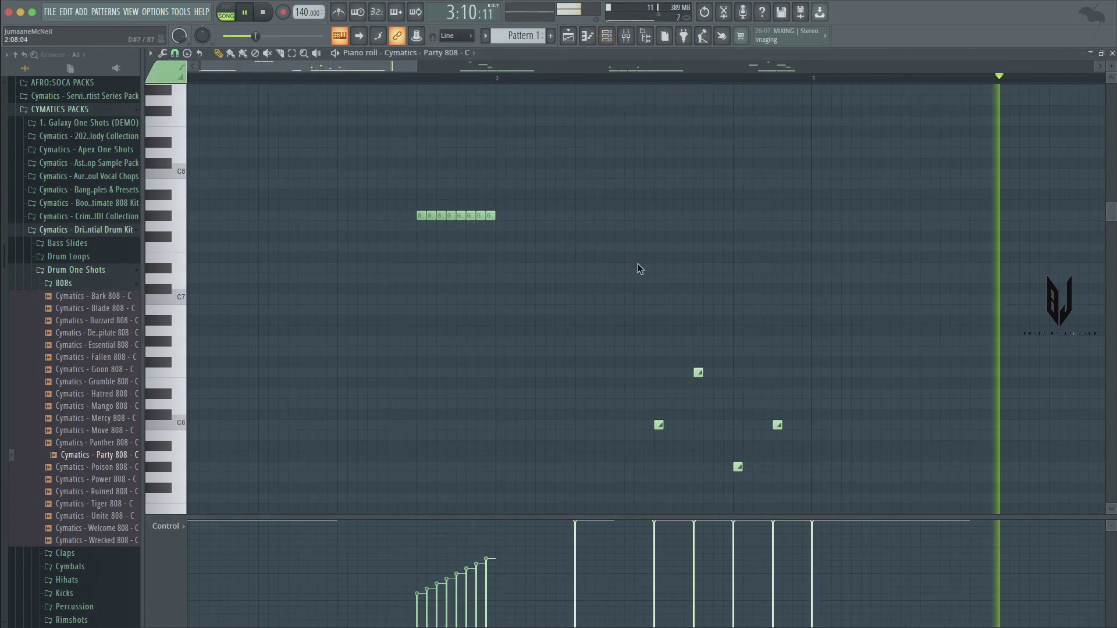
Apply Quick Legato to all the notes and shorten the long C5 notes at bars 3 and 5 to half a bar each
key(super+l)
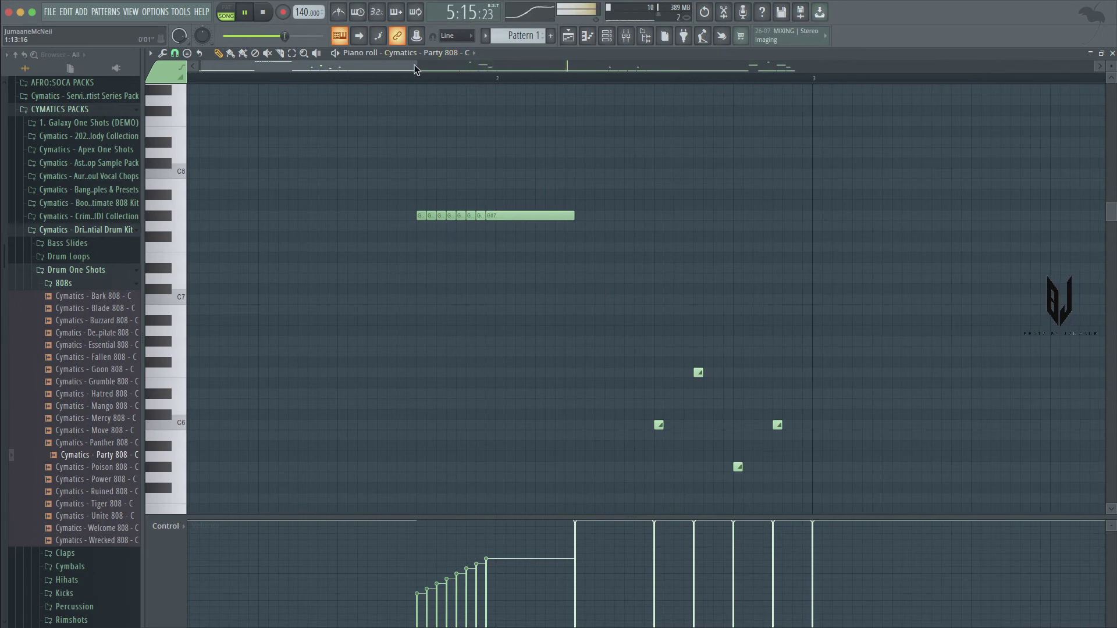
scroll(417, 71, down, 3)
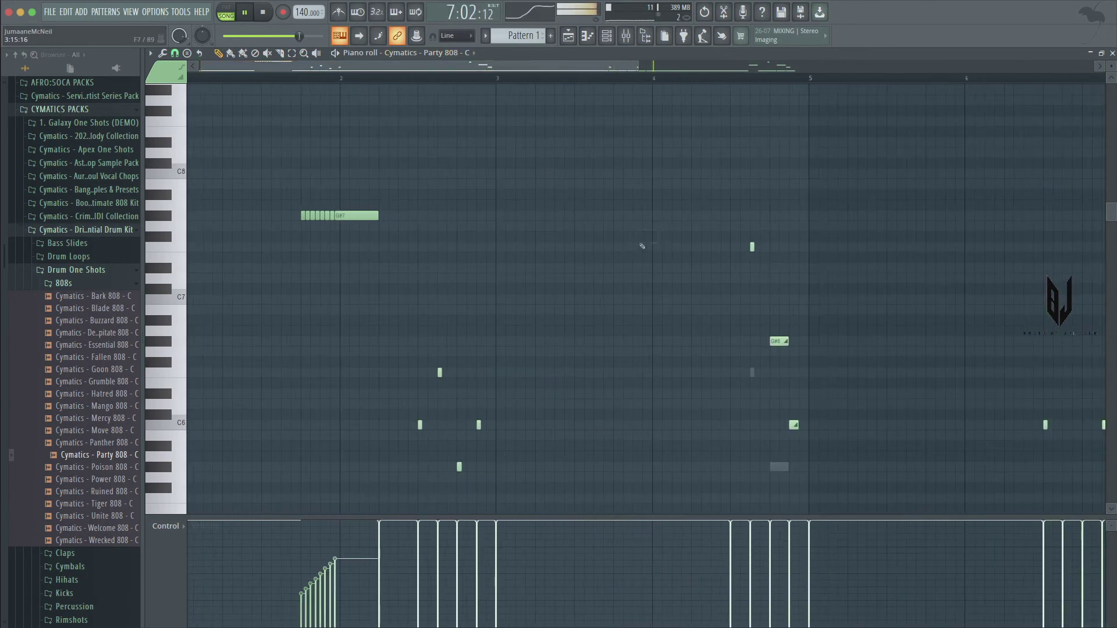
scroll(642, 246, down, 5)
drag(618, 289, 647, 484)
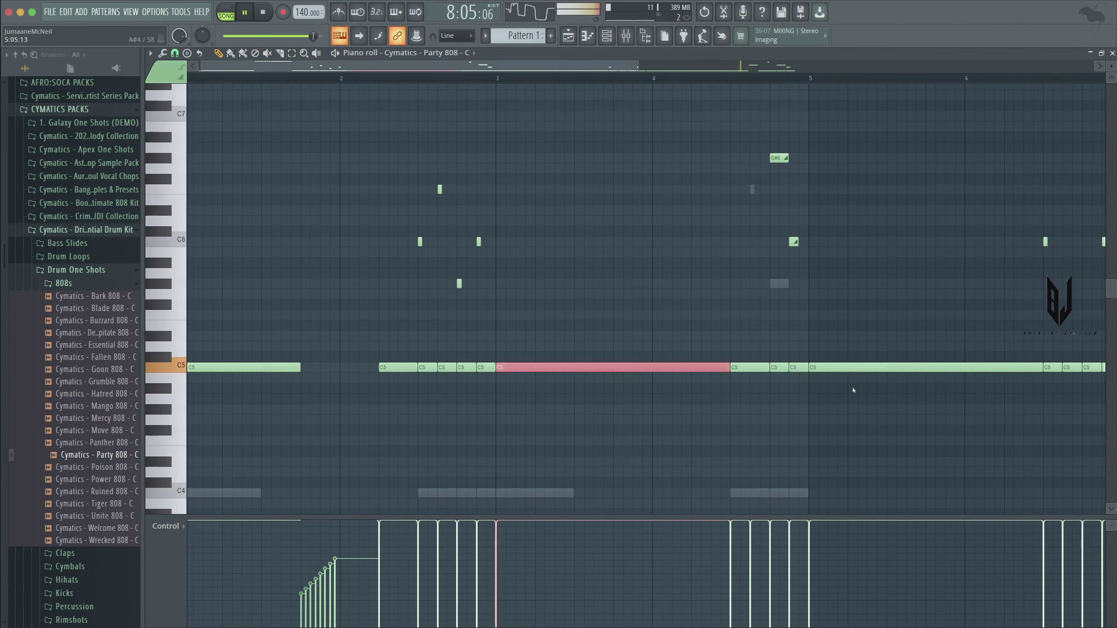
drag(897, 311, 899, 432)
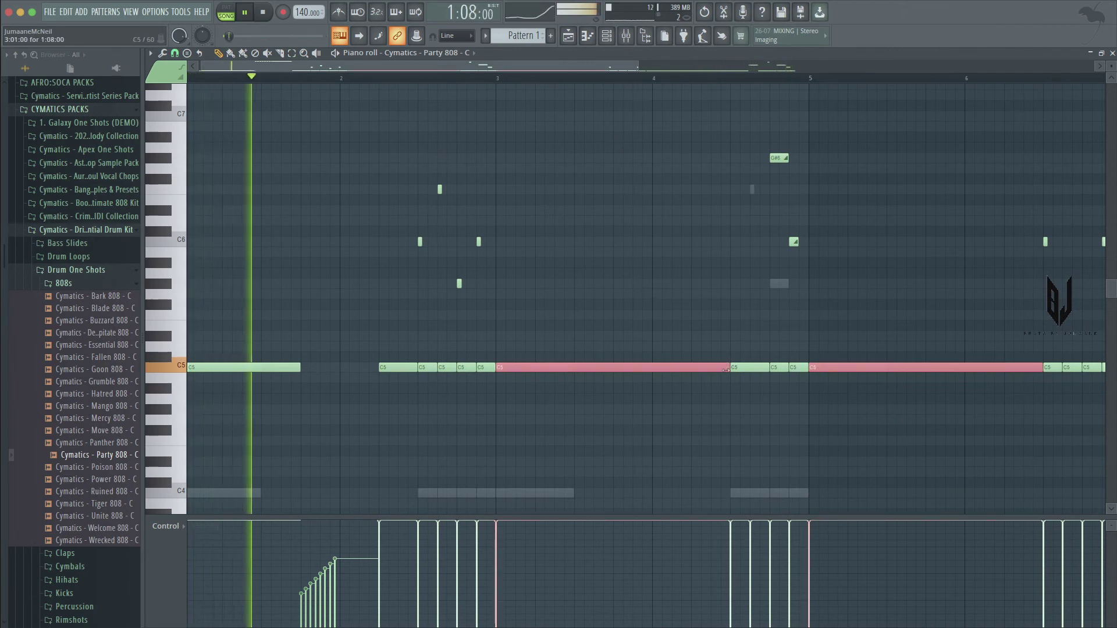
drag(727, 367, 563, 382)
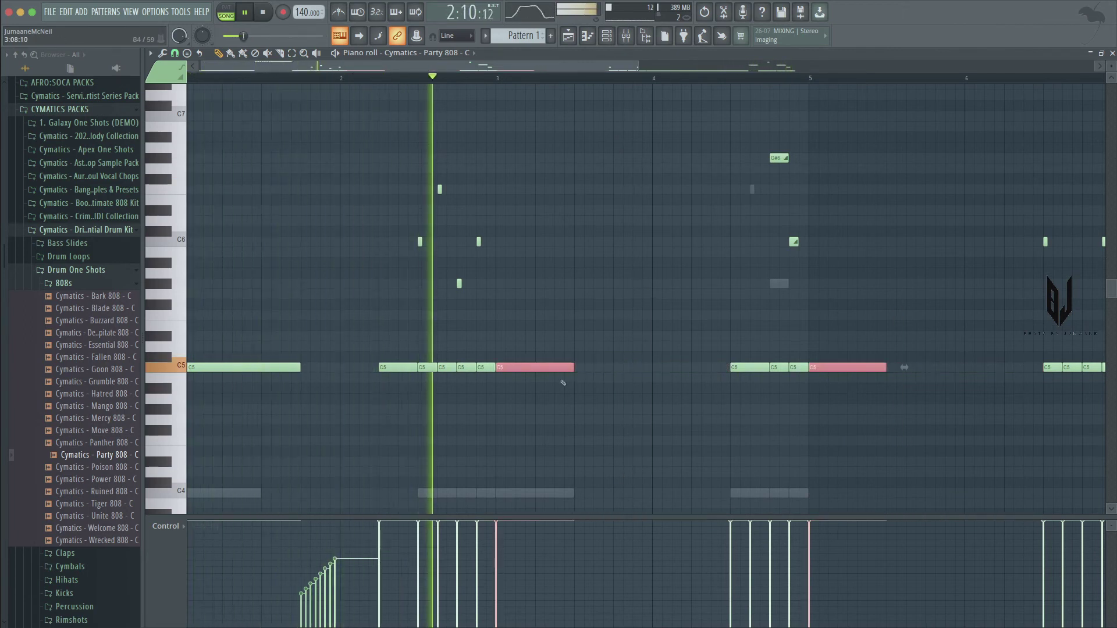
ctrl+click(645, 284)
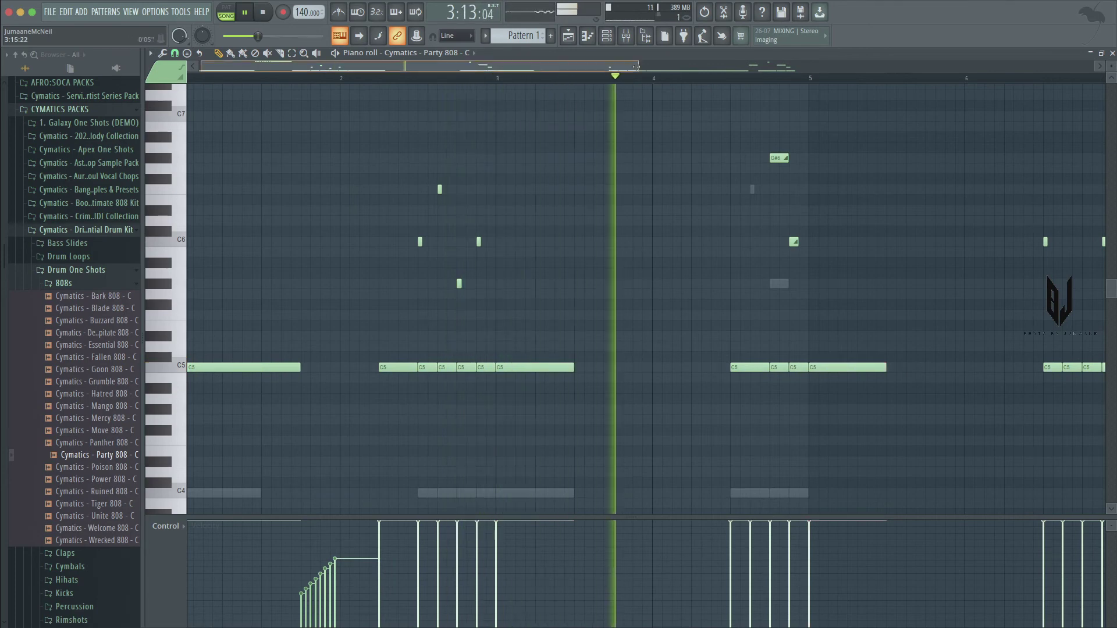
Shorten the long C5 note at the start of bar 7 to half a bar
drag(638, 67, 861, 66)
drag(893, 342, 854, 384)
ctrl+click(884, 328)
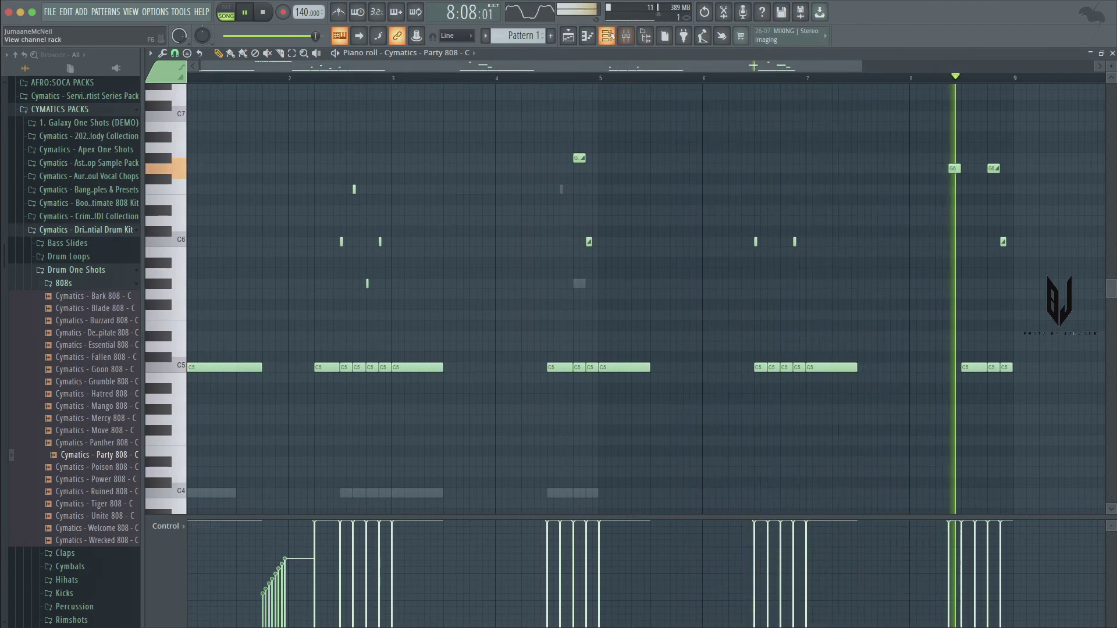
Stop playback and replace the Party 808 sample in the cloned channel with Cymatics - Bark 808
key(F6)
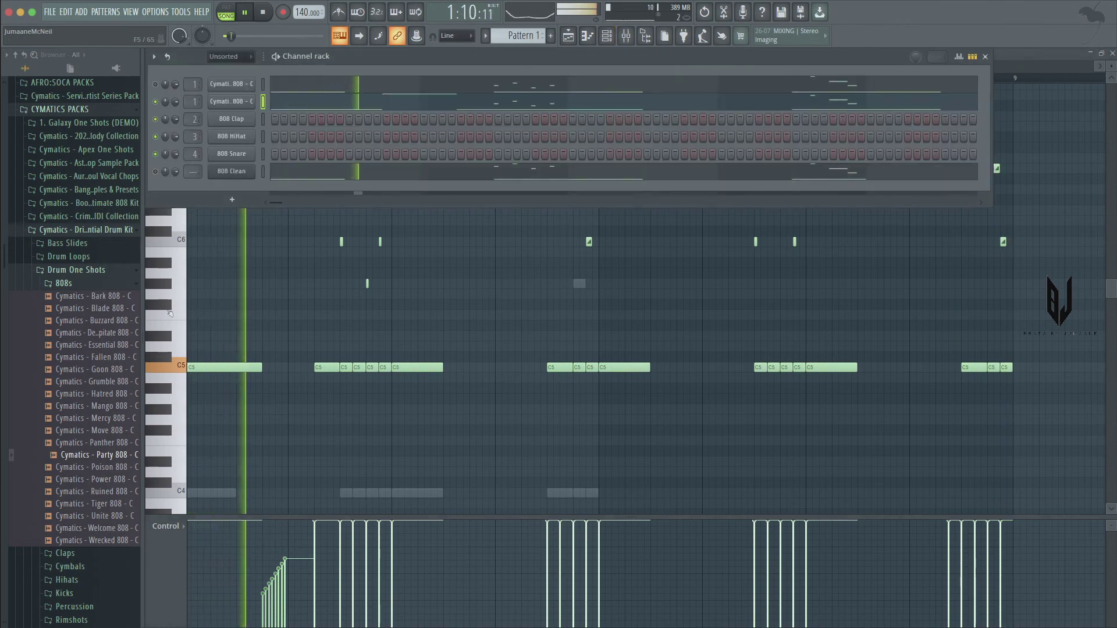
key(space)
drag(93, 296, 228, 109)
key(F6)
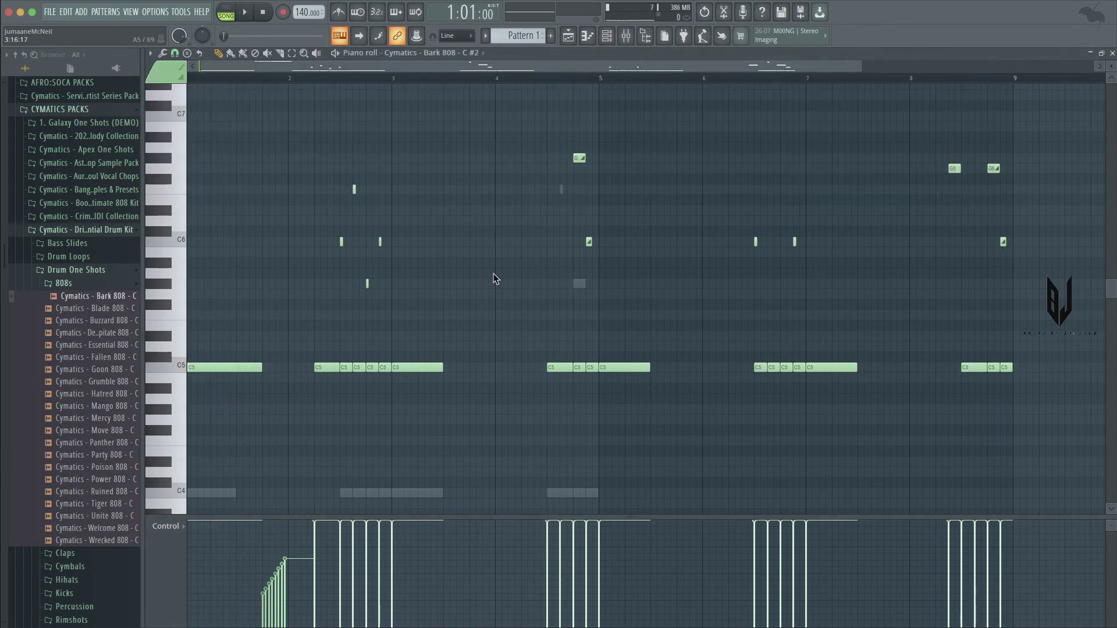
Open the mixer, switch it to the Extra large layout and maximise it
click(608, 40)
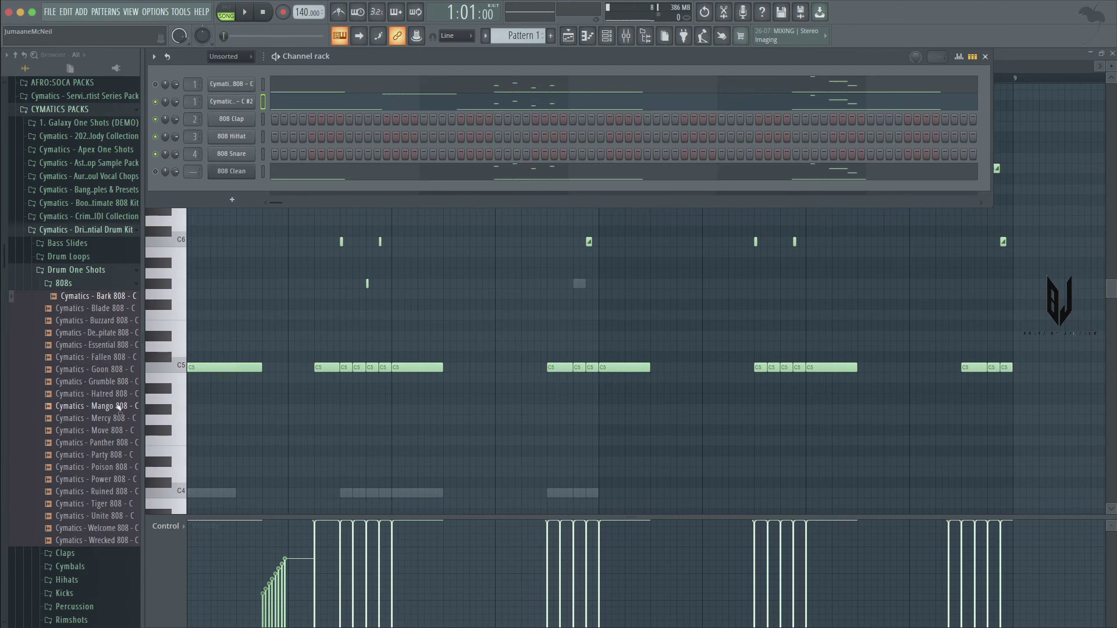
click(628, 38)
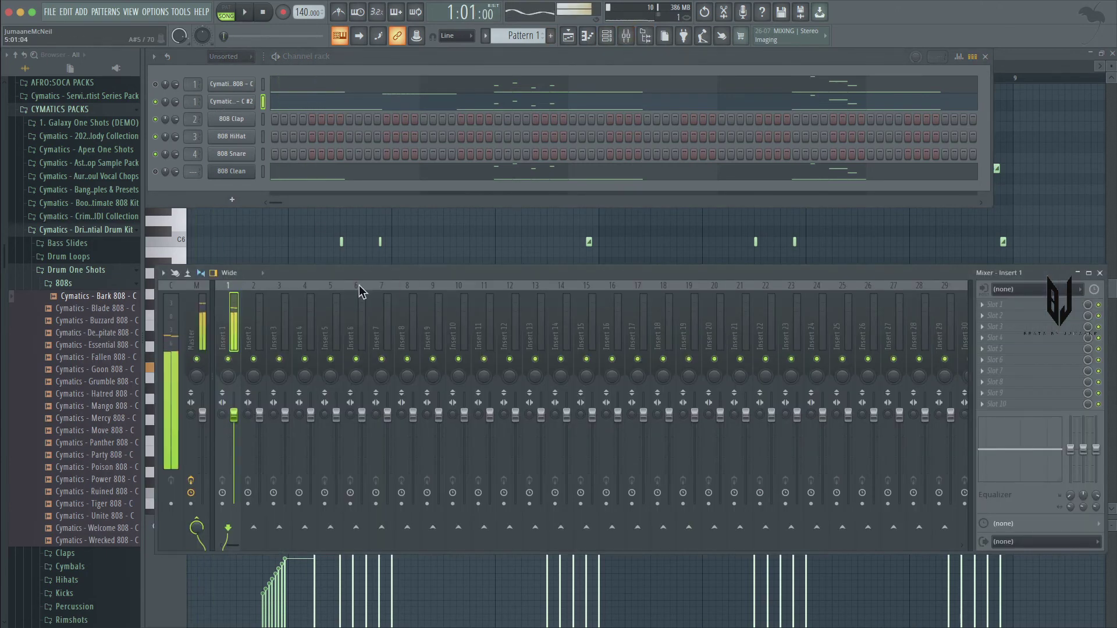
click(253, 274)
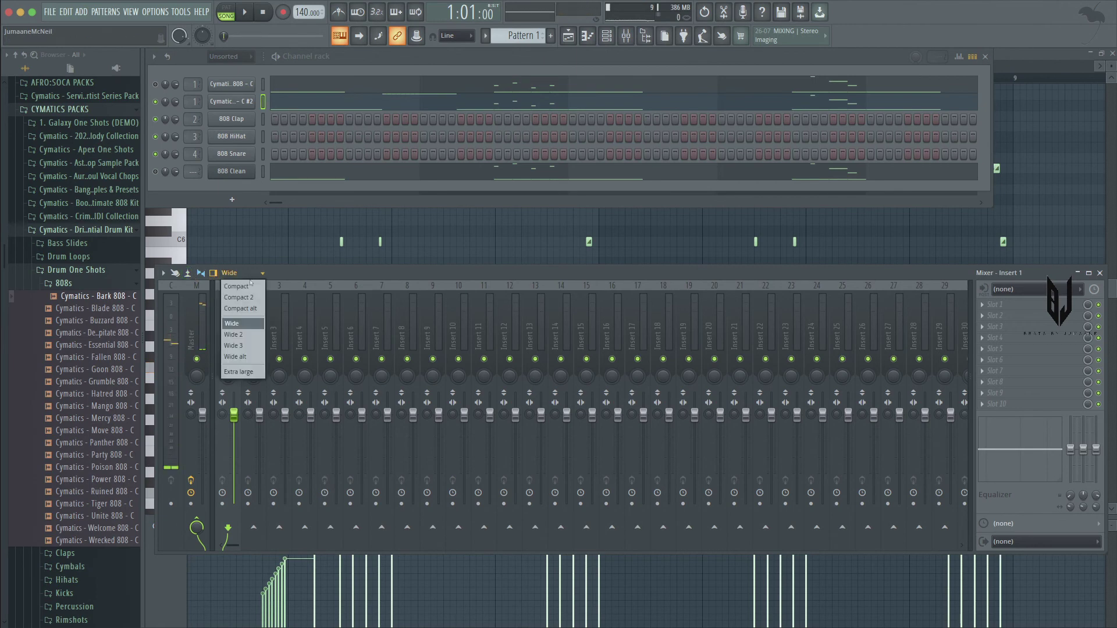
click(241, 373)
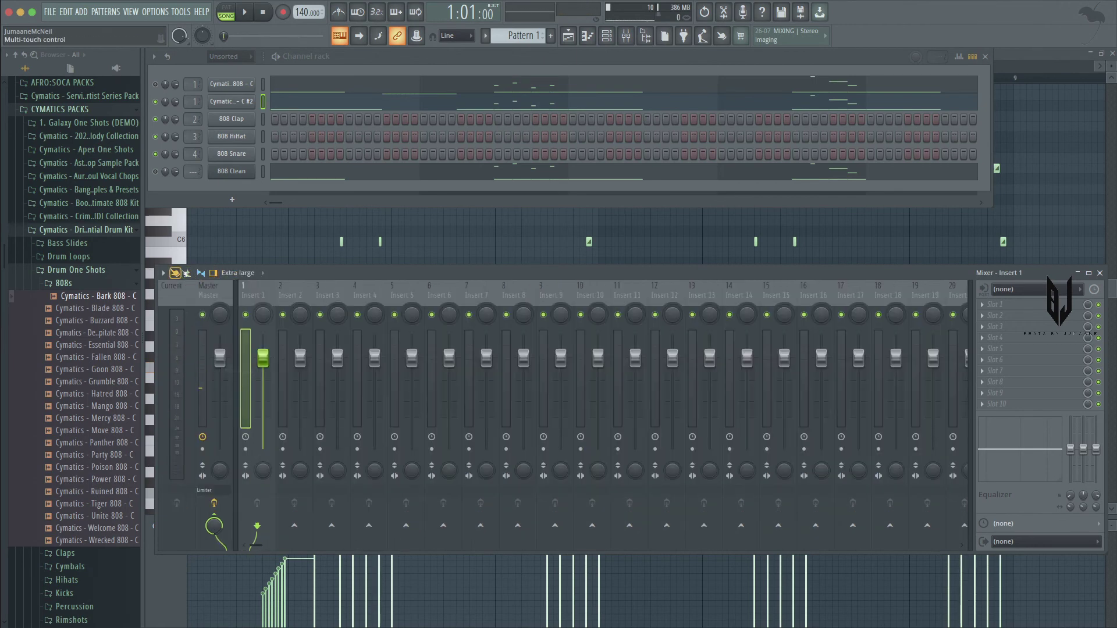
click(1090, 273)
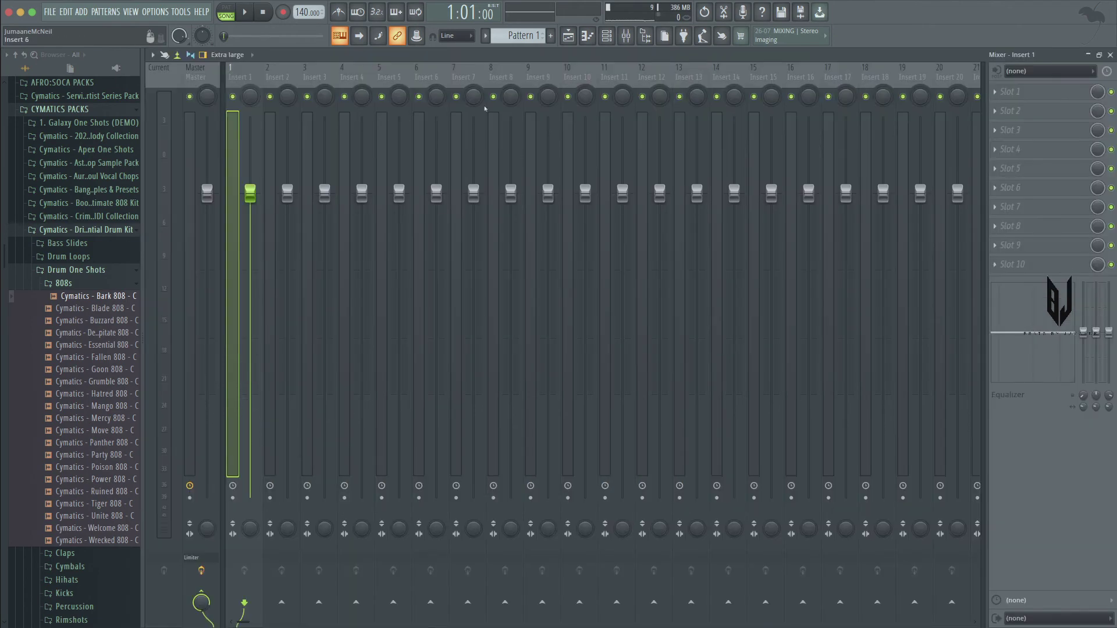
Dock mixer insert 20 to the Right and rename it rev
click(809, 79)
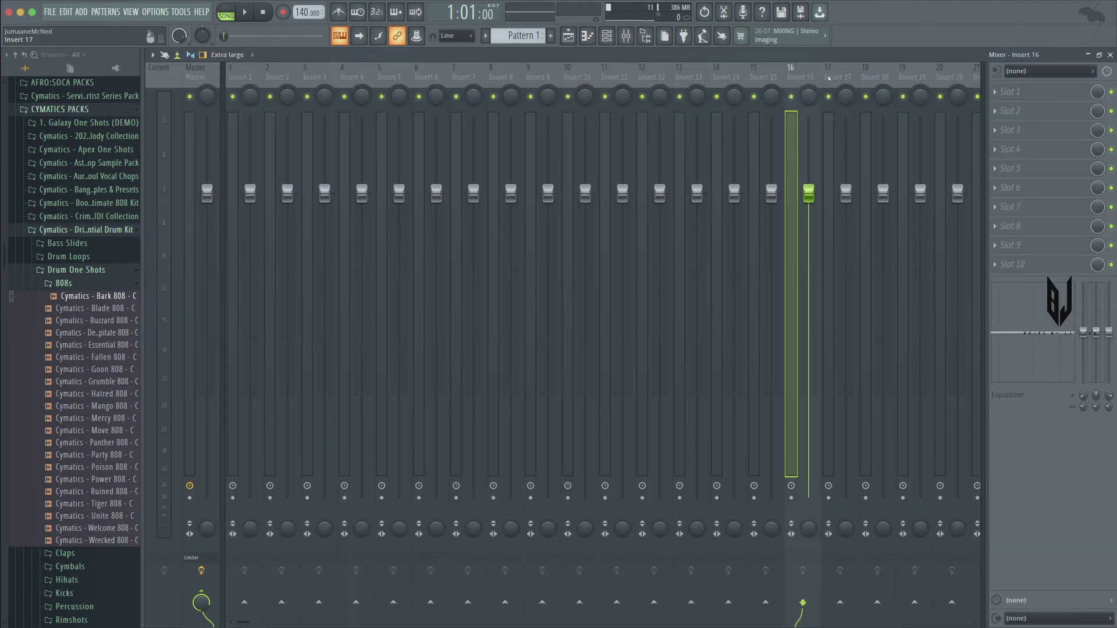
click(829, 77)
click(867, 76)
click(904, 75)
click(943, 74)
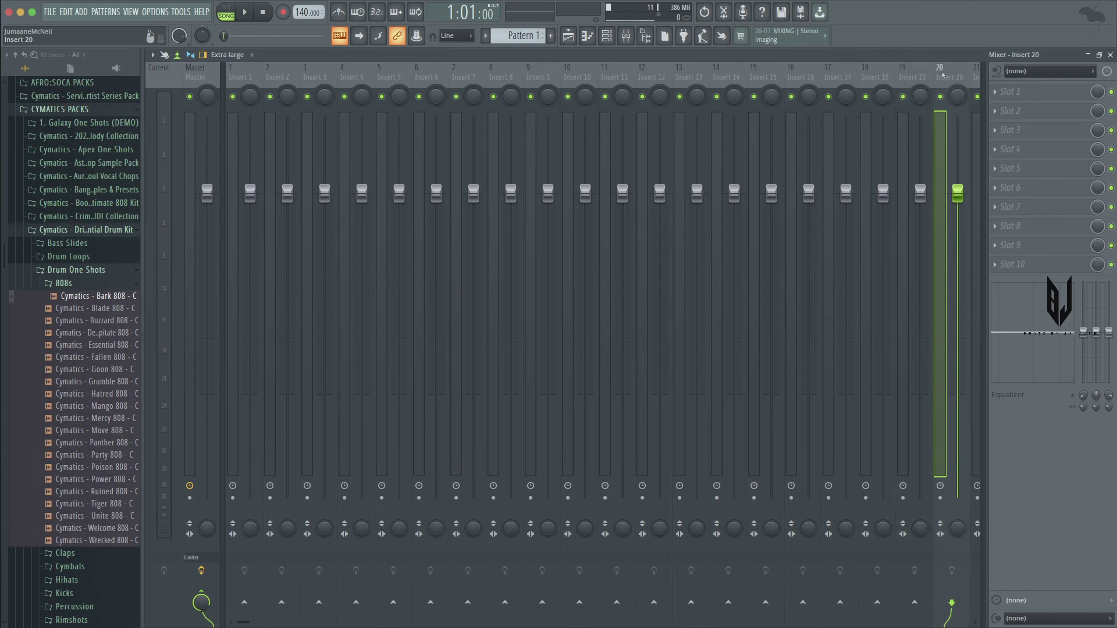
right_click(943, 74)
mouse_move(995, 343)
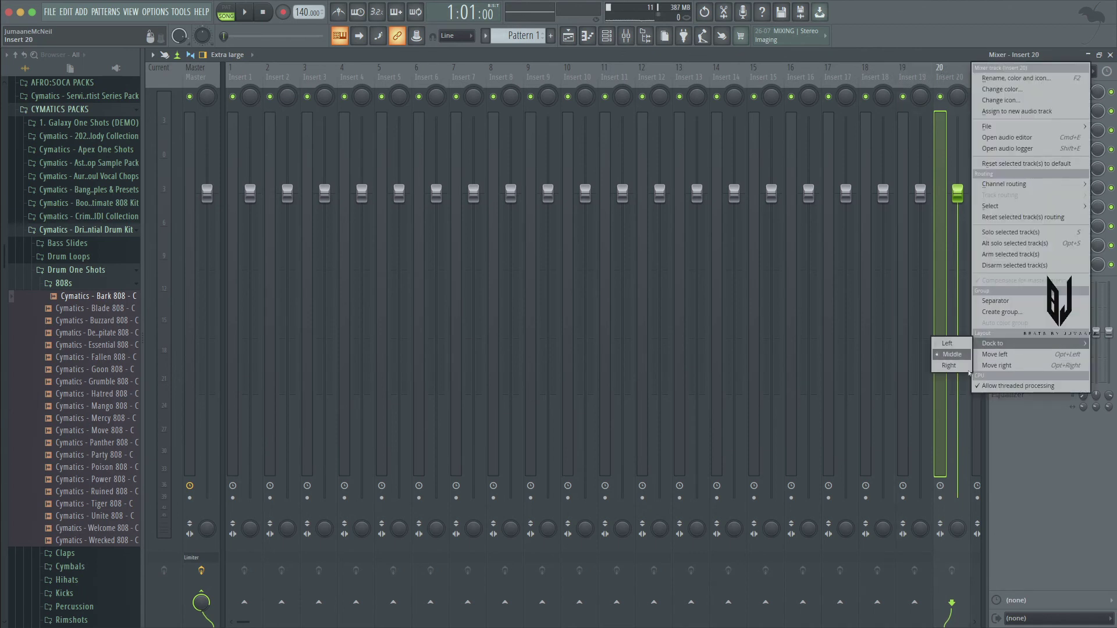
click(961, 367)
double_click(964, 87)
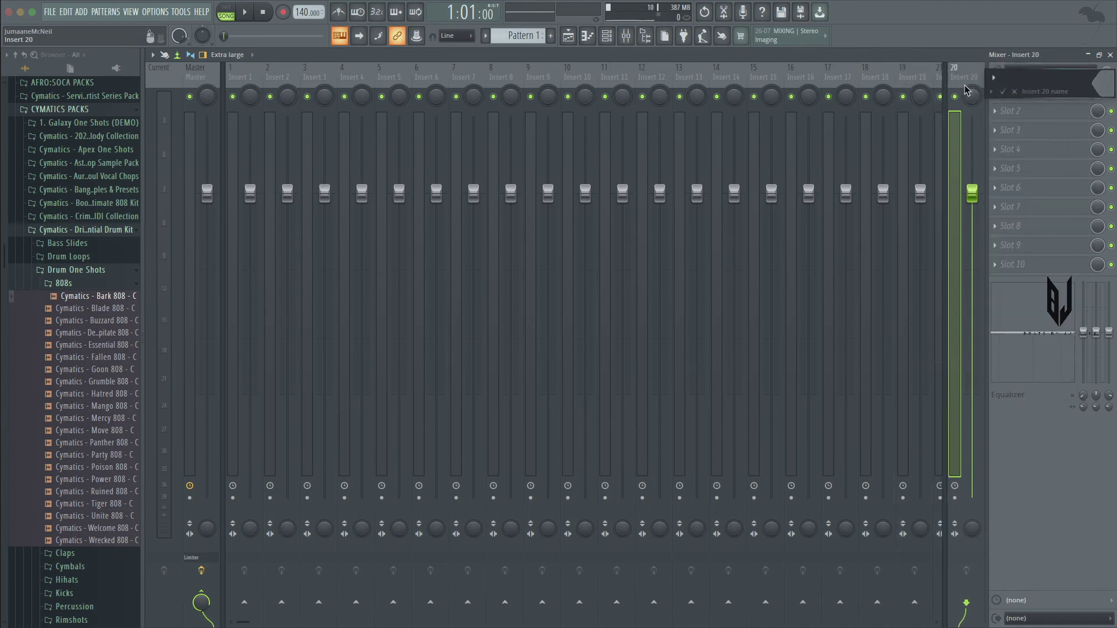
key(Return)
Load Fruity Parametric EQ 2 on the rev track with a steep low cut at about 228 Hz and a rolled-off high end
click(1013, 92)
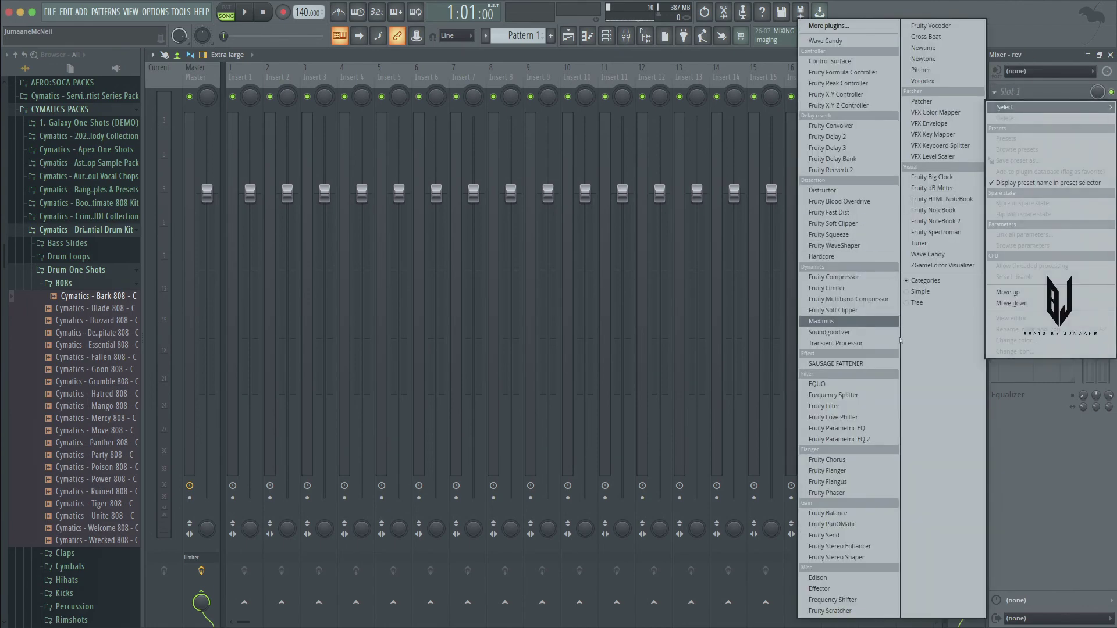
click(886, 439)
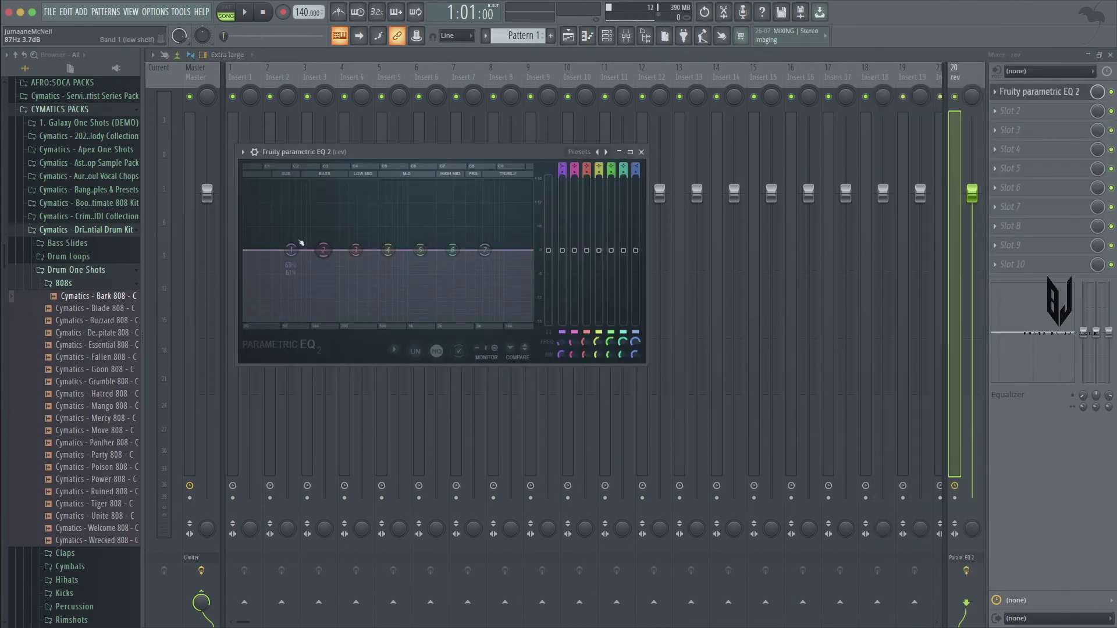
right_click(289, 251)
click(330, 290)
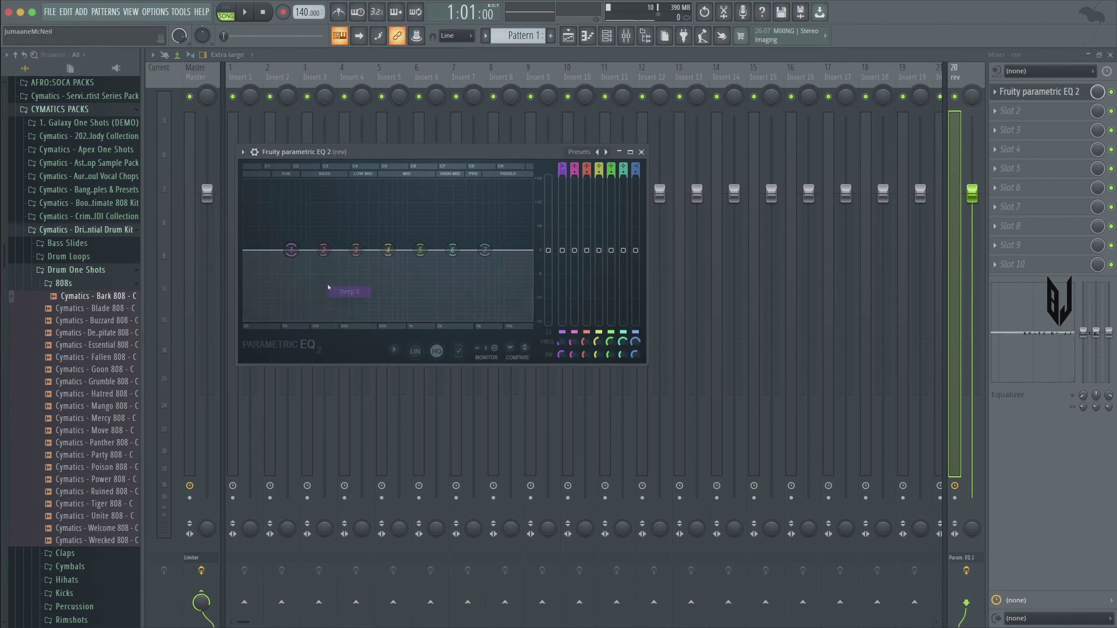
drag(298, 252, 348, 324)
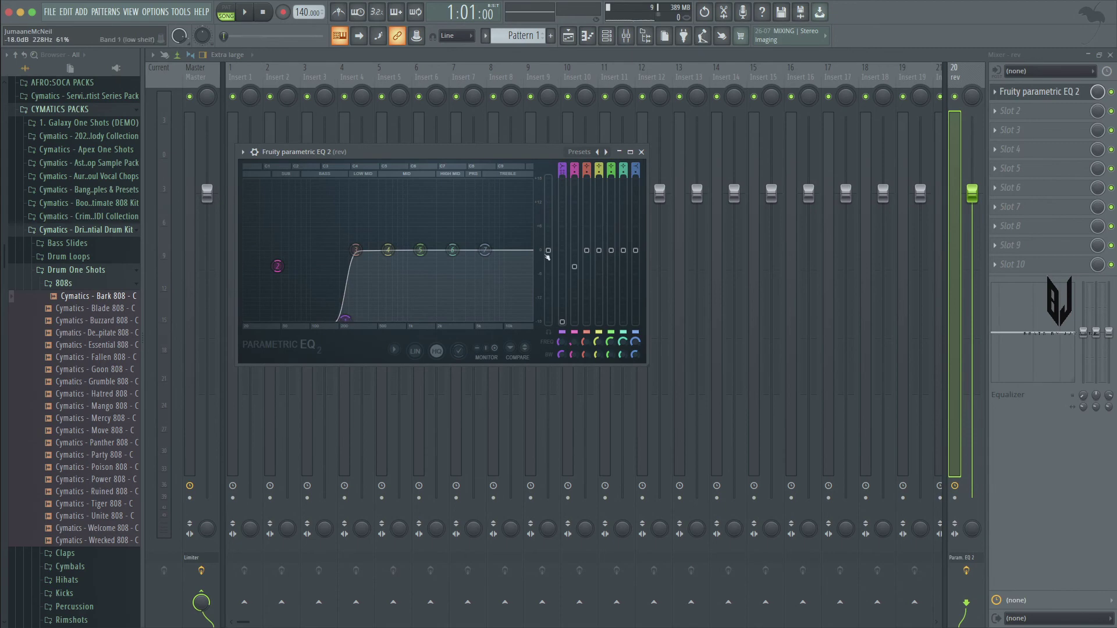
drag(485, 250, 493, 319)
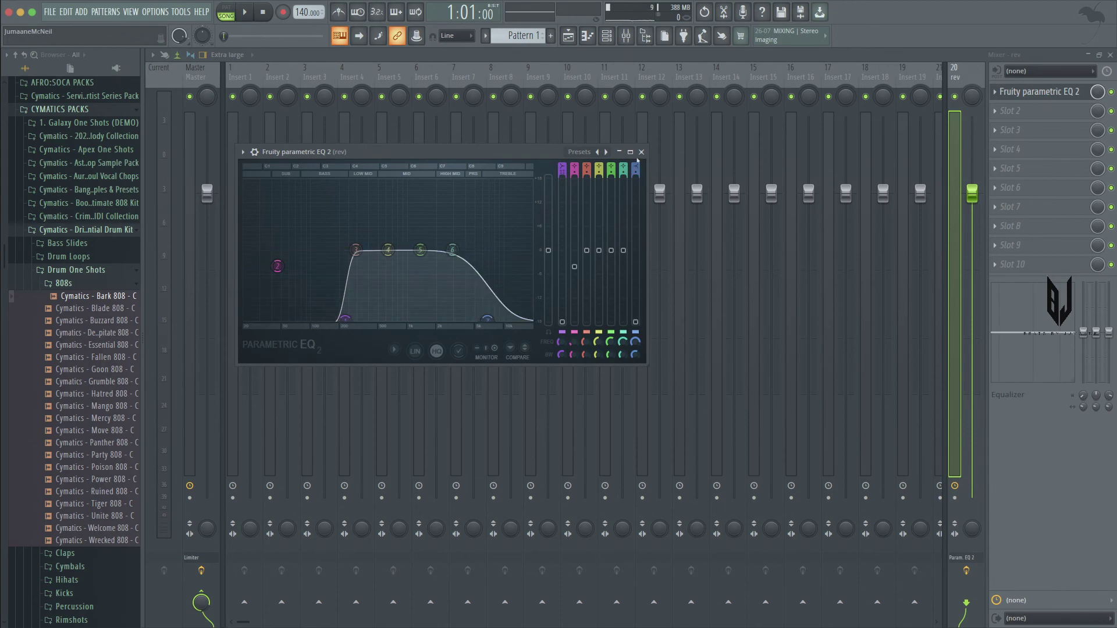
click(640, 153)
Load Fruity Reeverb 2 after the EQ on the rev track, increase its room size and pull the dry level down
click(1045, 110)
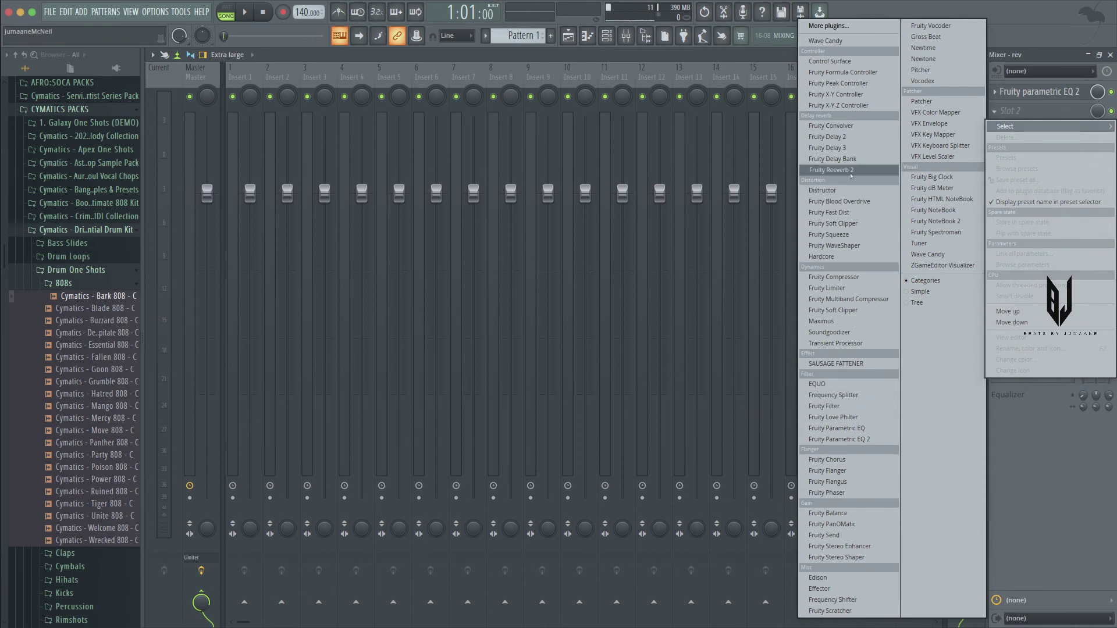
click(851, 173)
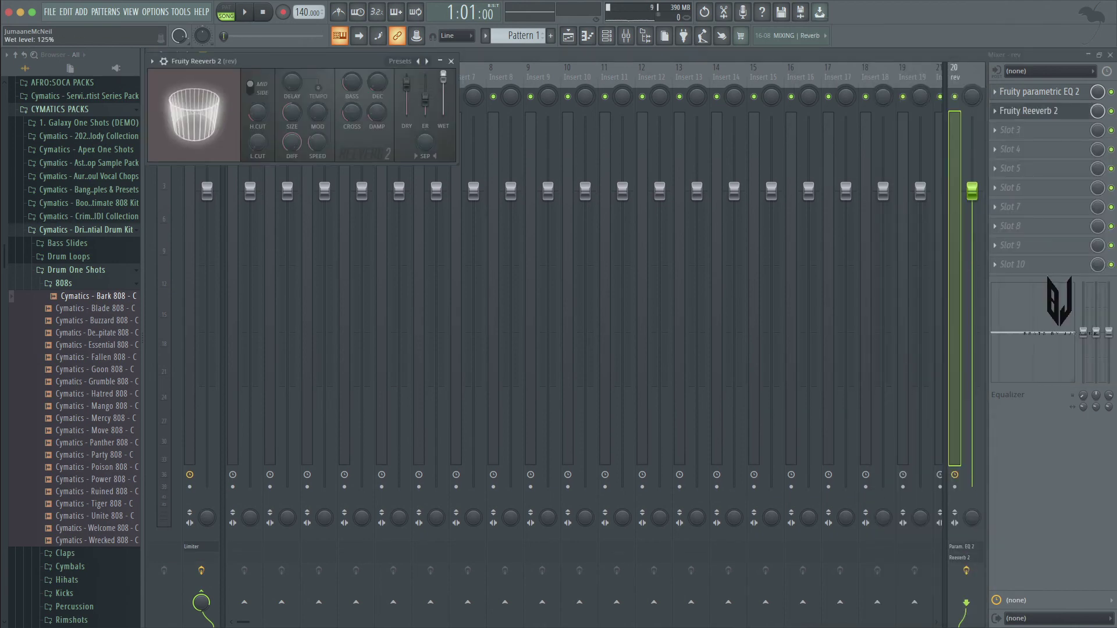
drag(292, 112, 291, 82)
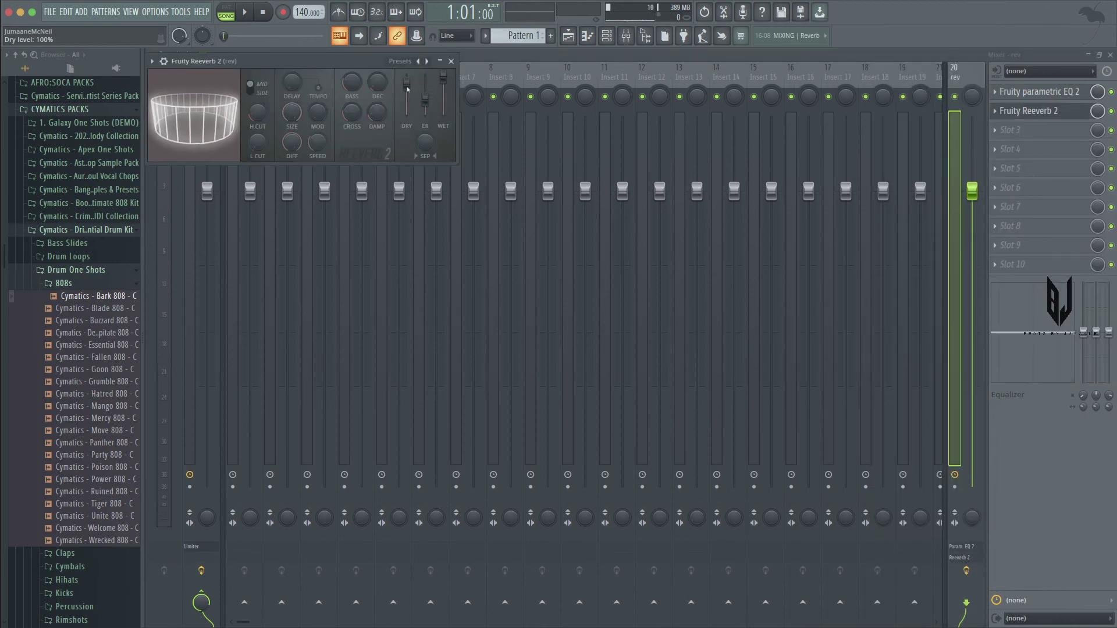
drag(406, 85, 407, 115)
click(451, 60)
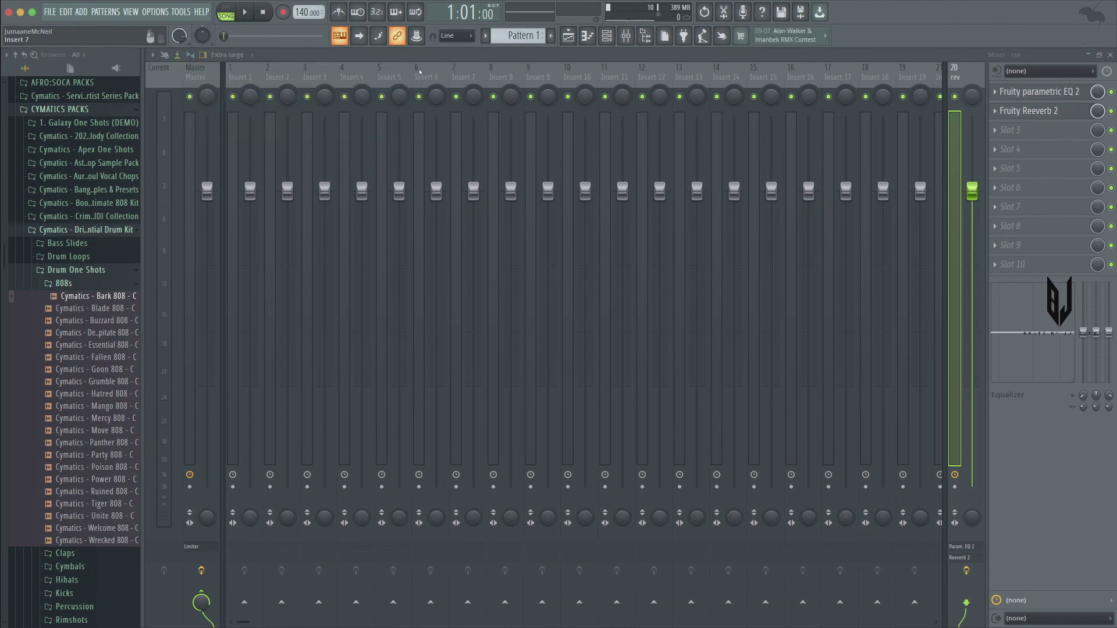
Send Insert 1 to the rev track at 100% and play the loop to check the reverb
click(243, 79)
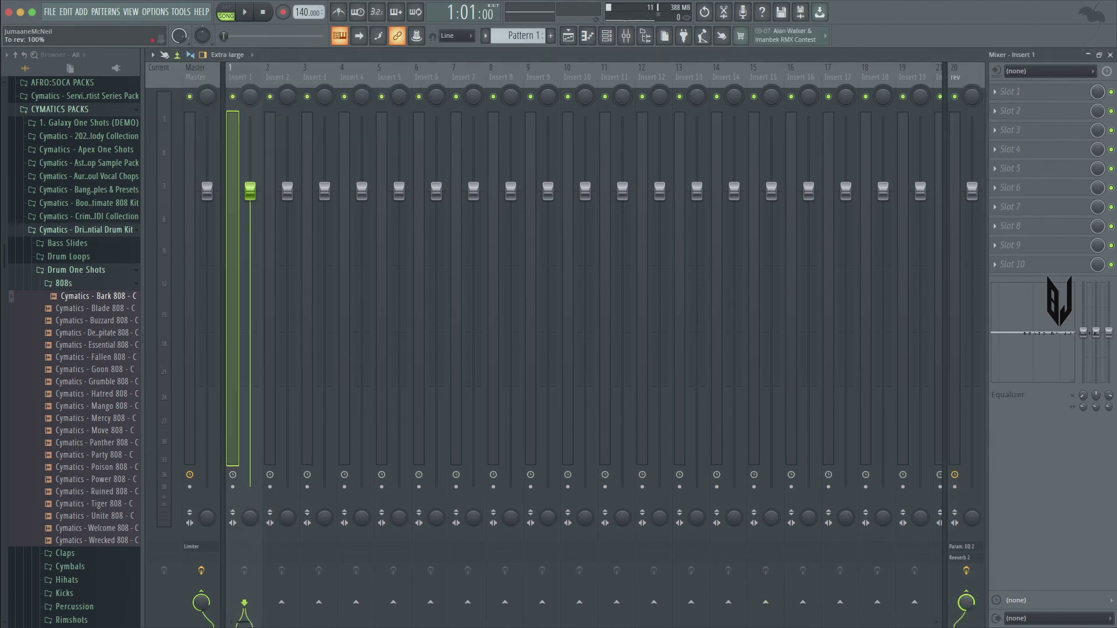
key(space)
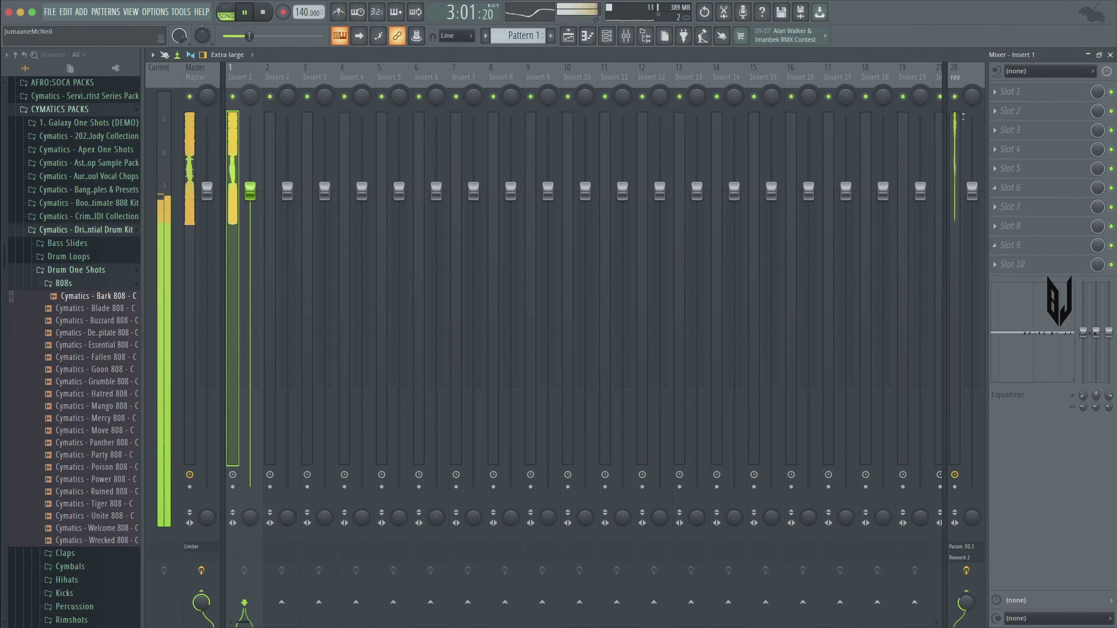
click(959, 78)
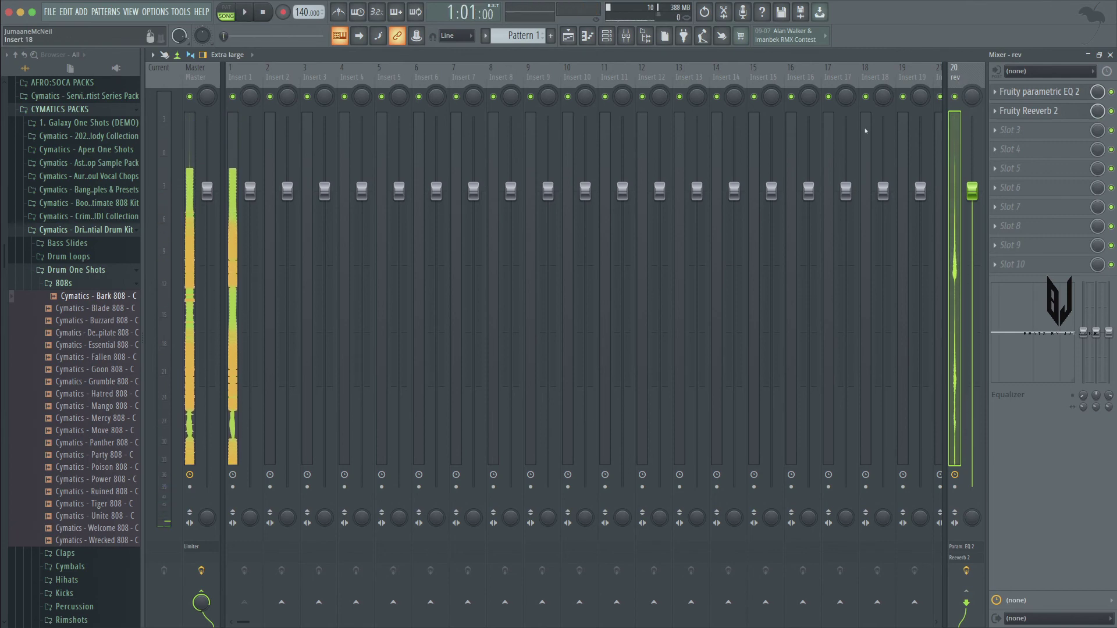
click(244, 76)
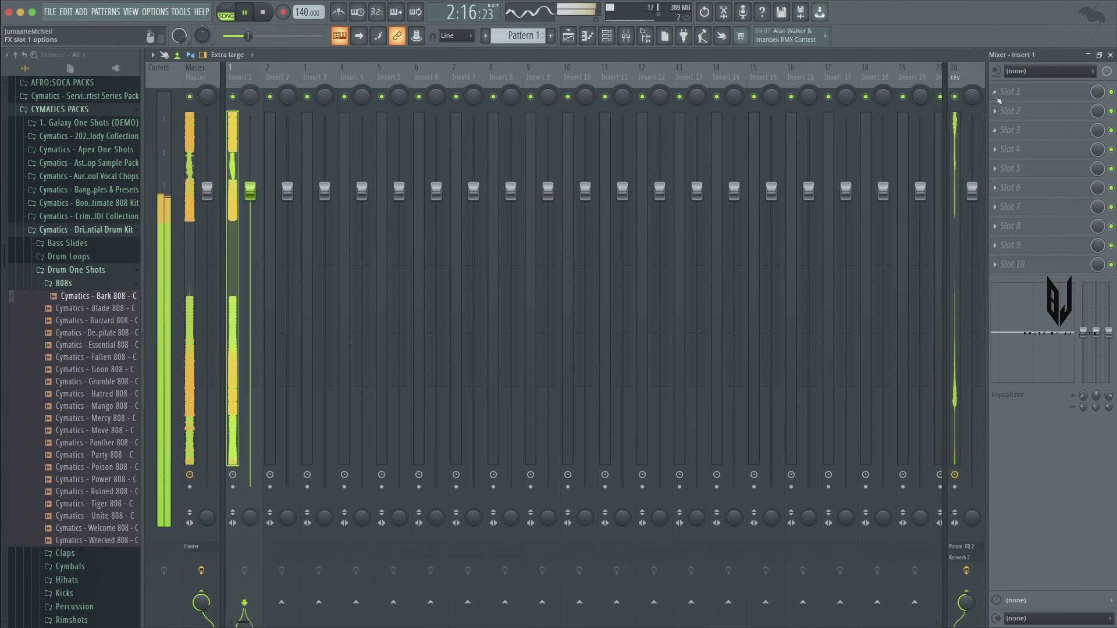
Raise the low cut on the rev track's EQ to about 270 Hz and shift band 3 lower during playback
click(962, 80)
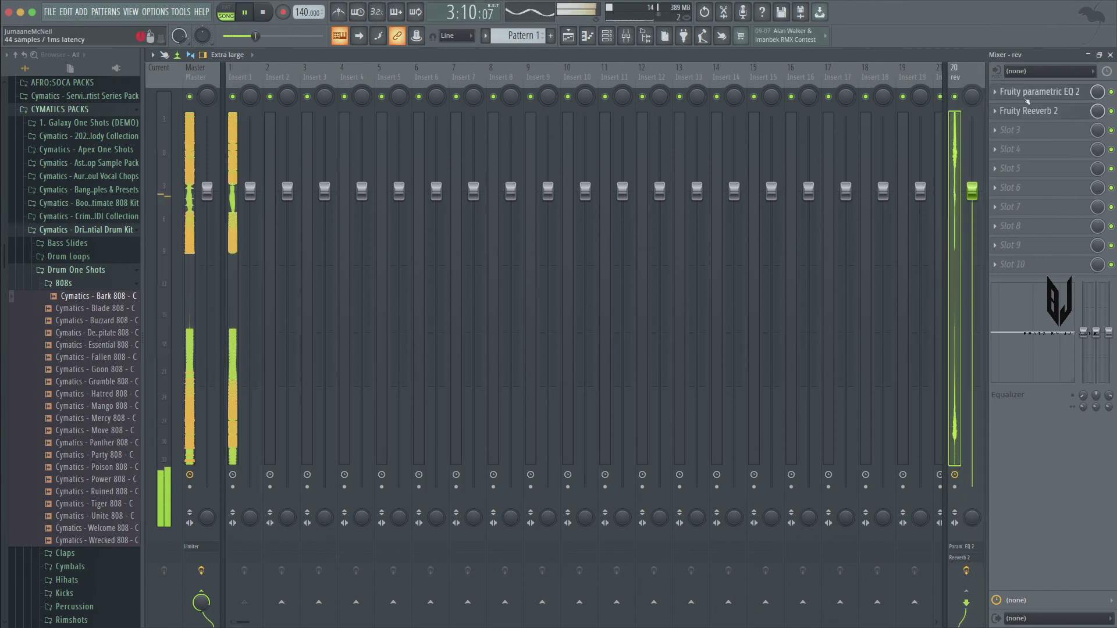
click(1028, 99)
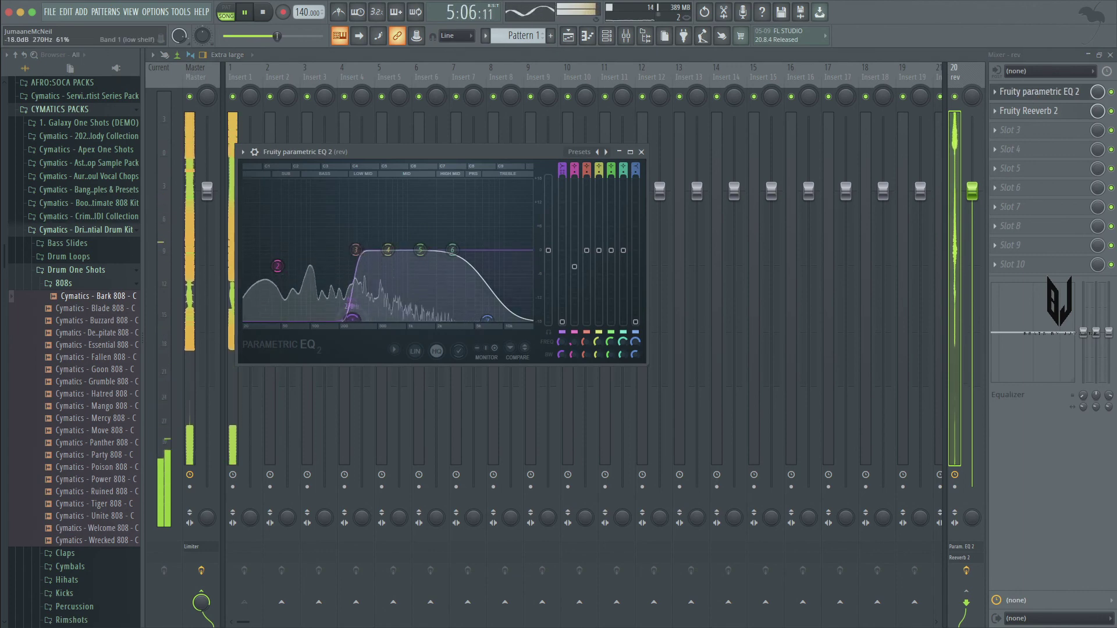
drag(356, 251, 317, 263)
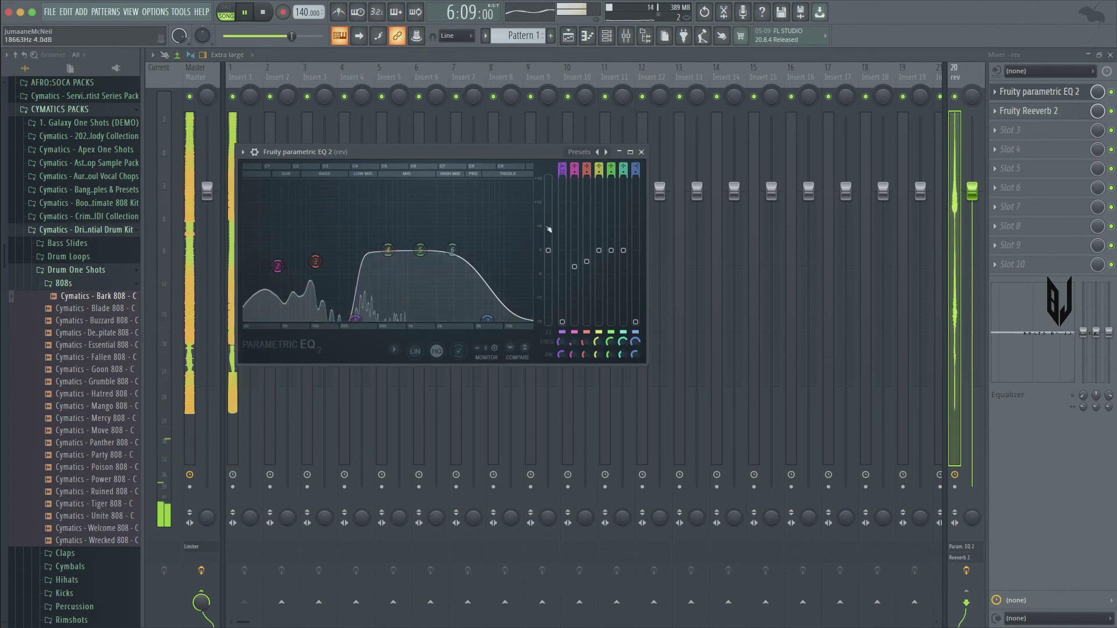
click(642, 152)
Delete the high panned note roll near the end of bar 1 in the Cymatics - Bark 808 - C #2 piano roll
click(606, 35)
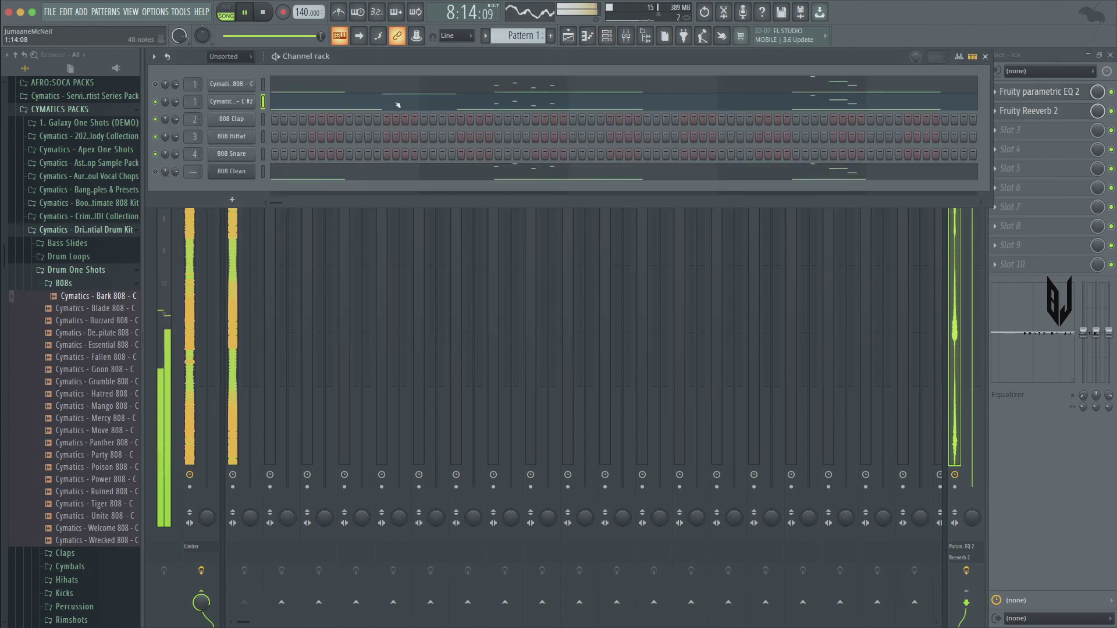
click(398, 105)
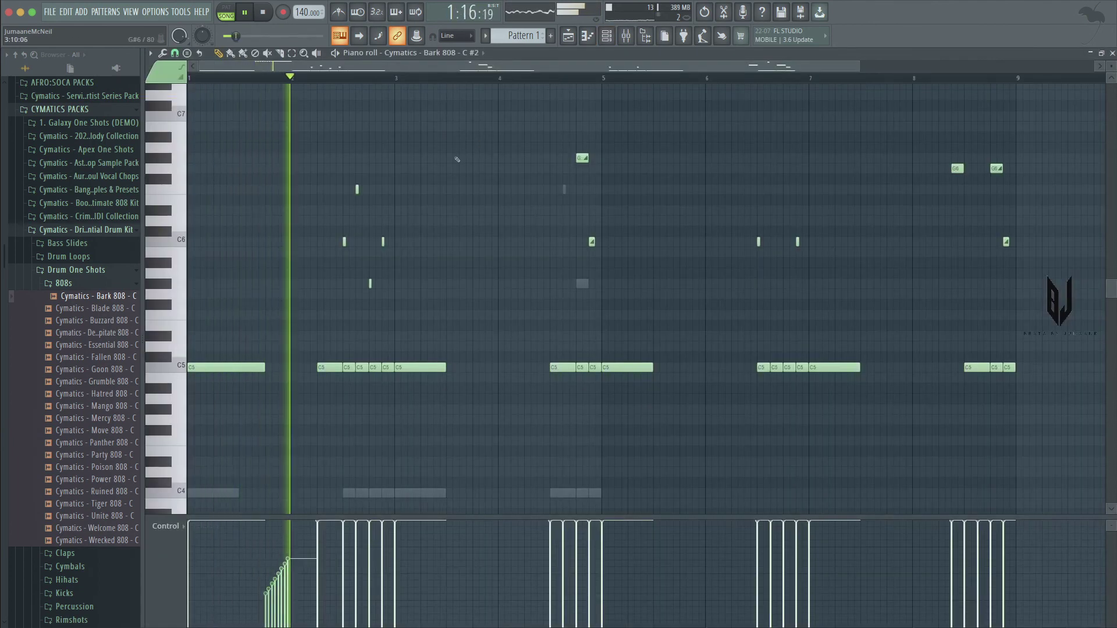
scroll(444, 166, up, 1)
right_click(302, 137)
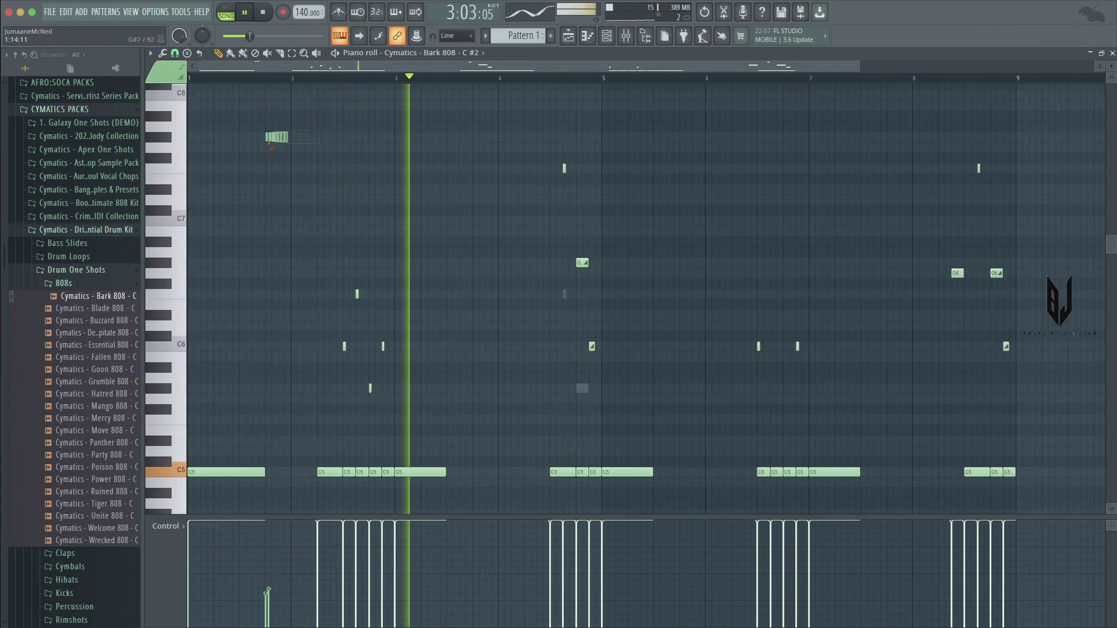
key(space)
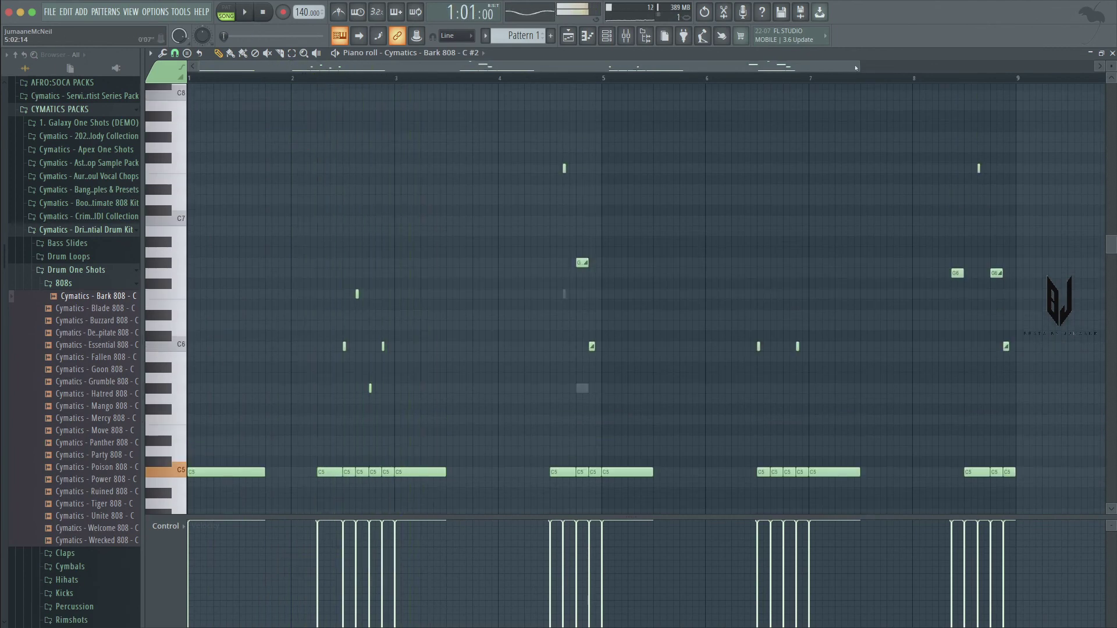
Add a short C7 note right after the long C5 note in bar 1 and audition it with the loop
drag(852, 63, 530, 65)
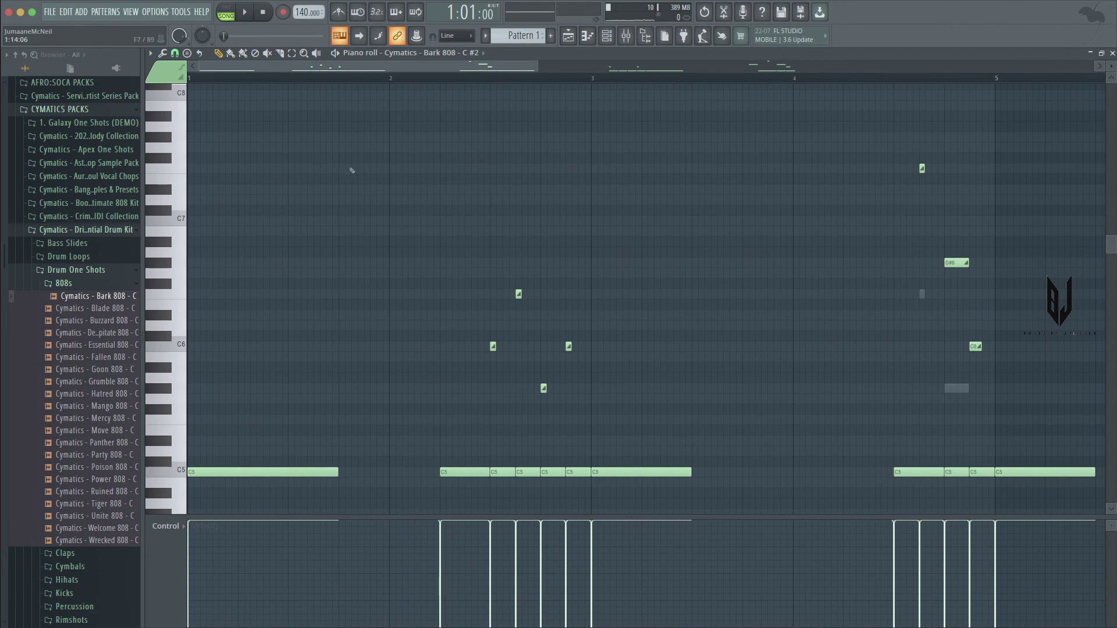
click(350, 169)
drag(339, 167, 337, 221)
key(space)
key(space)
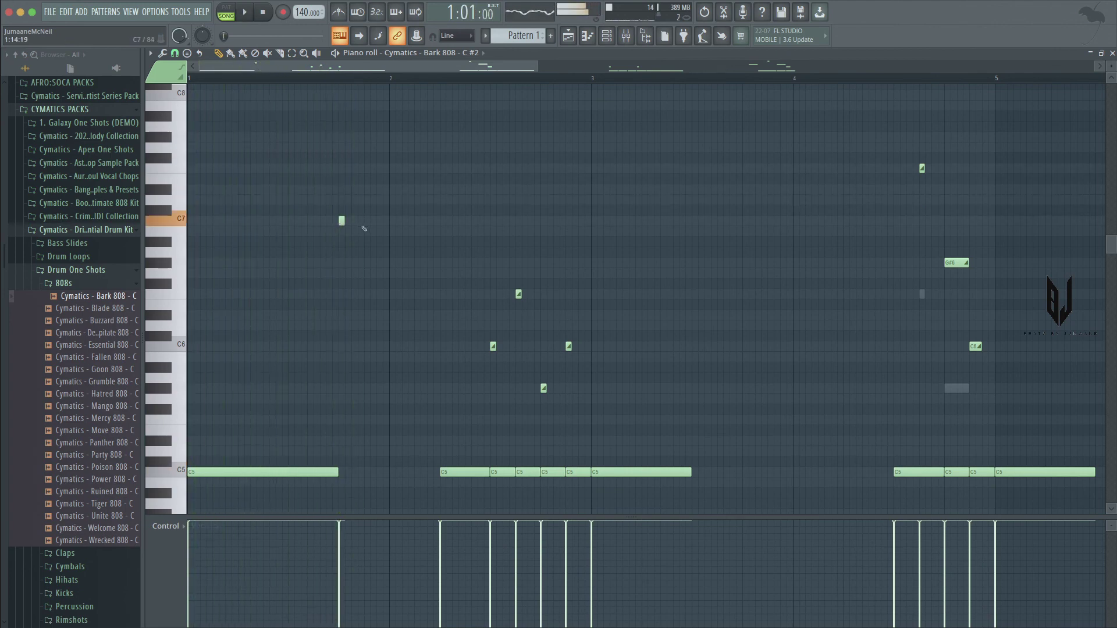
key(space)
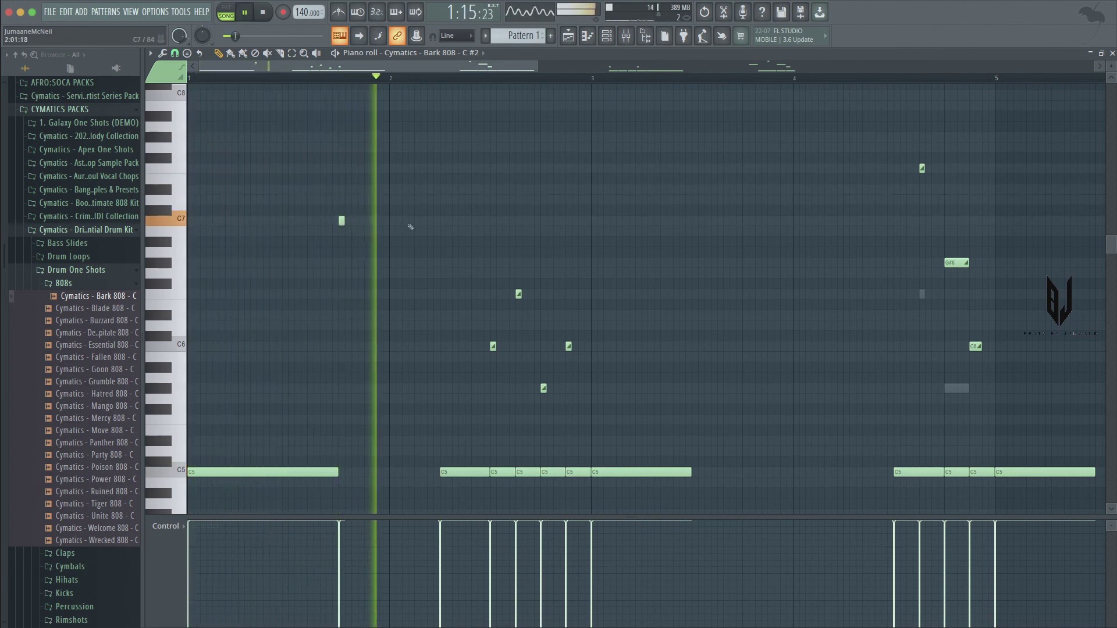
key(space)
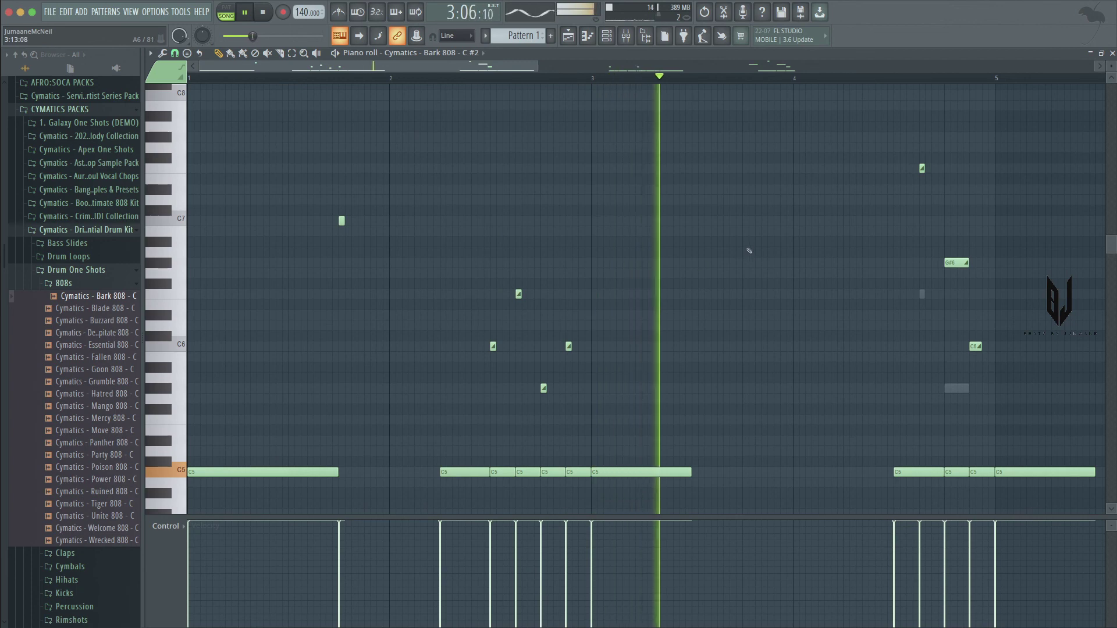
Add a short C7 note on the last beat of bar 3 and three around the middle of bar 4, auditioning them
key(space)
key(space)
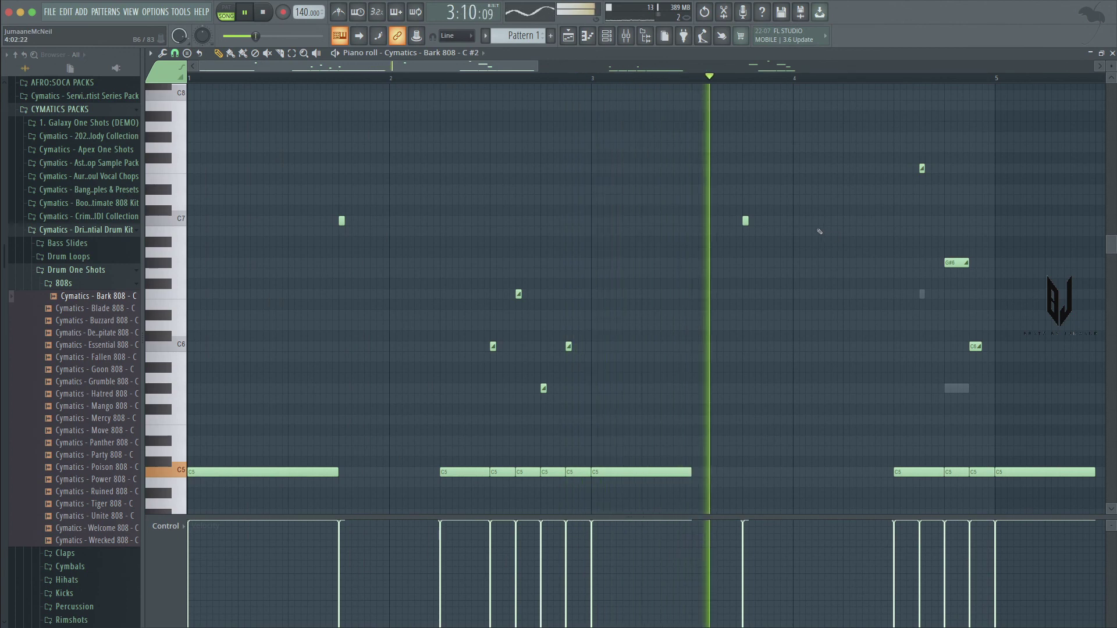
key(space)
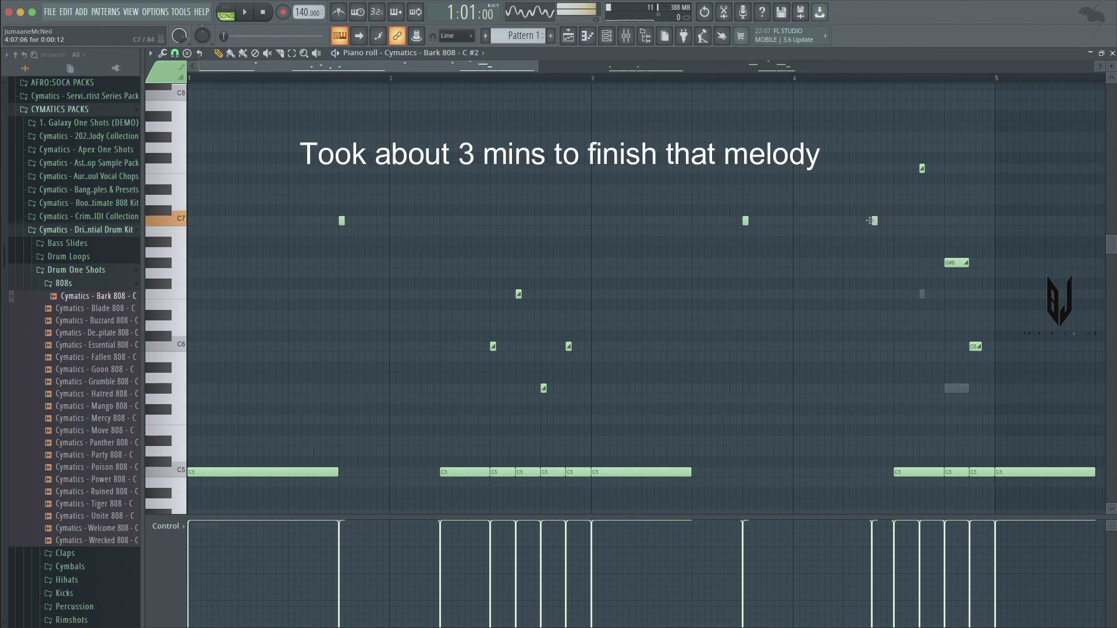
key(space)
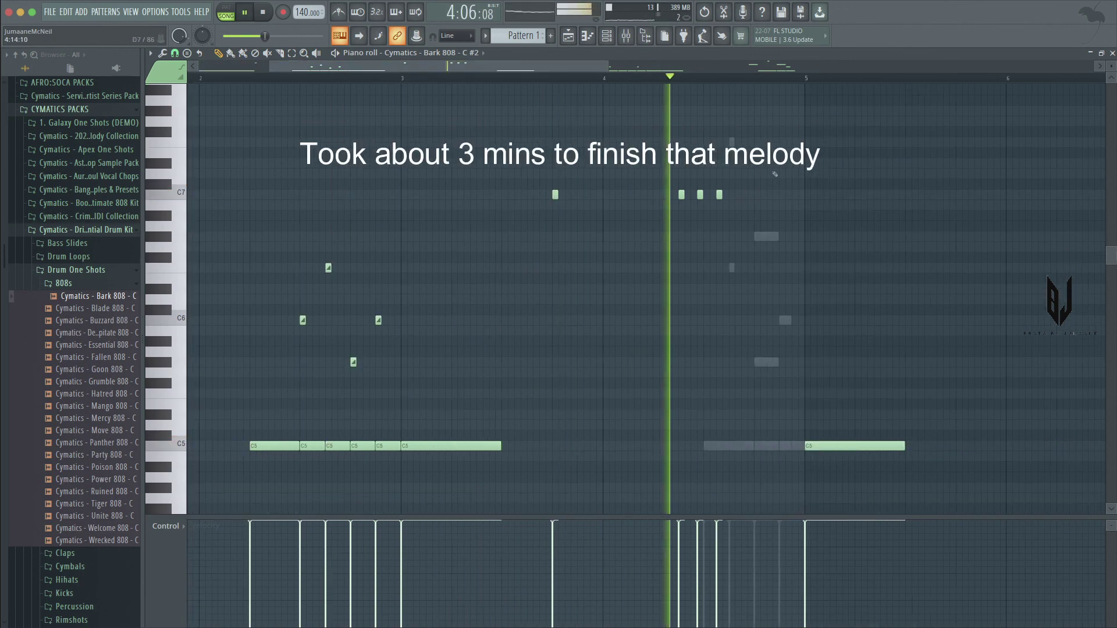
Add a run of short C7 notes across the second half of bar 4 and audition them with the loop
key(space)
click(707, 194)
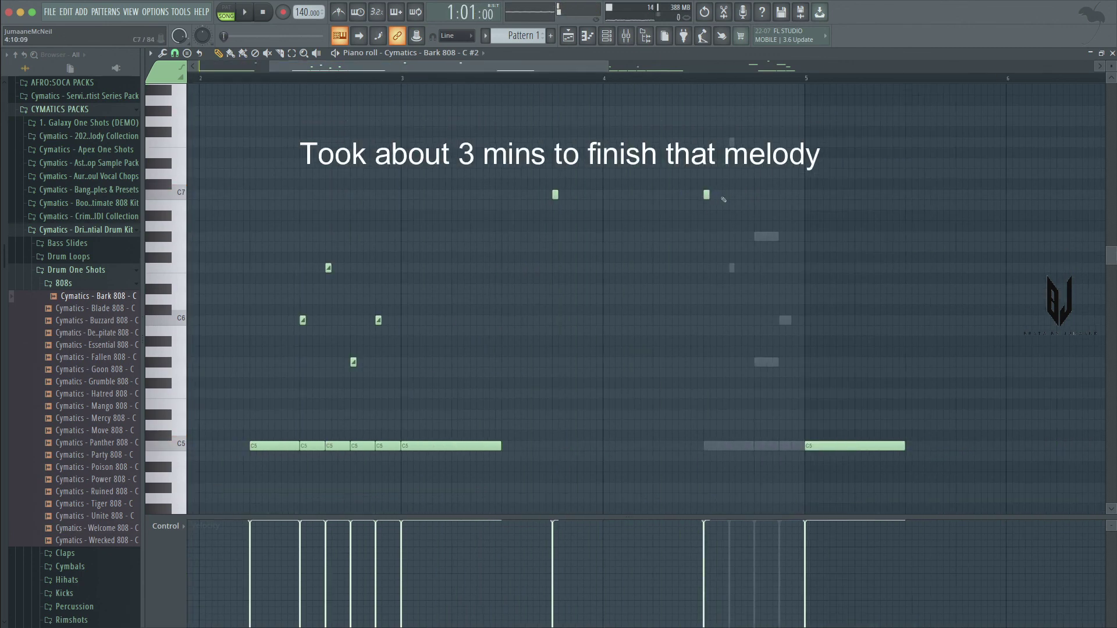
click(726, 195)
key(space)
key(space)
click(775, 195)
click(795, 194)
key(space)
key(space)
Transpose the short C7 notes in late bar 4 up an octave and shape them into a descending run from C8 to C7
key(ctrl+Up)
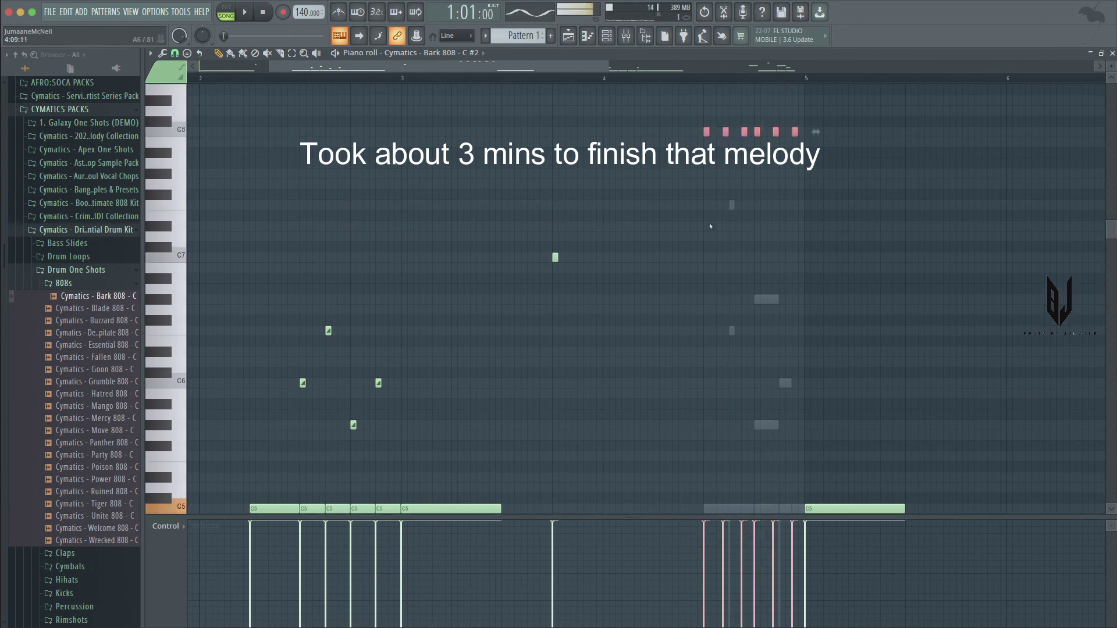
drag(838, 96, 756, 181)
key(ctrl+Down)
drag(743, 132, 737, 175)
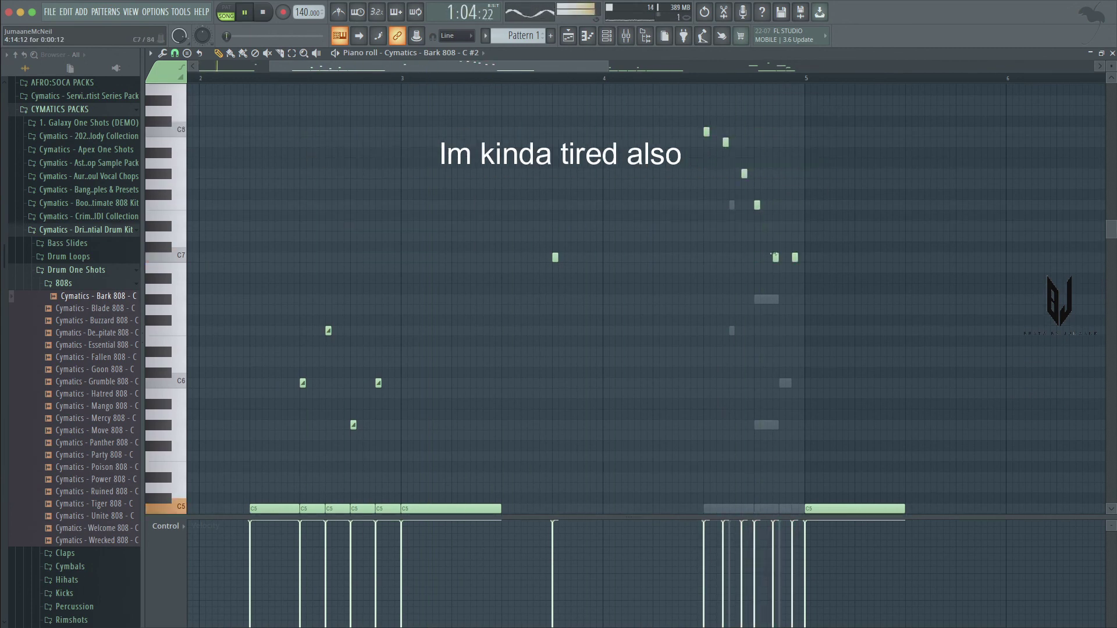
scroll(640, 291, up, 2)
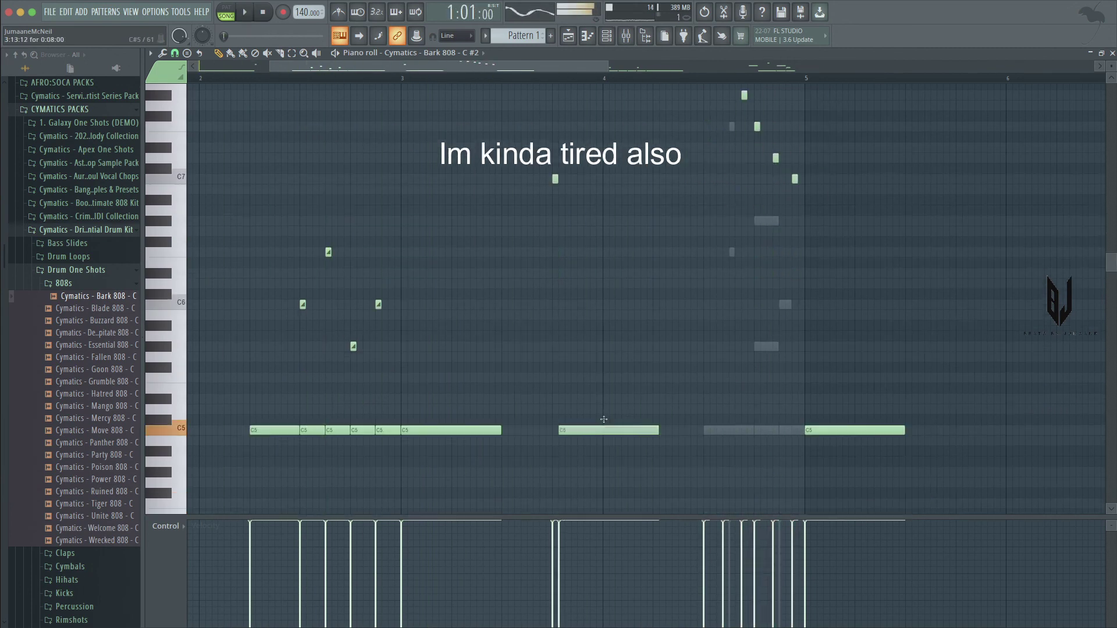
Replace the descending run in the second half of bar 4 with short slide notes, deleting the final plain C7 note
key(space)
click(744, 199)
click(763, 231)
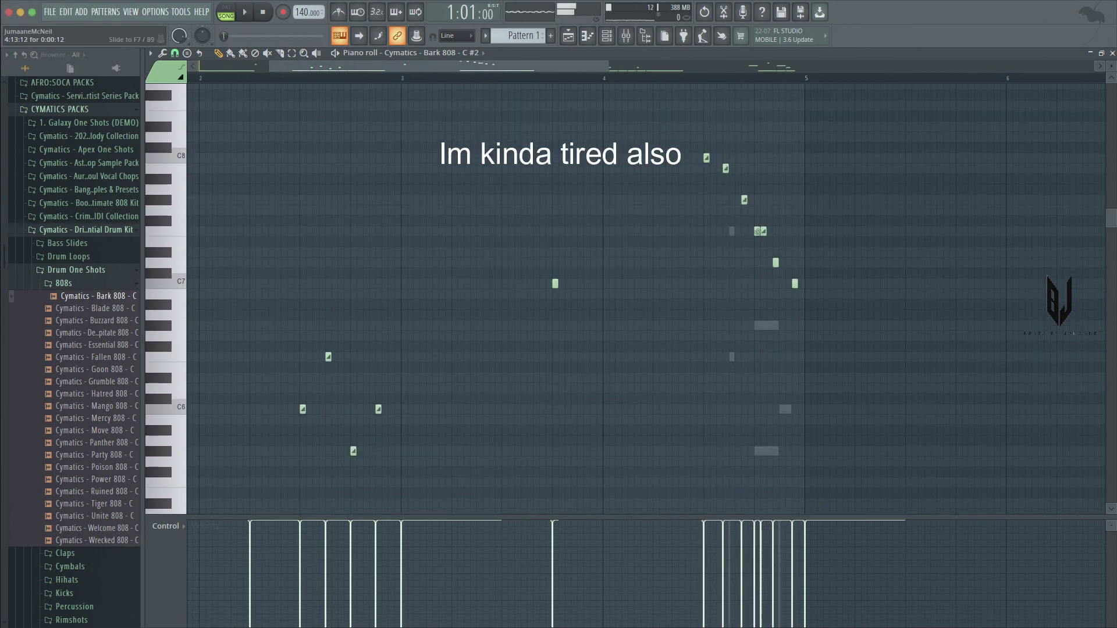
double_click(763, 231)
click(618, 386)
drag(757, 231, 789, 294)
right_click(795, 283)
right_click(760, 236)
Place consecutive short C5 notes beneath the descending slide run in the second half of bar 4
scroll(733, 465, down, 3)
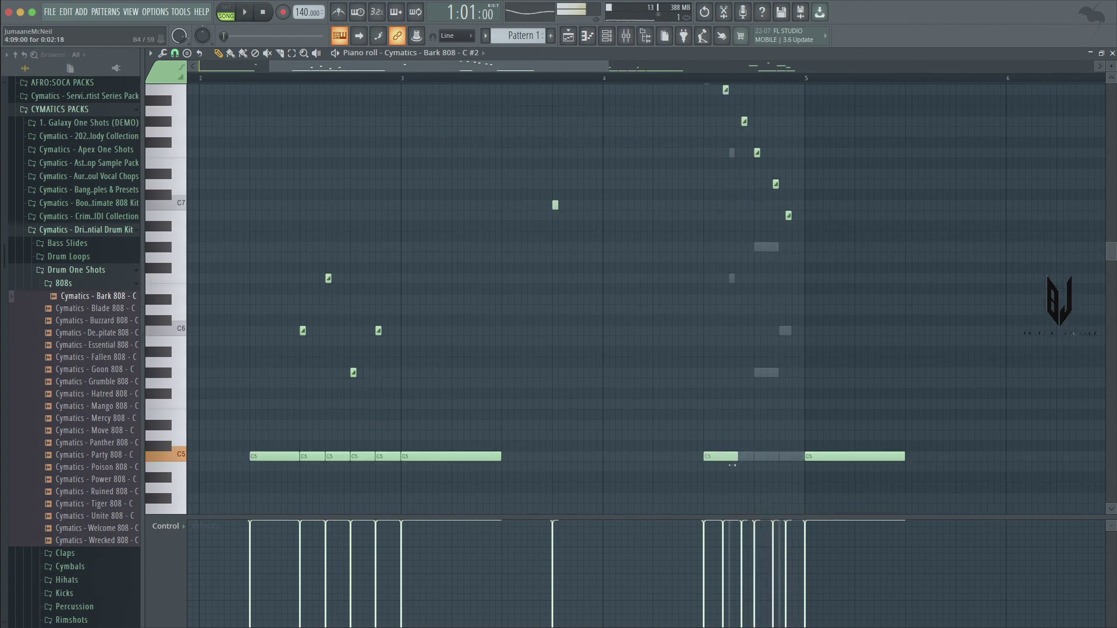
key(ctrl+z)
drag(767, 457, 774, 456)
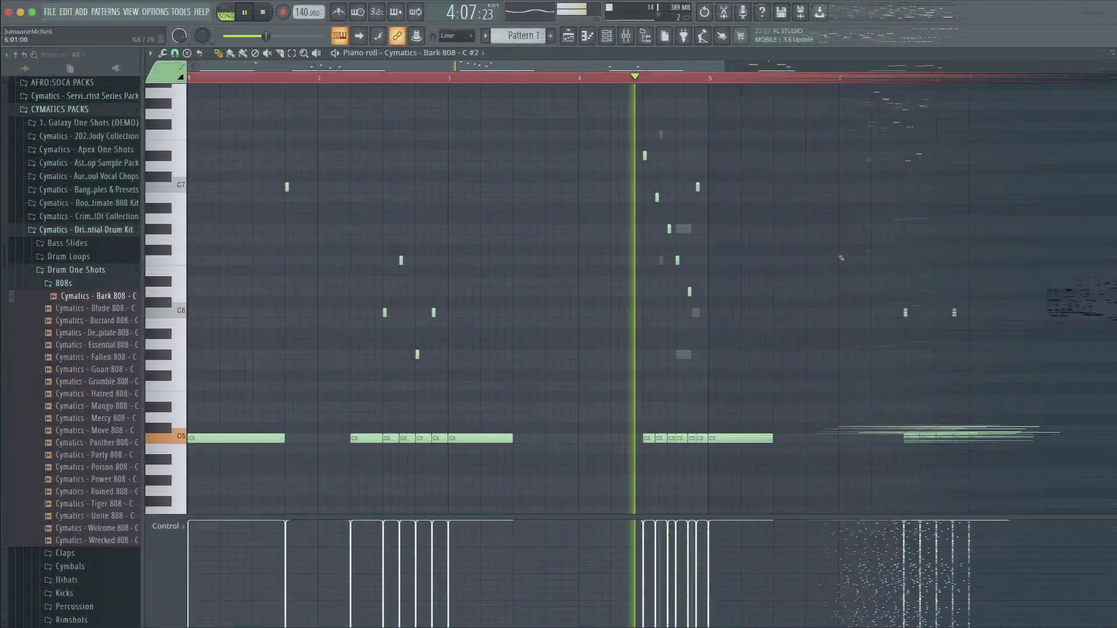
Play back the eight-bar 808 variation and review its slide notes across all bars
scroll(815, 244, up, 3)
scroll(808, 233, down, 3)
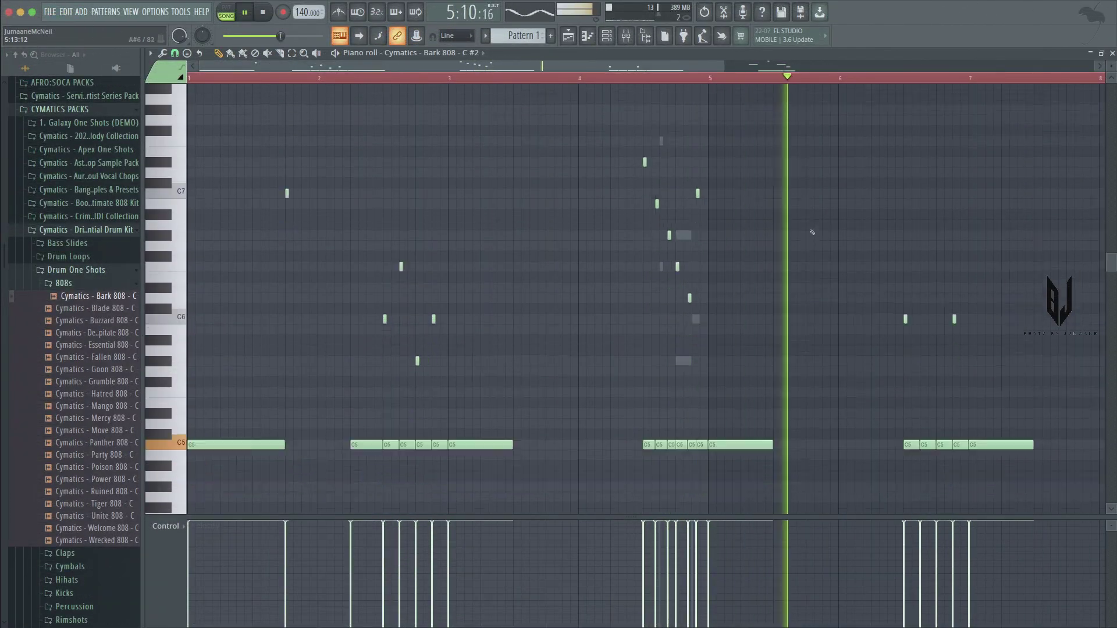
drag(723, 65, 951, 93)
scroll(647, 65, down, 1)
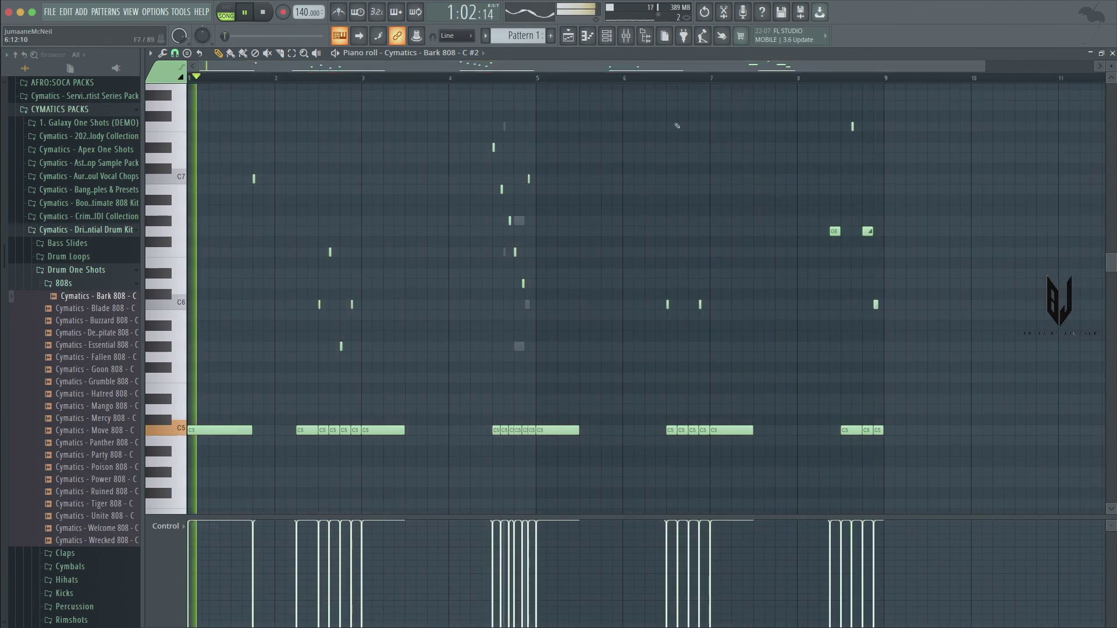
key(space)
Show the channel rack over the piano roll
click(607, 35)
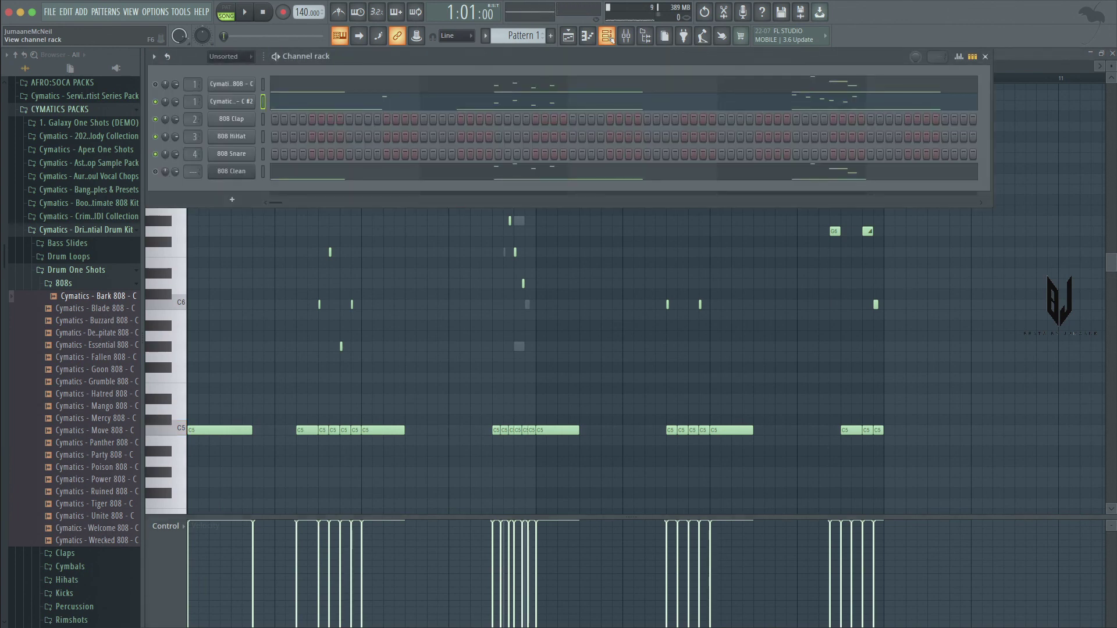
click(607, 37)
click(607, 36)
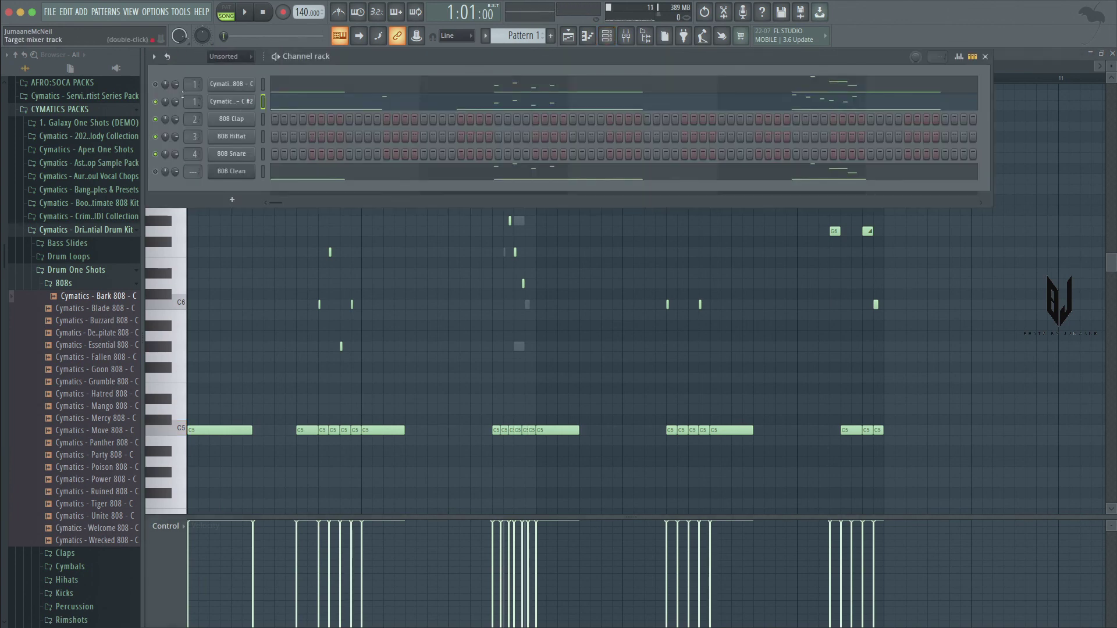